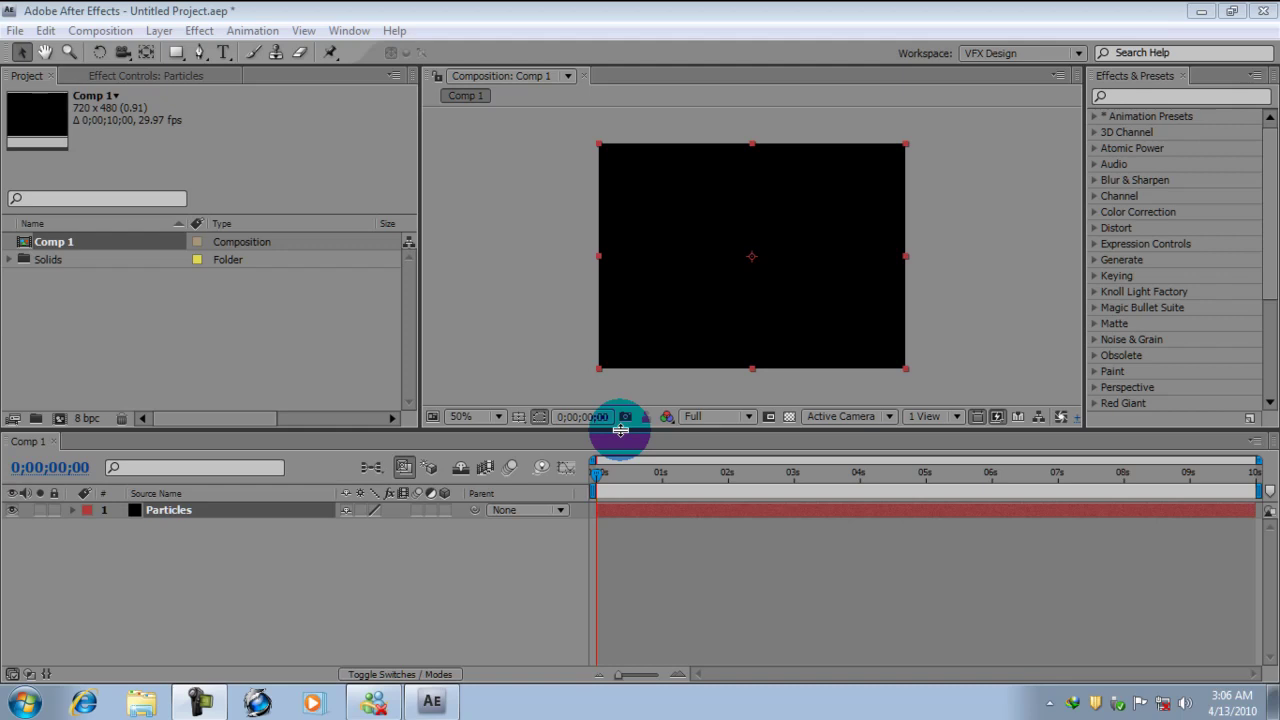
Apply the Trapcode Particular effect to the Particles layer and preview its particles up to 0;00;01;17
{"action": "left_click", "coordinate": [368, 551]}
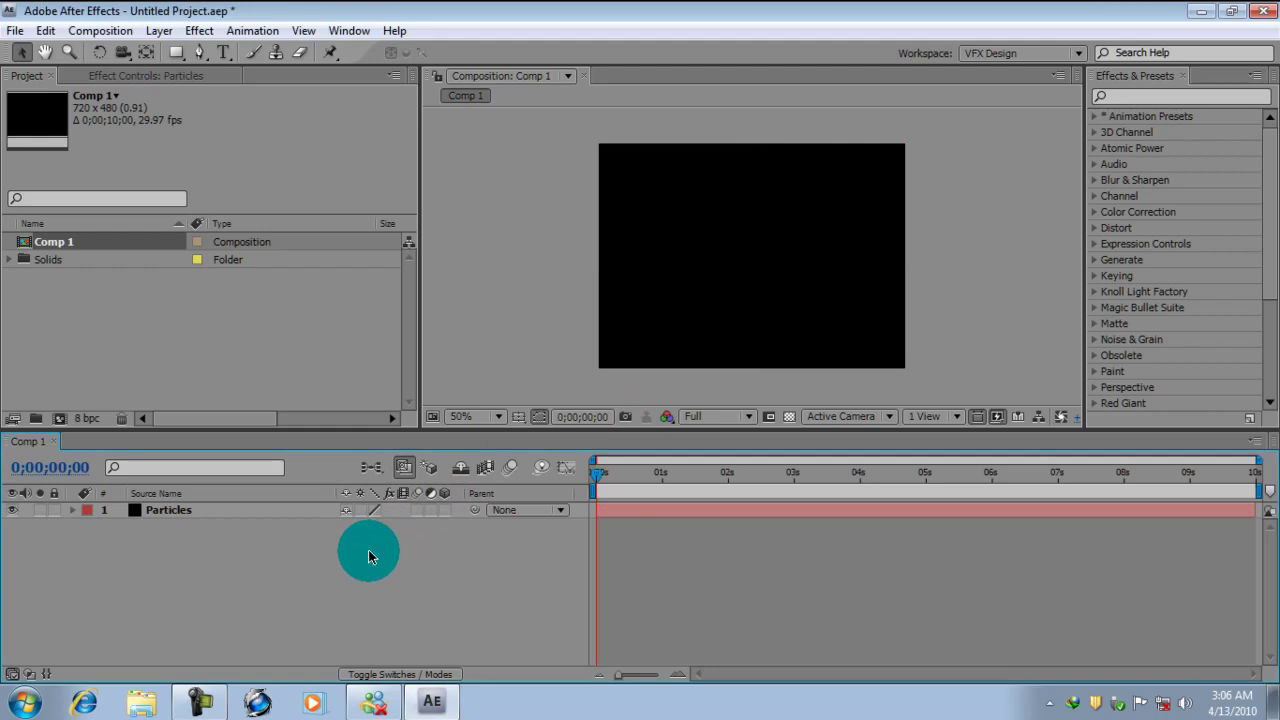
{"action": "left_click", "coordinate": [265, 513]}
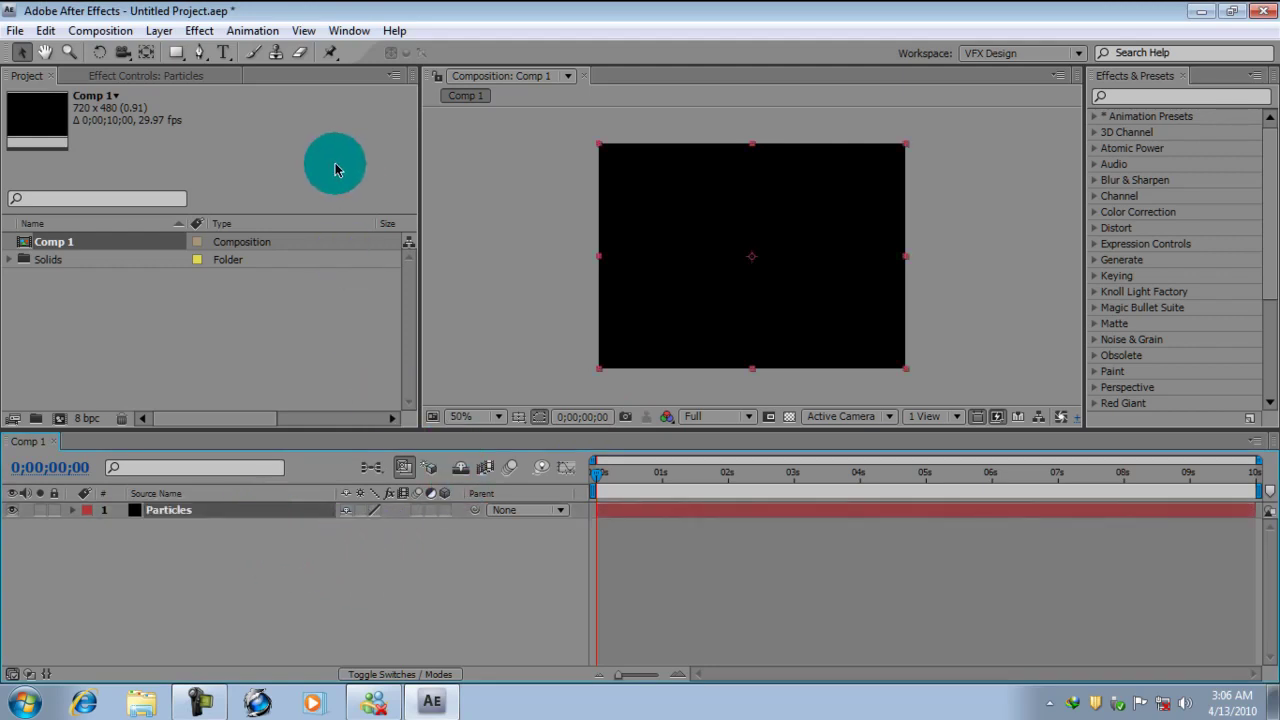
{"action": "left_click", "coordinate": [205, 32]}
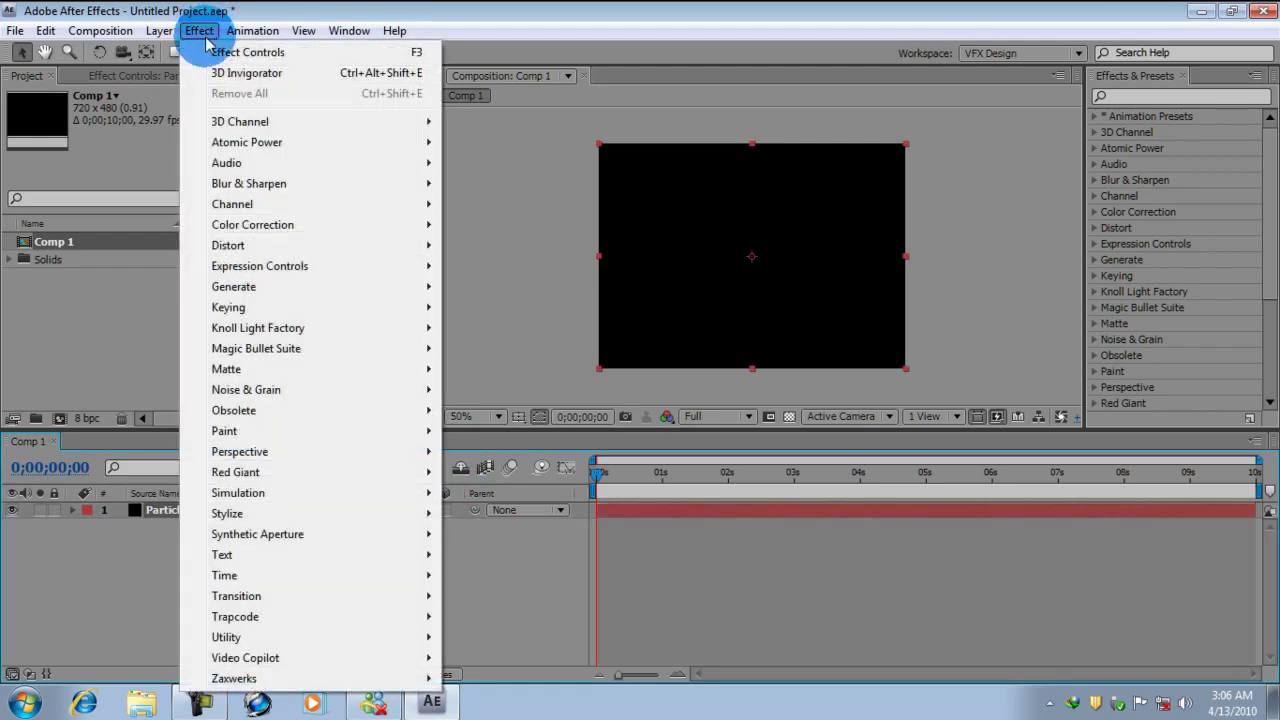
{"action": "mouse_move", "coordinate": [405, 615]}
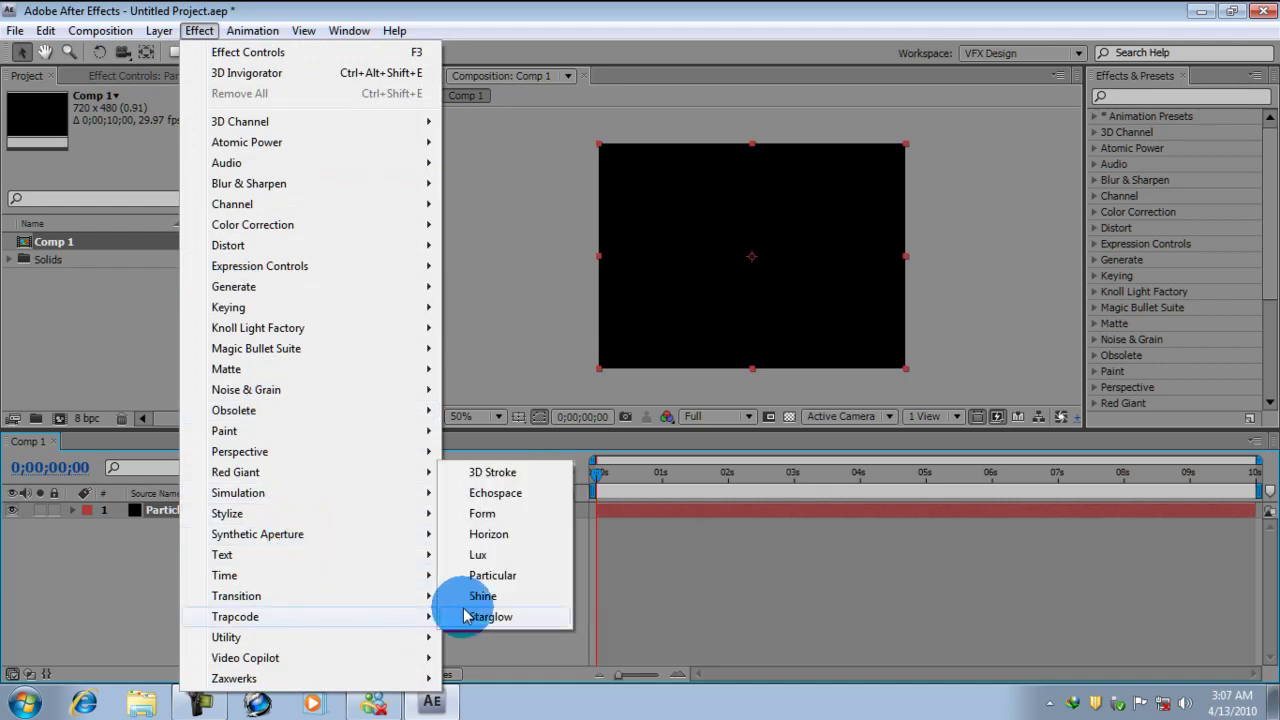
{"action": "left_click", "coordinate": [490, 576]}
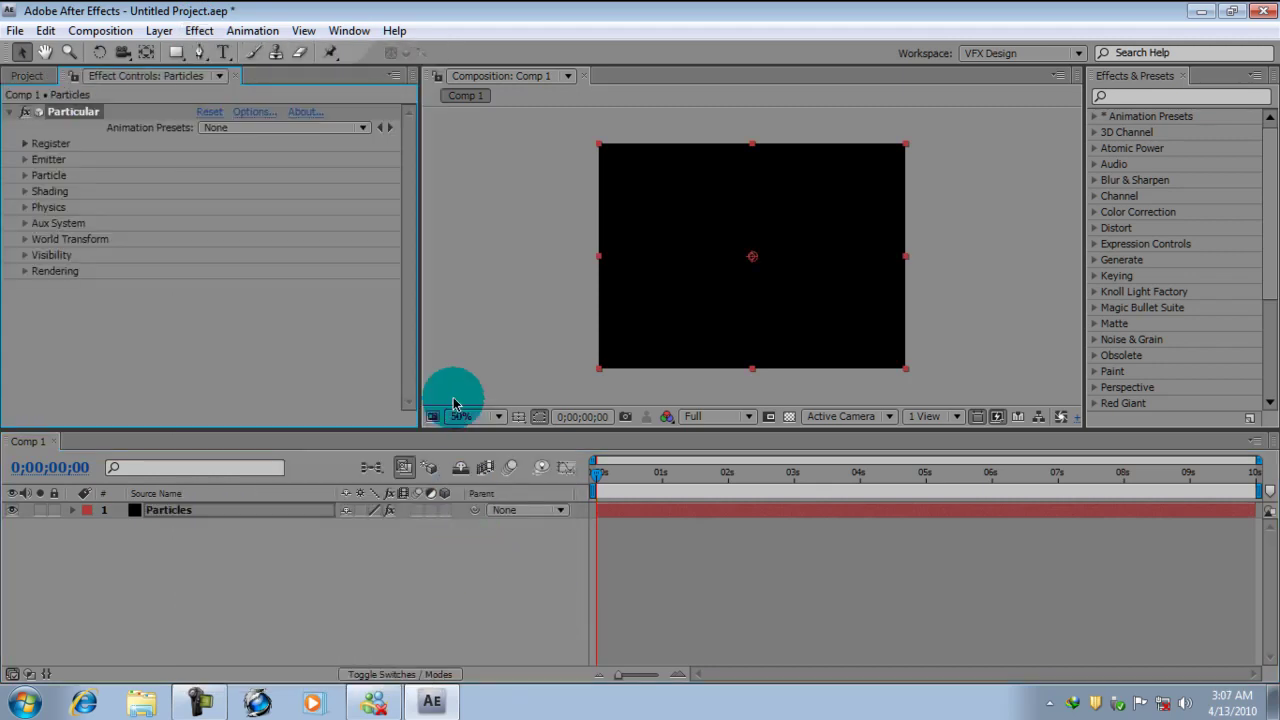
{"action": "left_click", "coordinate": [596, 535]}
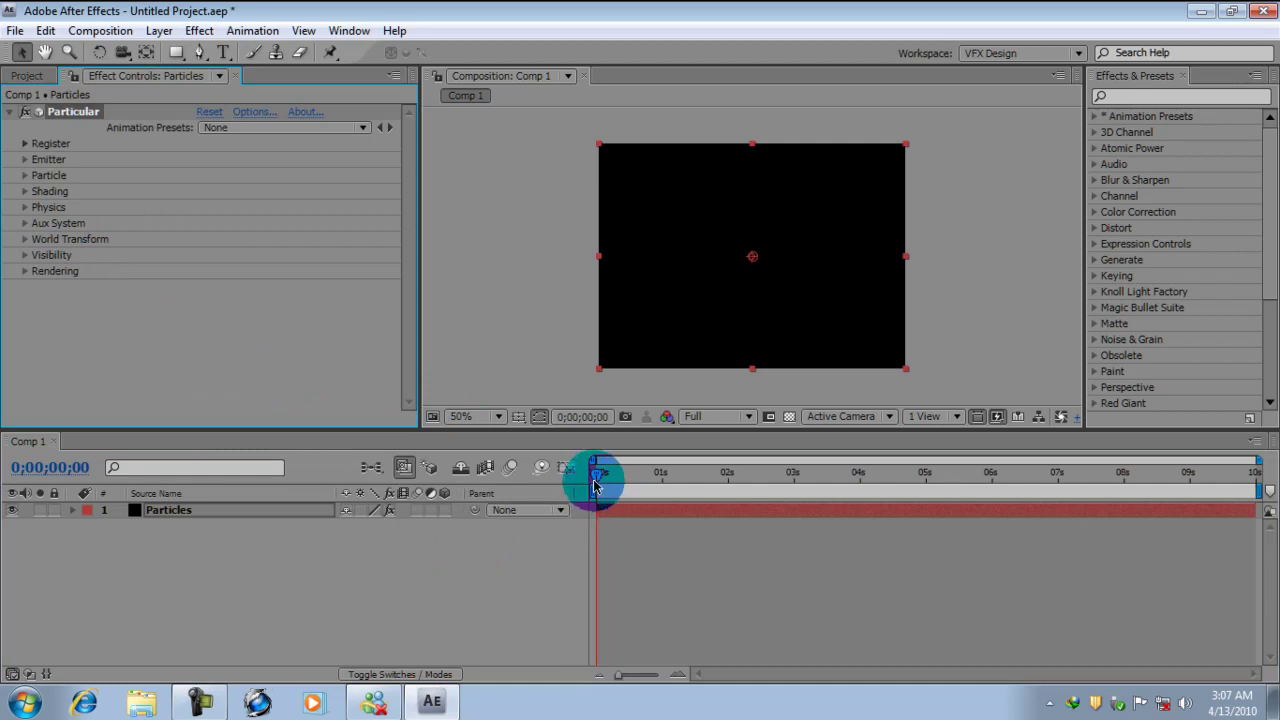
{"action": "left_click_drag", "start_coordinate": [594, 472], "coordinate": [699, 474]}
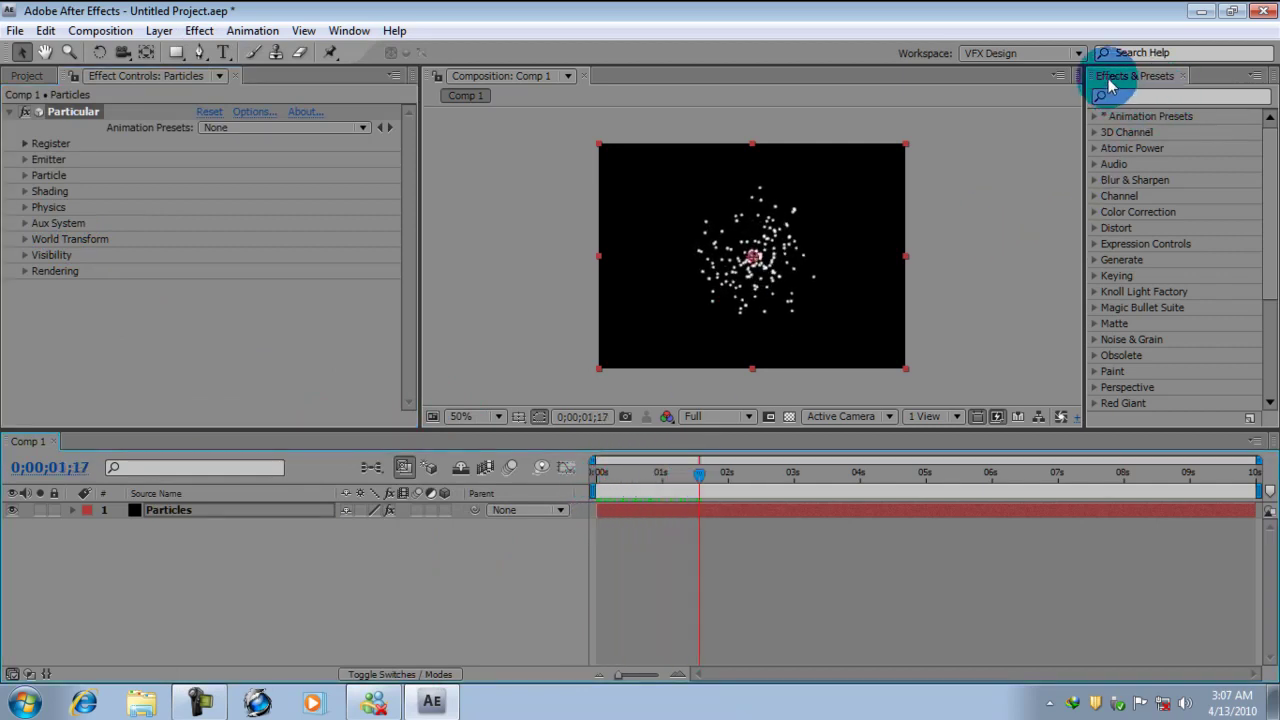
Dock Effects & Presets beside the timeline, then enlarge the composition view and magnify it to 100%
{"action": "left_click", "coordinate": [1072, 76]}
{"action": "left_click_drag", "start_coordinate": [1092, 82], "coordinate": [40, 530]}
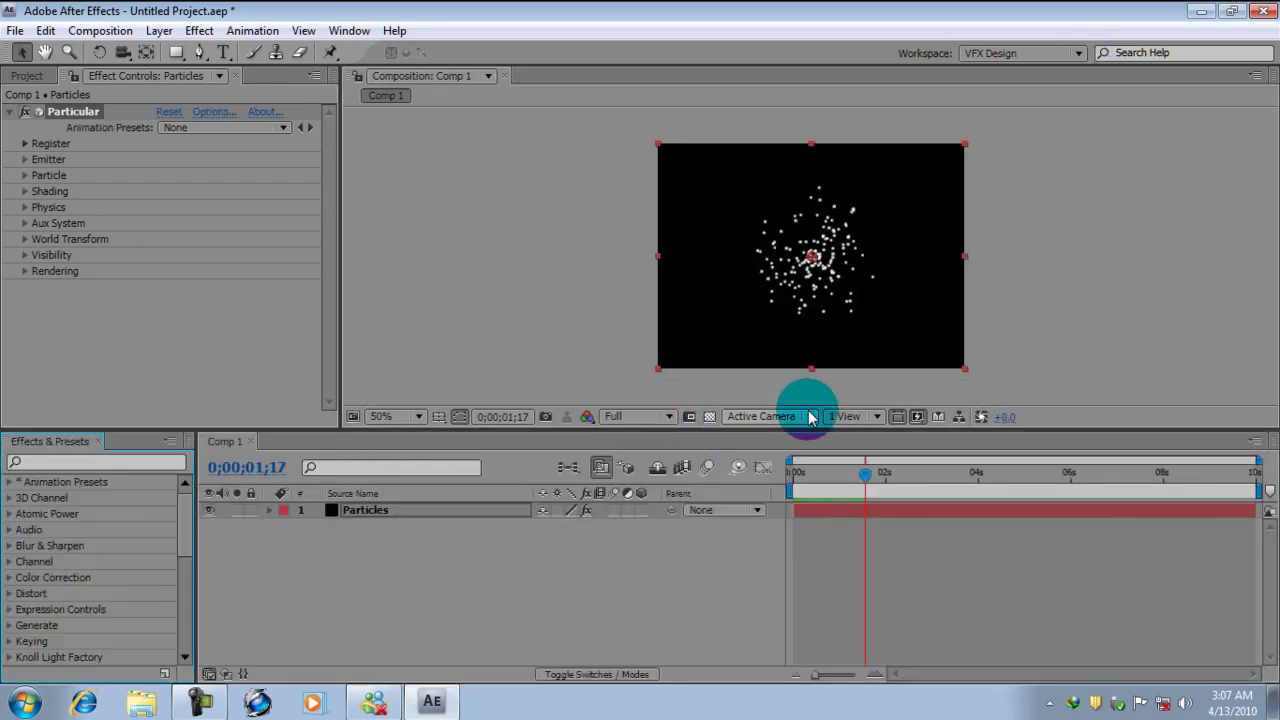
{"action": "left_click_drag", "start_coordinate": [786, 434], "coordinate": [781, 487]}
{"action": "key", "text": "period"}
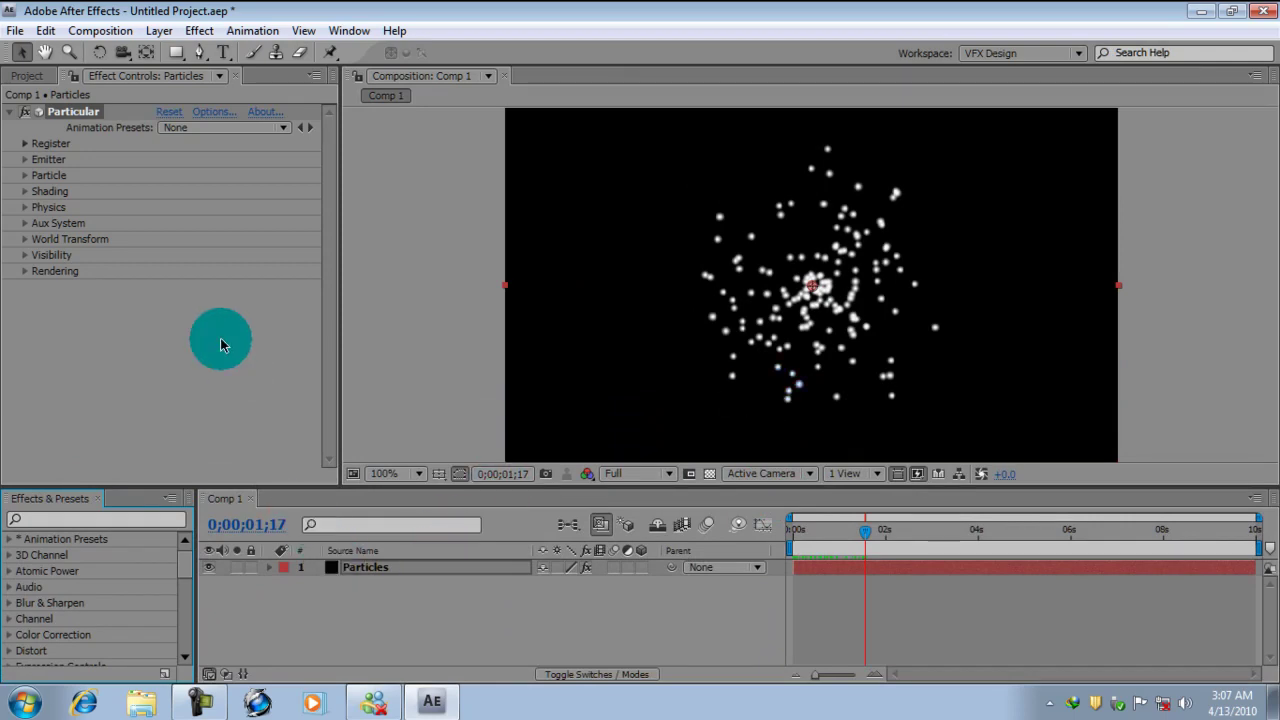
Expand Particular's Particle settings in a wider effect controls area and move the current time to 0;00;01;06
{"action": "left_click", "coordinate": [24, 176]}
{"action": "scroll", "coordinate": [30, 220], "scroll_direction": "down", "scroll_amount": 2}
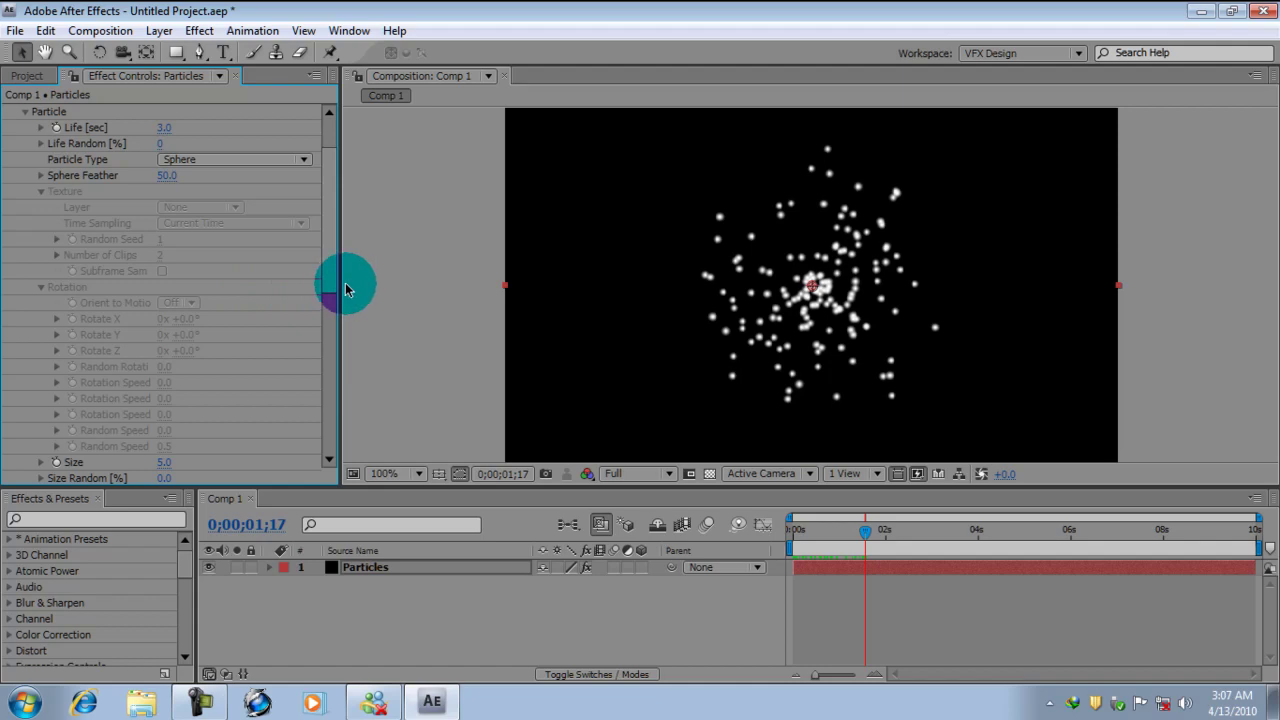
{"action": "left_click_drag", "start_coordinate": [341, 284], "coordinate": [368, 286]}
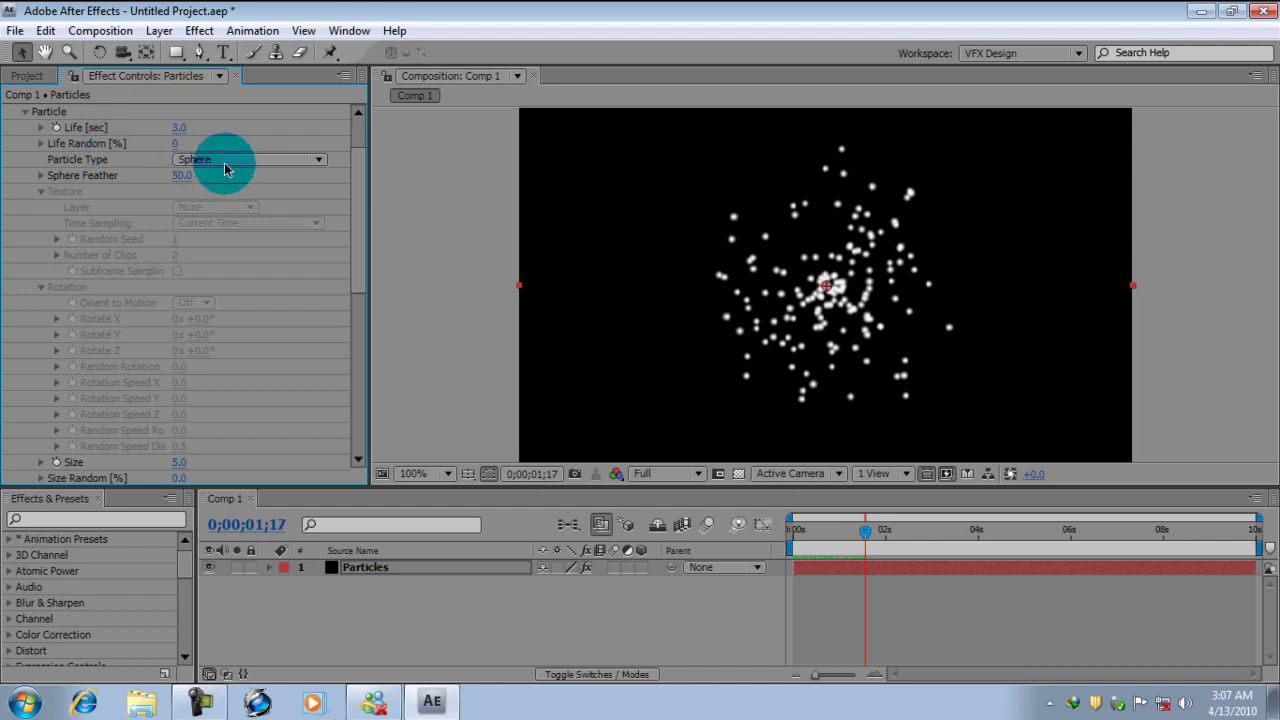
{"action": "mouse_move", "coordinate": [860, 531]}
{"action": "left_mouse_down"}
{"action": "mouse_move", "coordinate": [808, 533]}
{"action": "mouse_move", "coordinate": [1043, 543]}
{"action": "mouse_move", "coordinate": [829, 537]}
{"action": "mouse_move", "coordinate": [871, 540]}
{"action": "mouse_move", "coordinate": [849, 540]}
{"action": "left_mouse_up"}
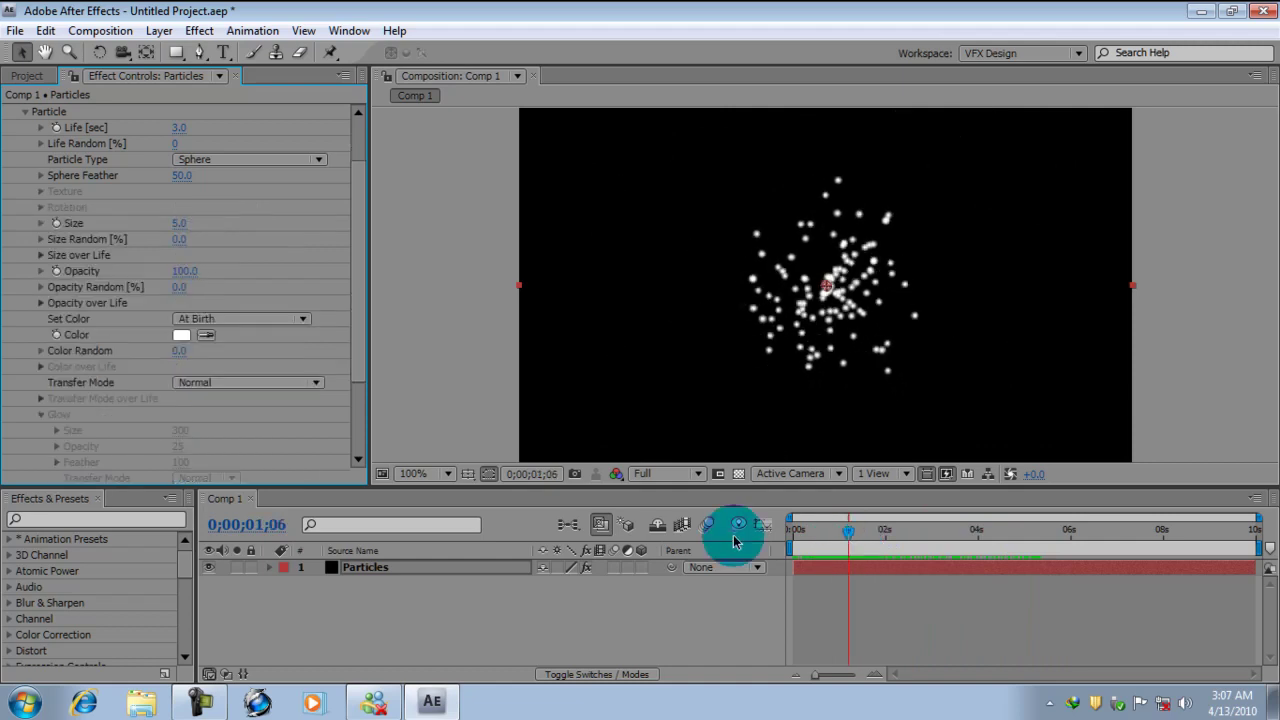
Set the particle Life to 5 seconds and preview the animation up to 0;00;06;23
{"action": "left_click", "coordinate": [178, 127]}
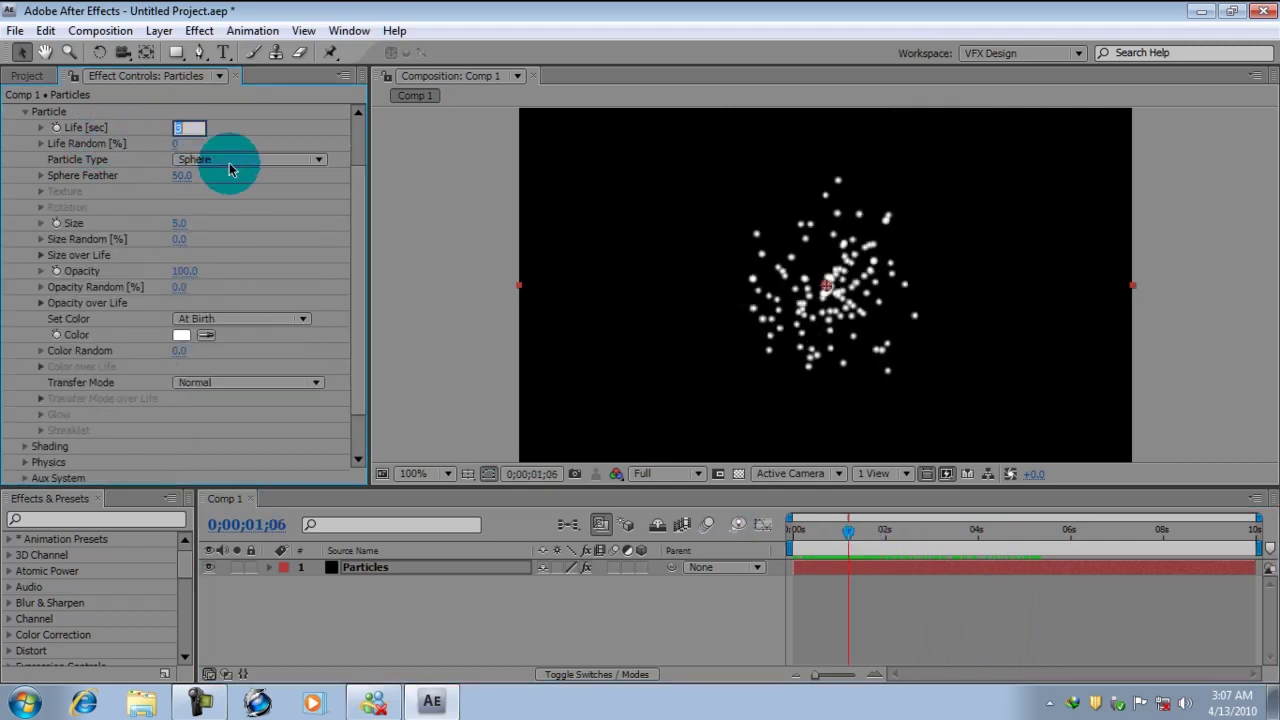
{"action": "type", "text": "5"}
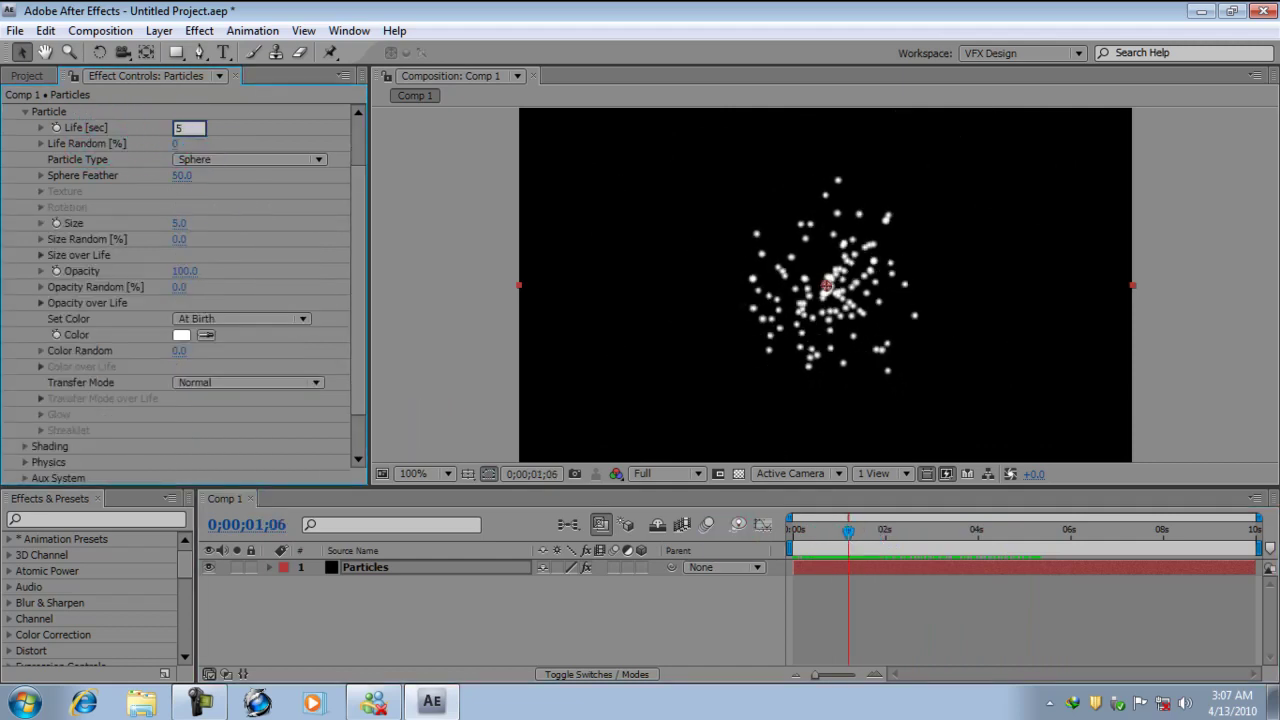
{"action": "key", "text": "Return"}
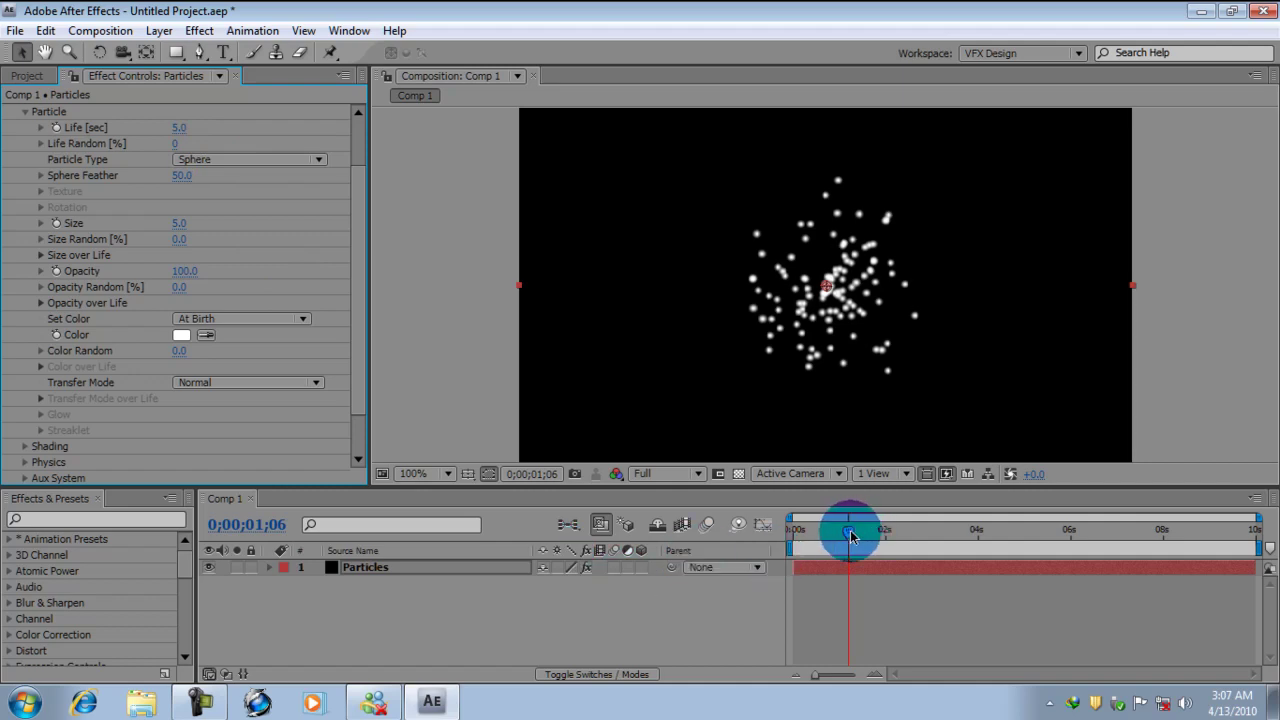
{"action": "left_click_drag", "start_coordinate": [851, 537], "coordinate": [1106, 549]}
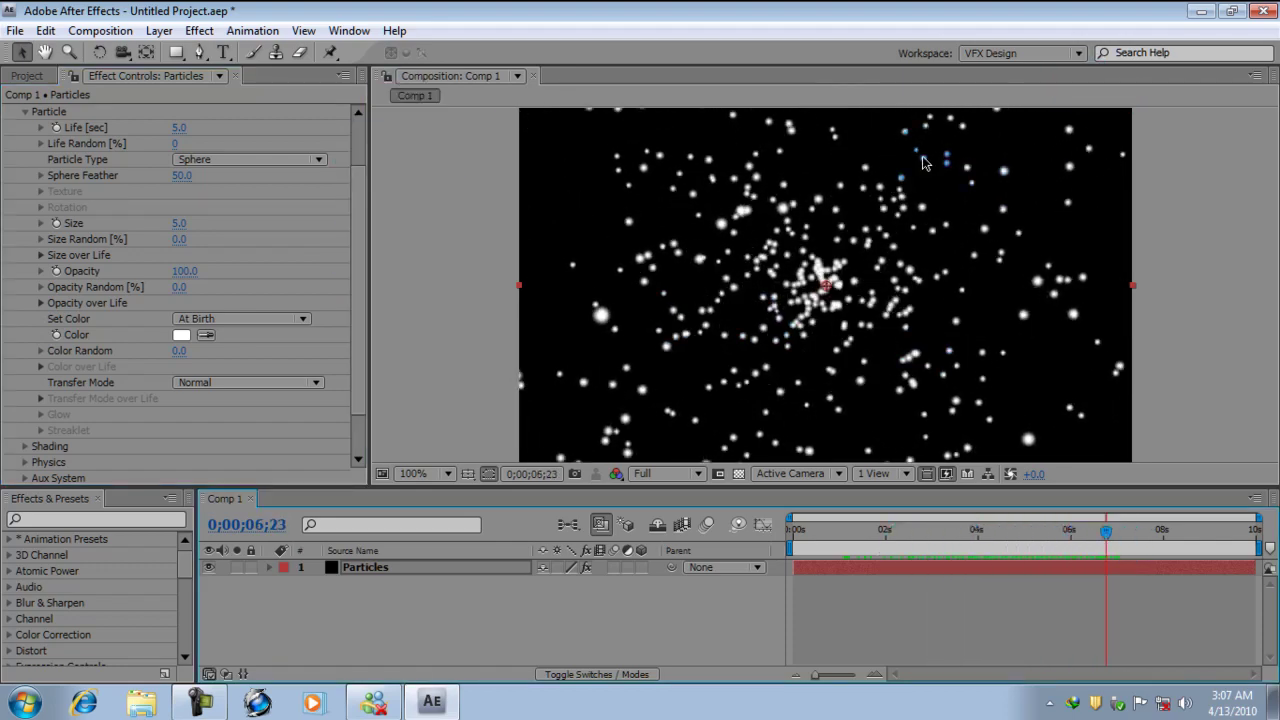
Set the particle Life to 1 second and check frame by frame how particles die around 0;00;01;00
{"action": "left_click", "coordinate": [179, 128]}
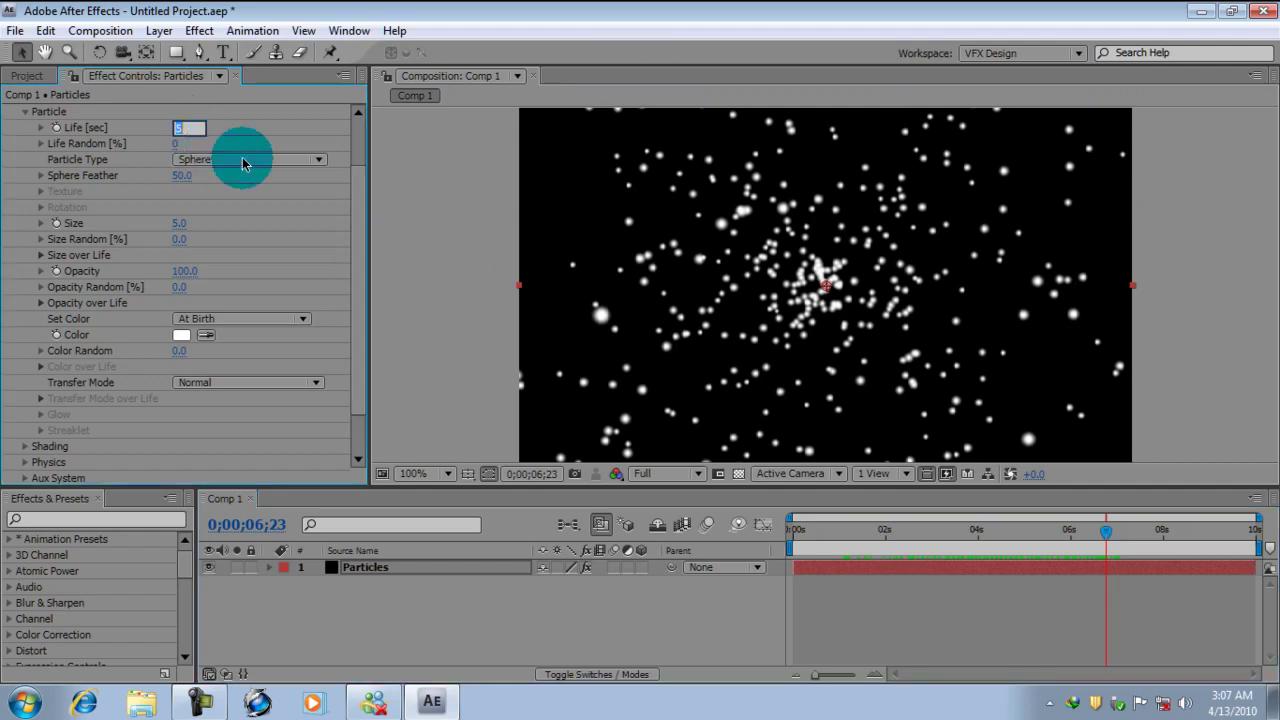
{"action": "type", "text": "1"}
{"action": "key", "text": "Return"}
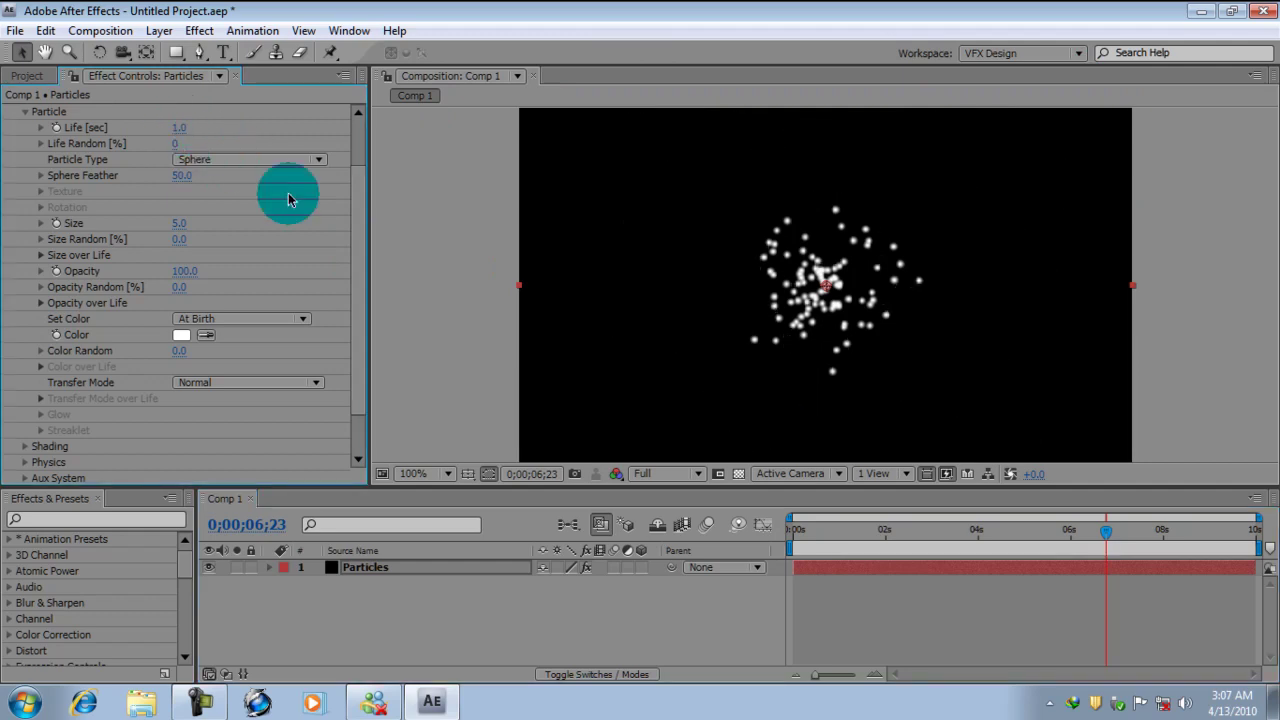
{"action": "left_click_drag", "start_coordinate": [1122, 546], "coordinate": [836, 540]}
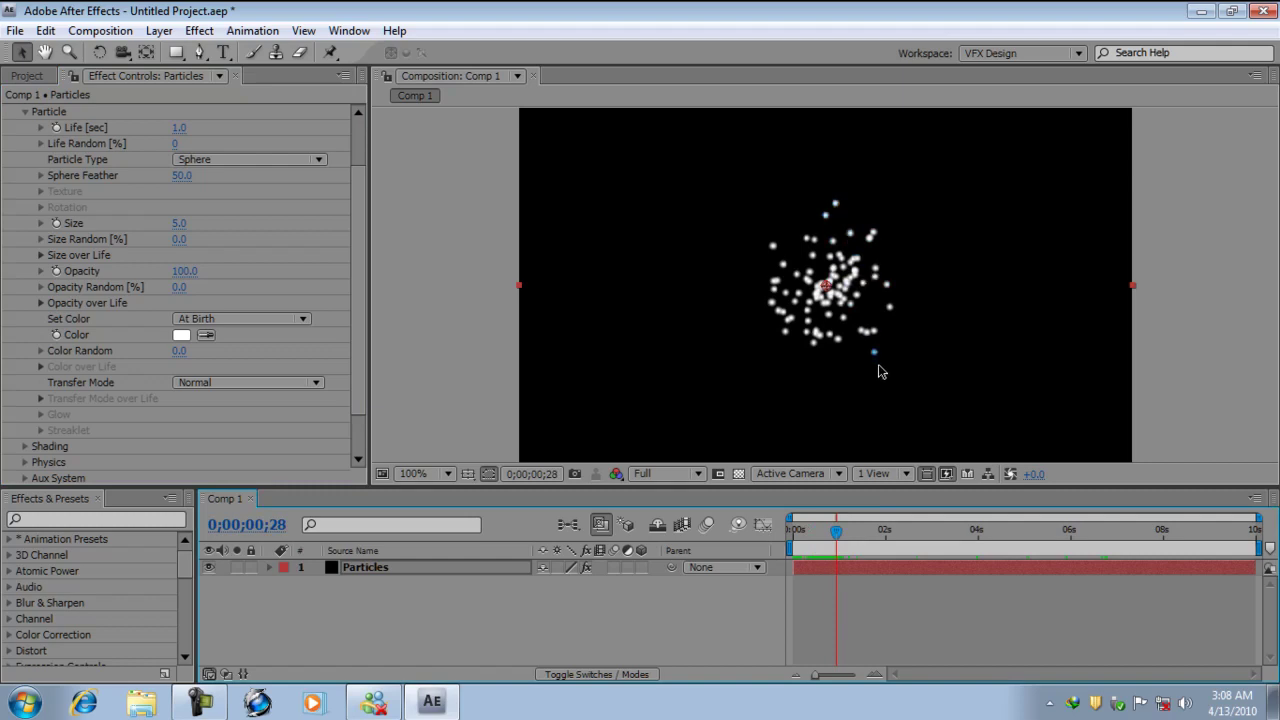
{"action": "key", "text": "Page_Down"}
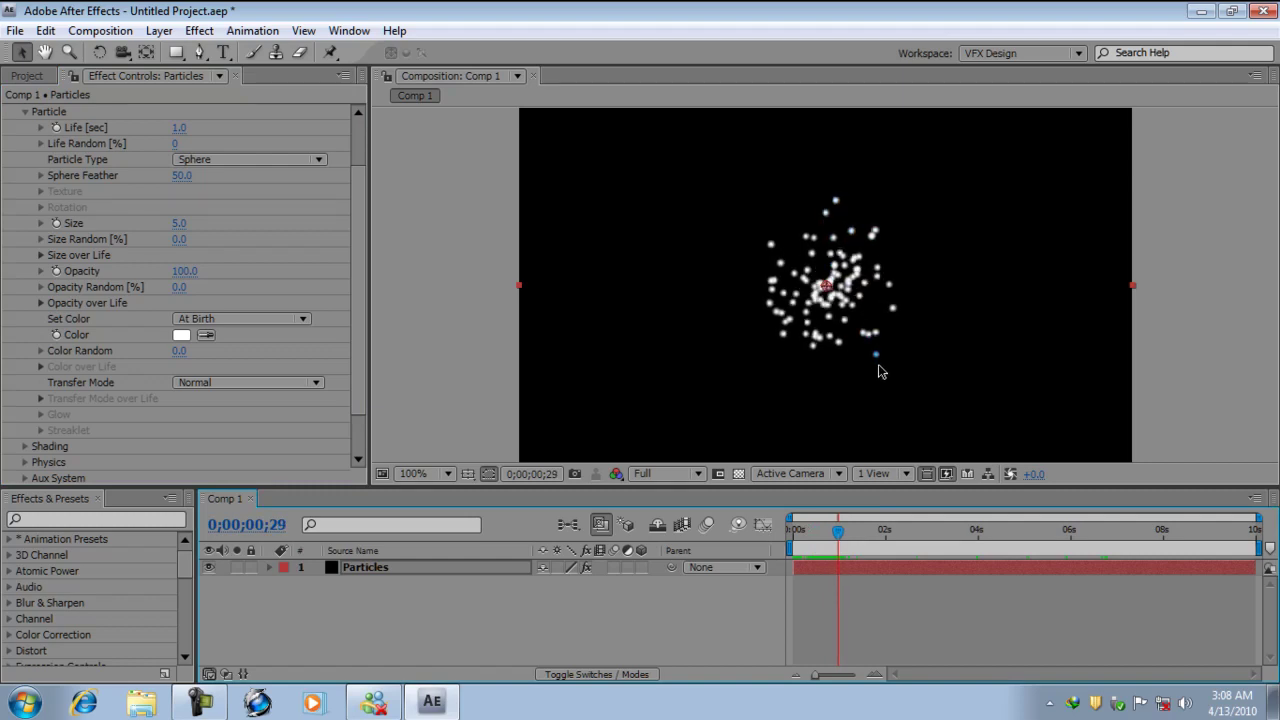
{"action": "key", "text": "Page_Down"}
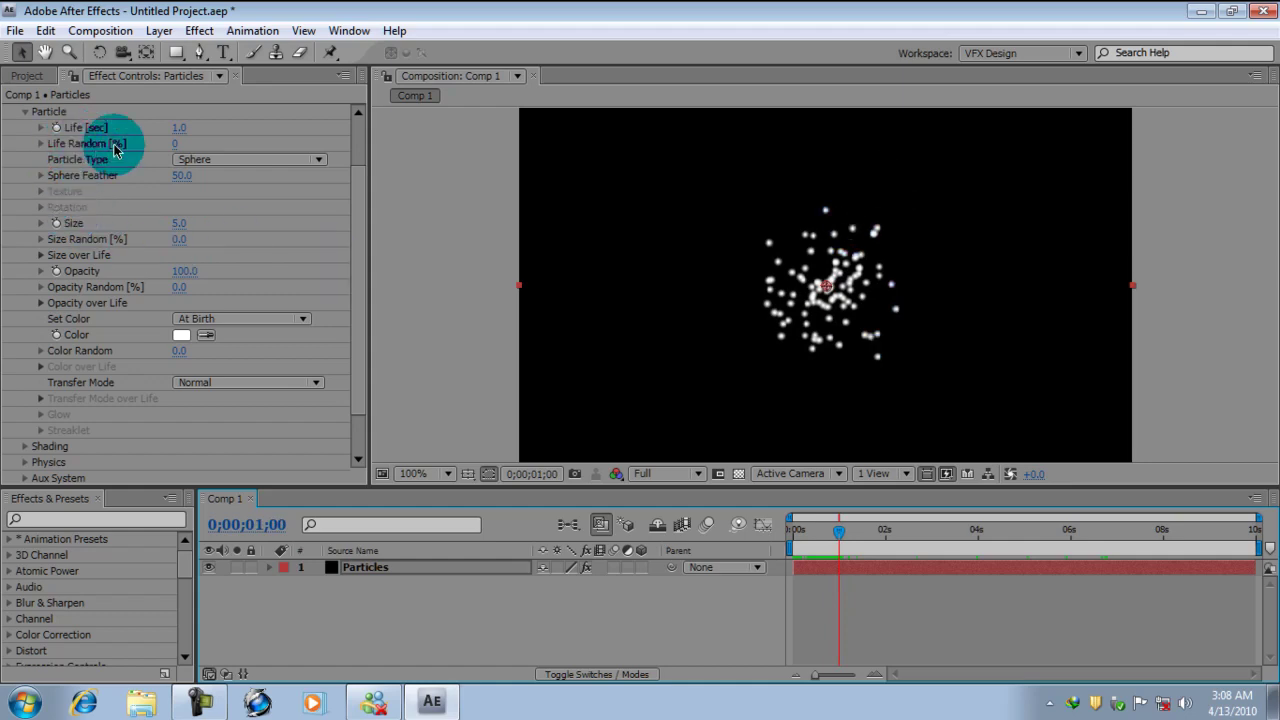
Set the particle Life to 3 seconds
{"action": "left_click", "coordinate": [177, 128]}
{"action": "type", "text": "3"}
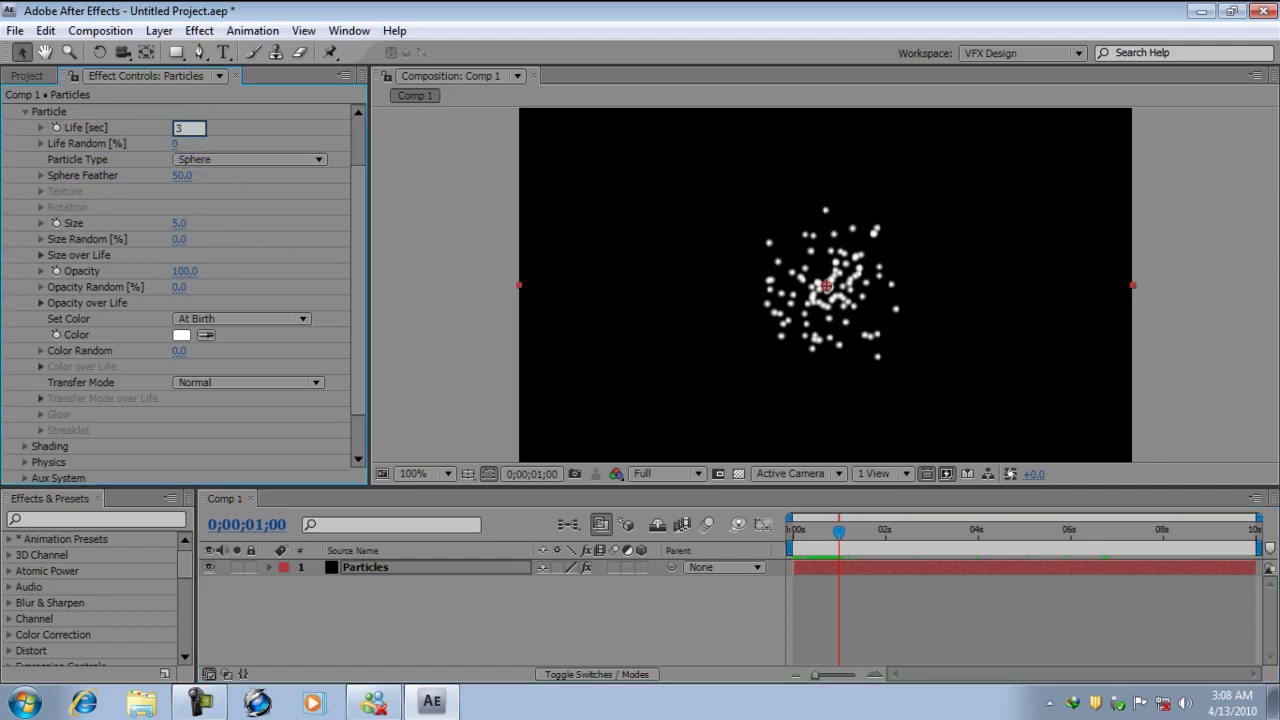
{"action": "key", "text": "Return"}
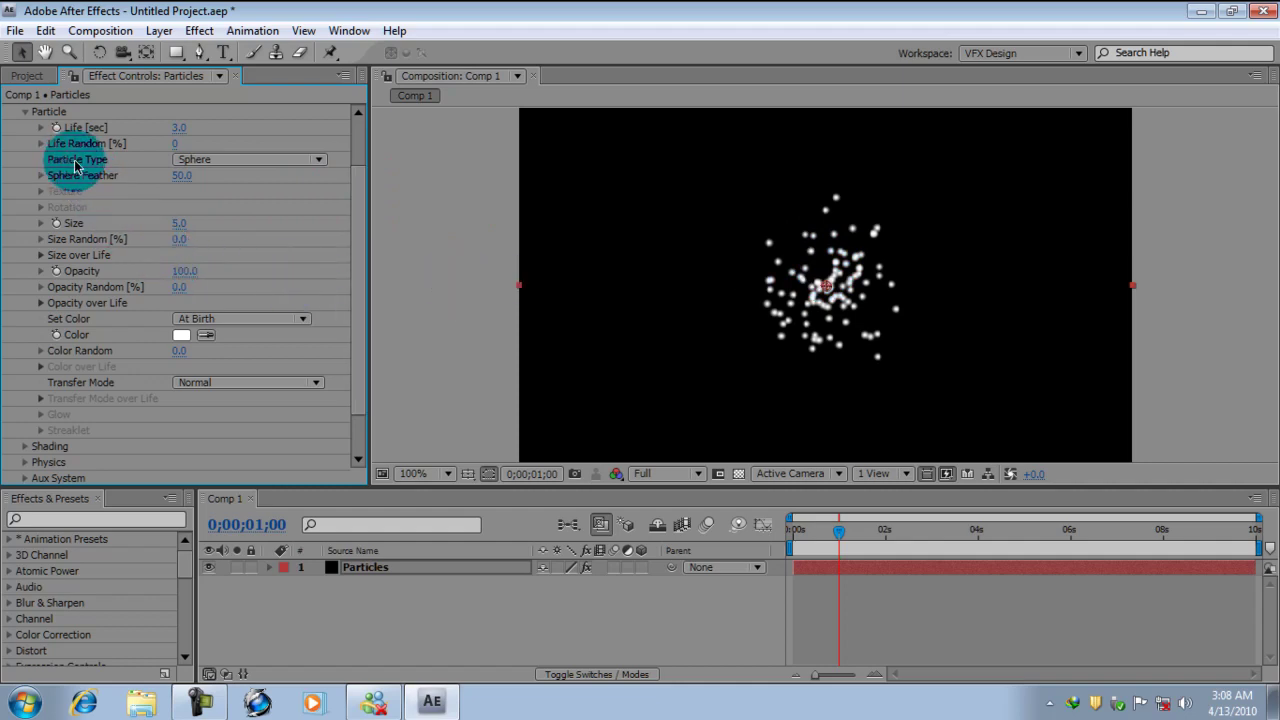
Review the available particle types without changing the choice and view the particles at 0;00;01;19
{"action": "left_click", "coordinate": [322, 161]}
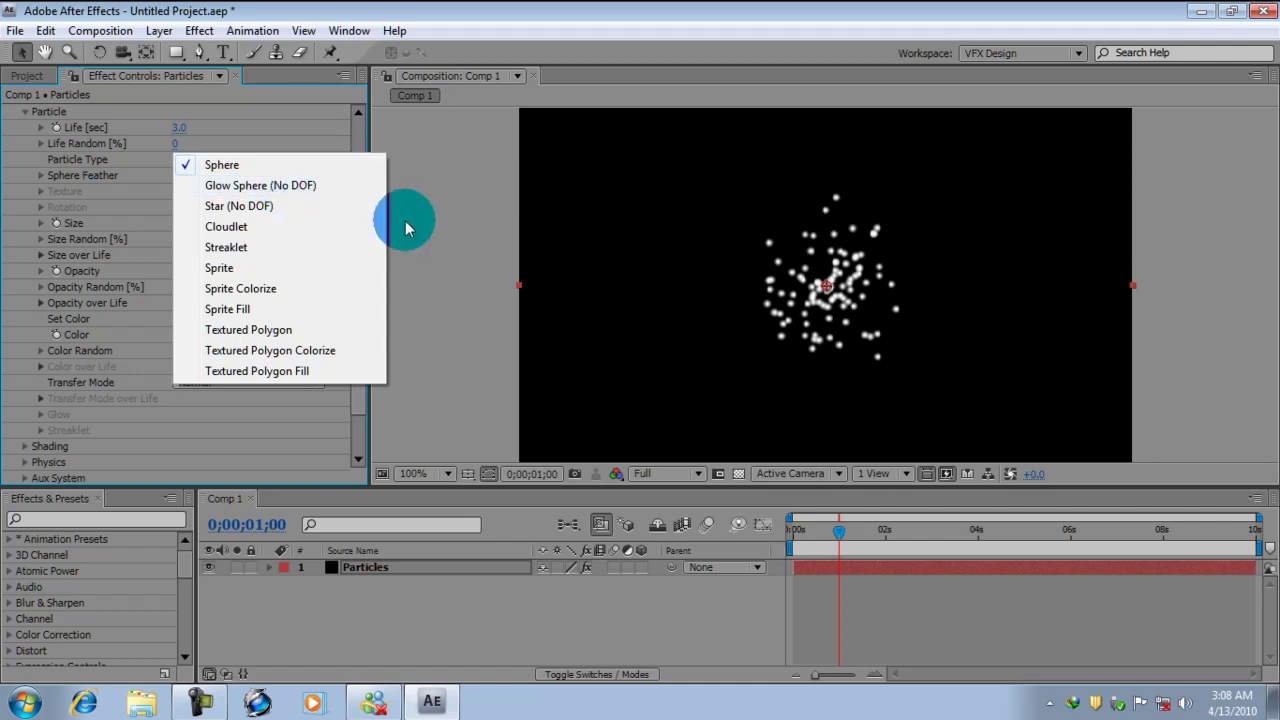
{"action": "left_click", "coordinate": [106, 183]}
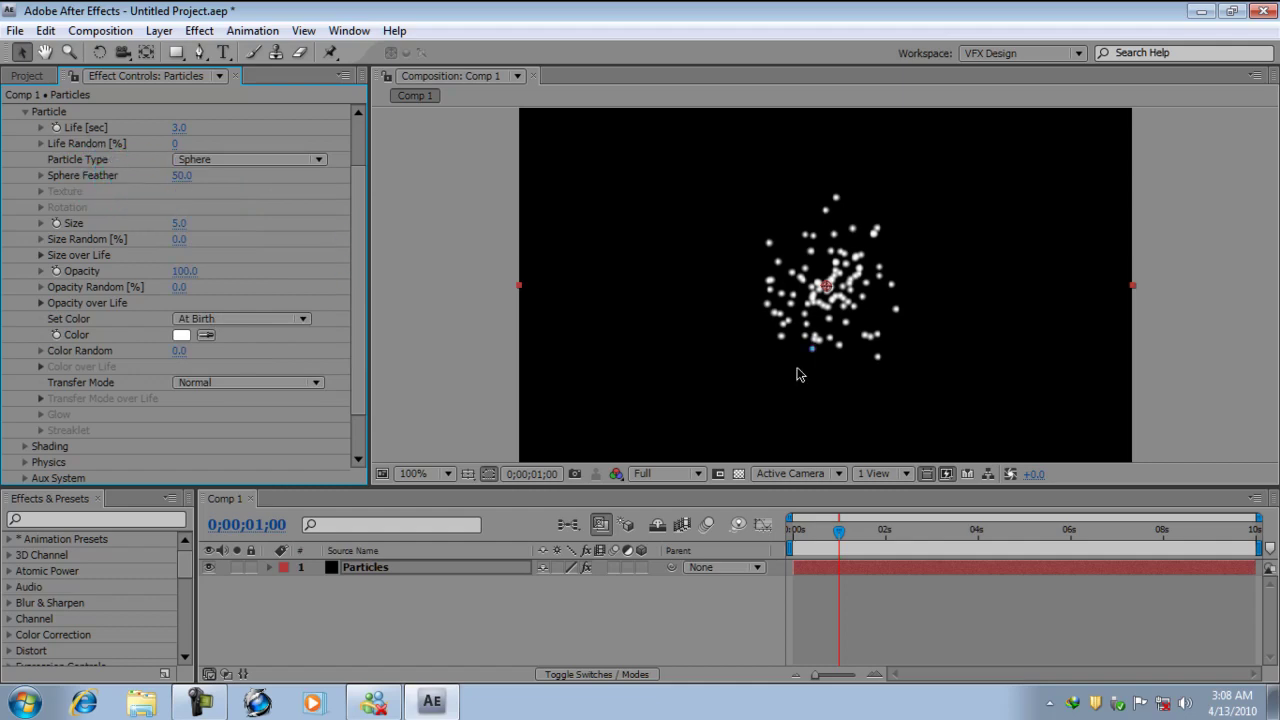
{"action": "left_click_drag", "start_coordinate": [838, 531], "coordinate": [868, 531]}
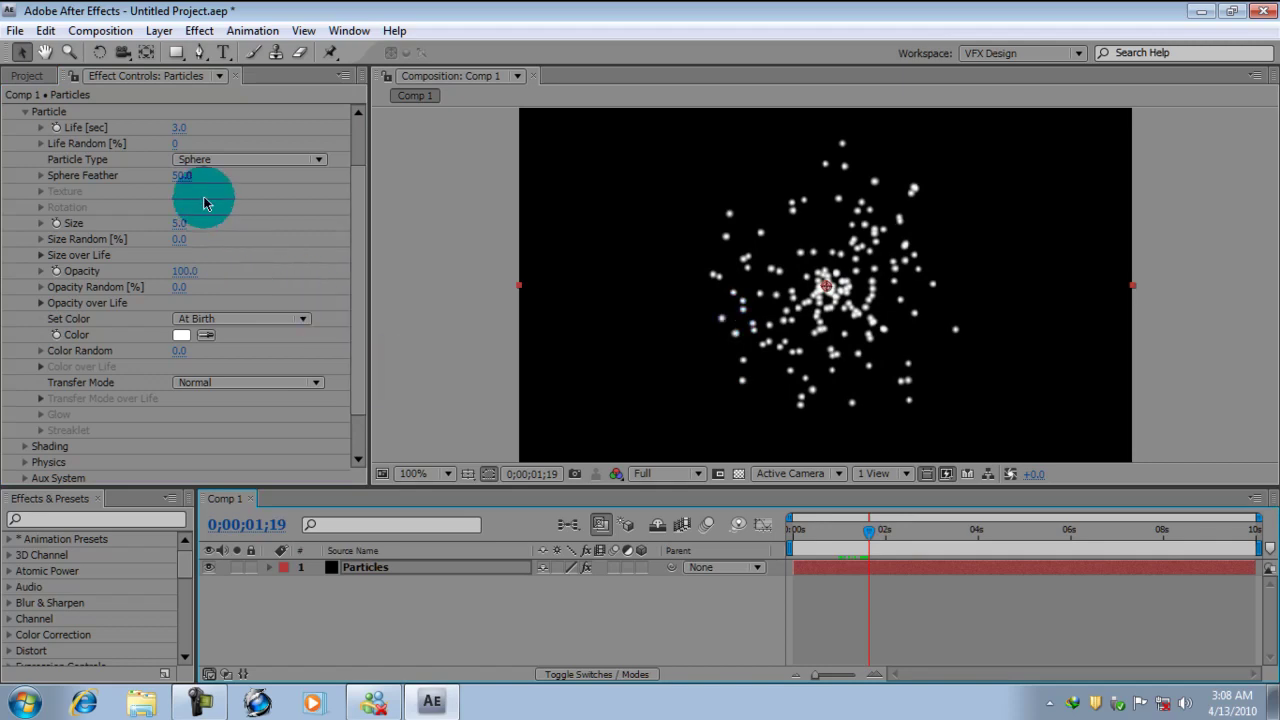
Try Sphere Feather values of 0 and 100 on the particles, and return the feather to 50
{"action": "left_click_drag", "start_coordinate": [186, 177], "coordinate": [104, 180]}
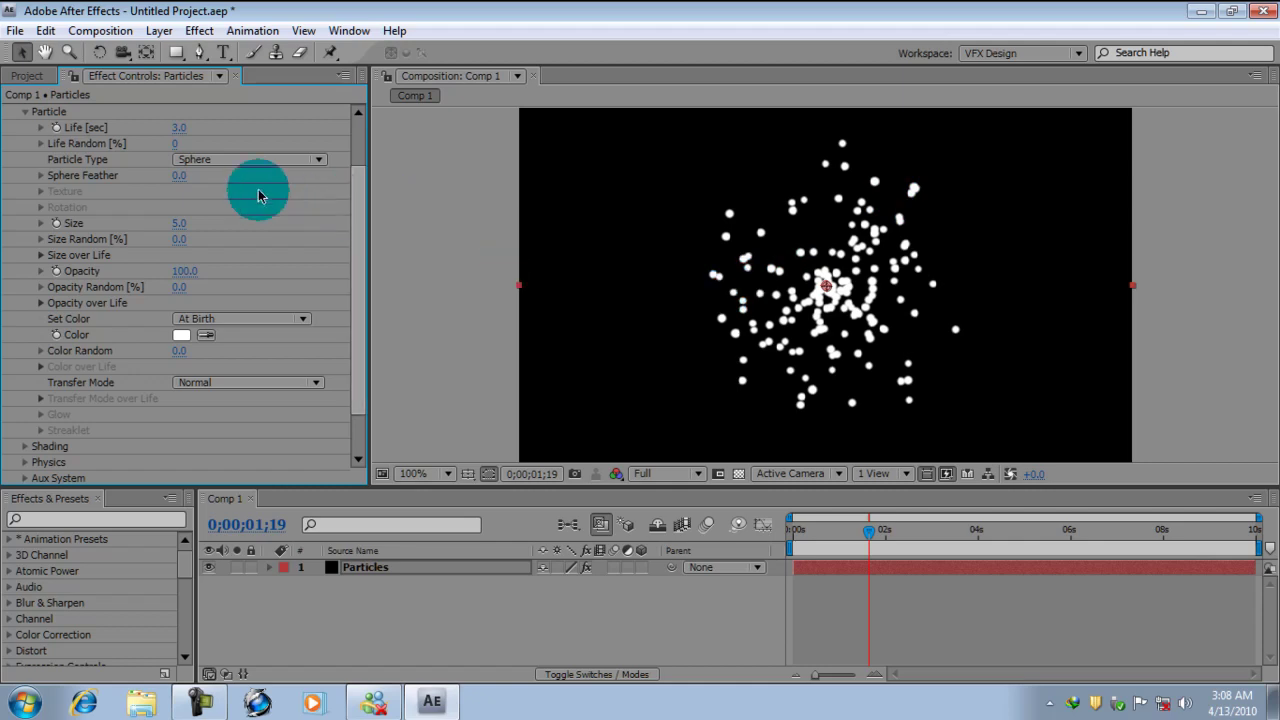
{"action": "left_click_drag", "start_coordinate": [183, 177], "coordinate": [500, 176]}
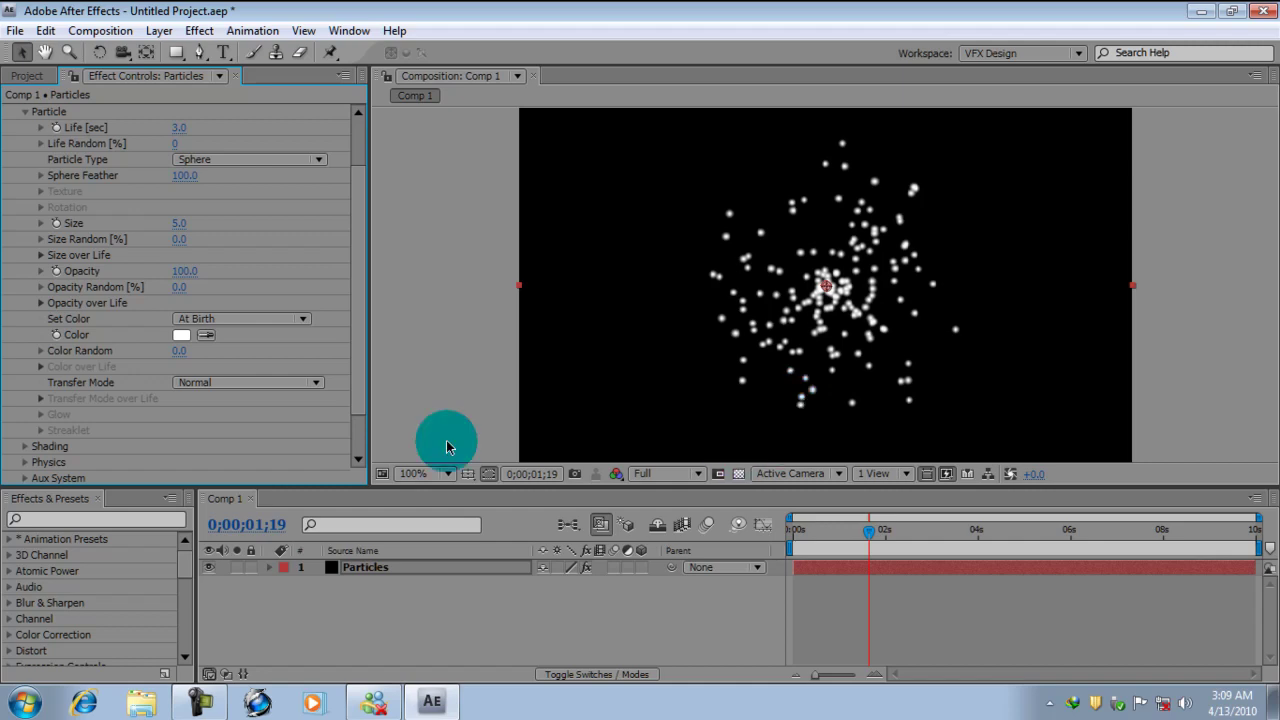
{"action": "left_click", "coordinate": [186, 176]}
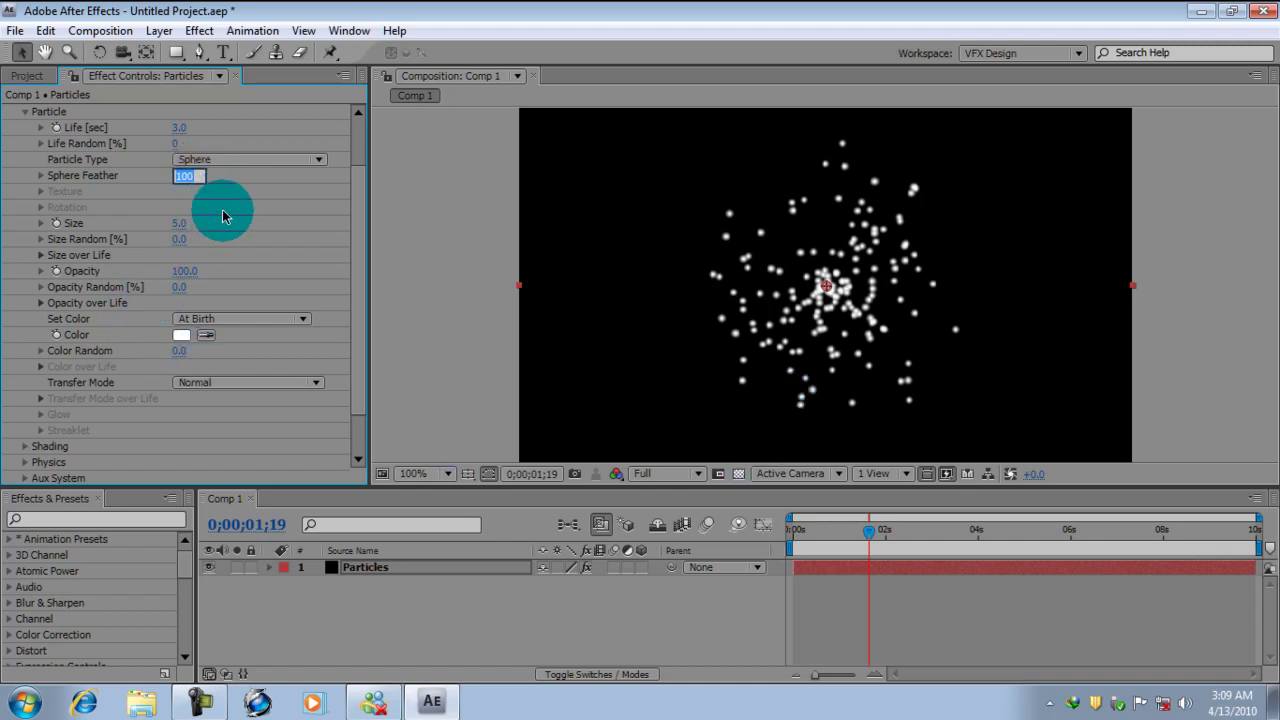
{"action": "type", "text": "50"}
{"action": "key", "text": "Return"}
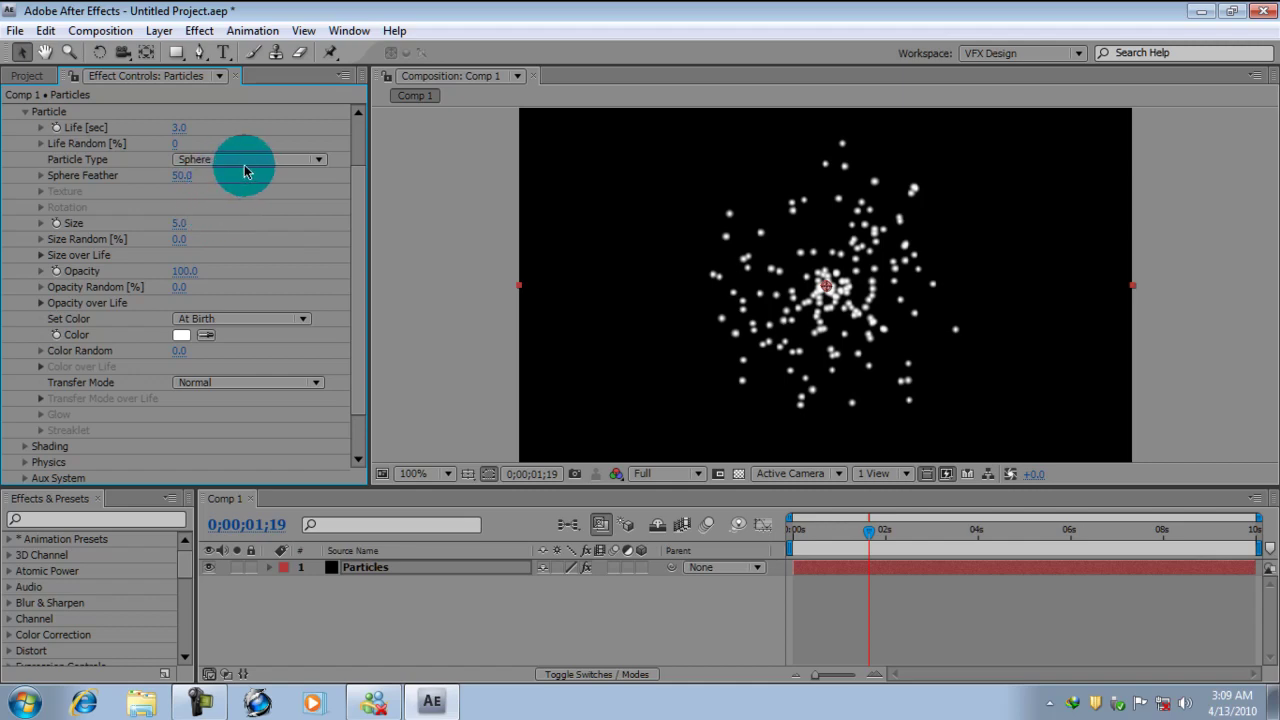
Try the Glow Sphere (No DOF) particle type, and change the Particle Type to Star (No DOF)
{"action": "left_click", "coordinate": [248, 161]}
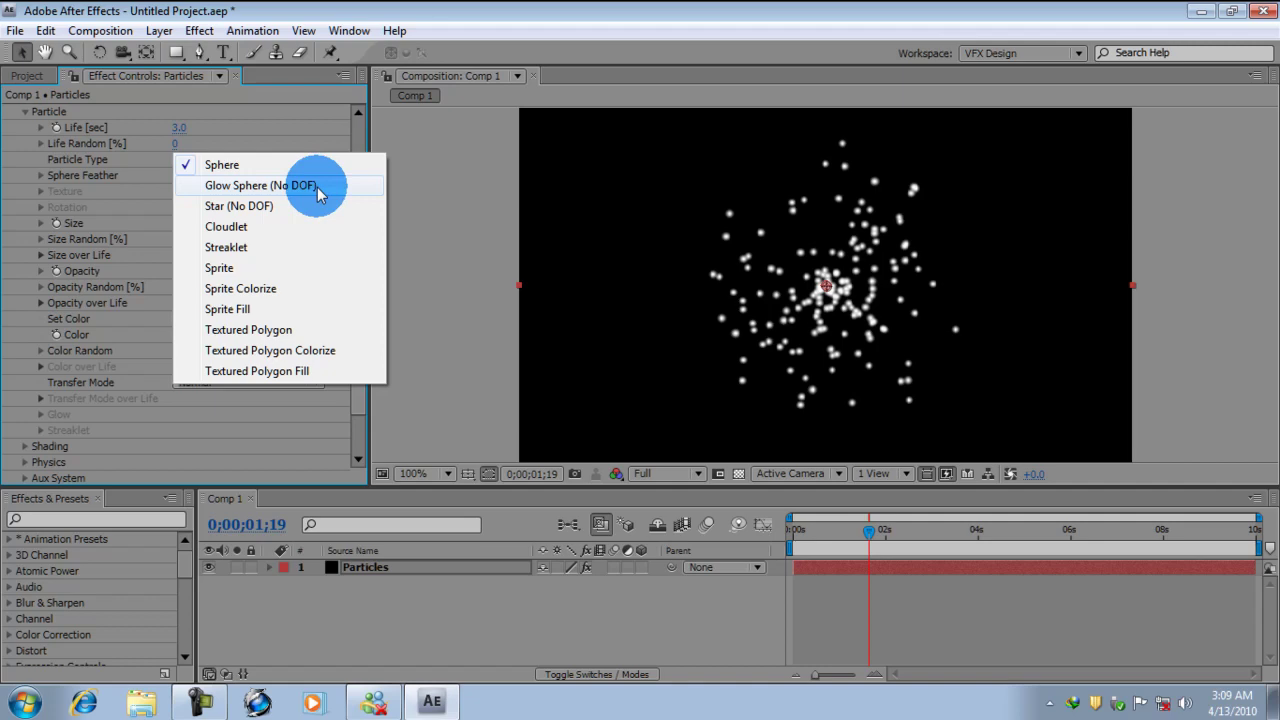
{"action": "left_click", "coordinate": [317, 187]}
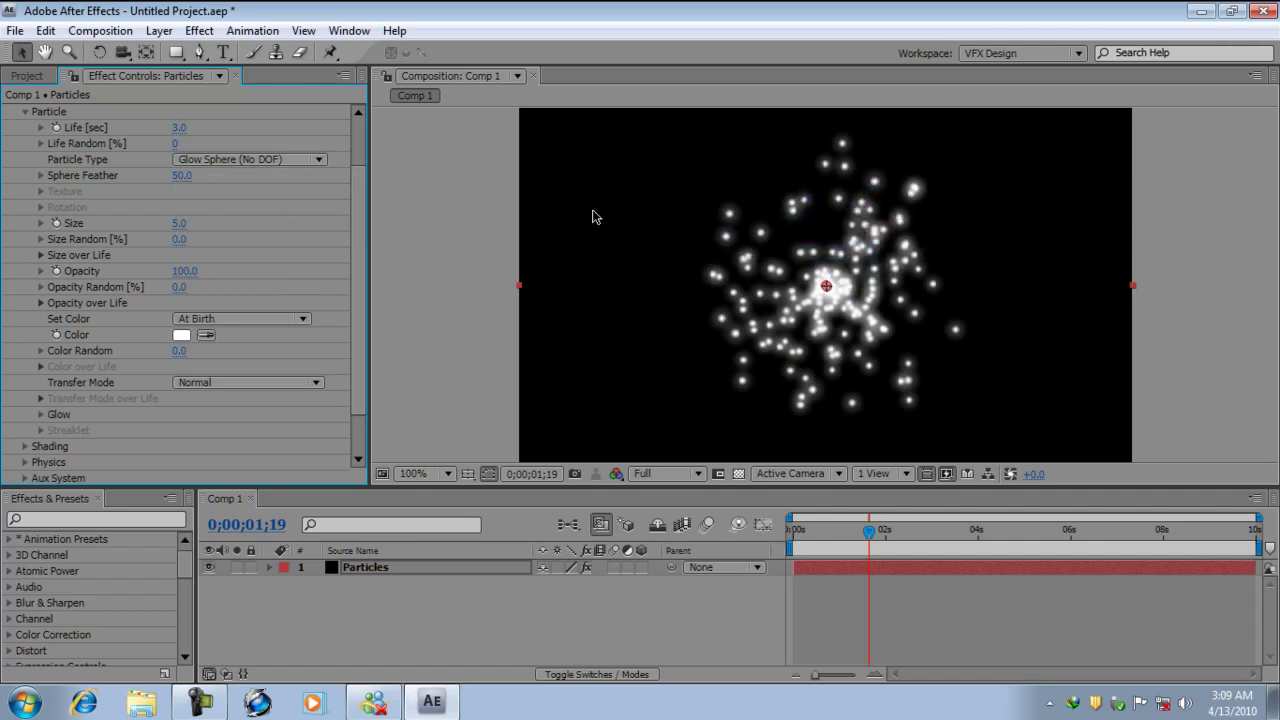
{"action": "left_click_drag", "start_coordinate": [223, 266], "coordinate": [163, 283]}
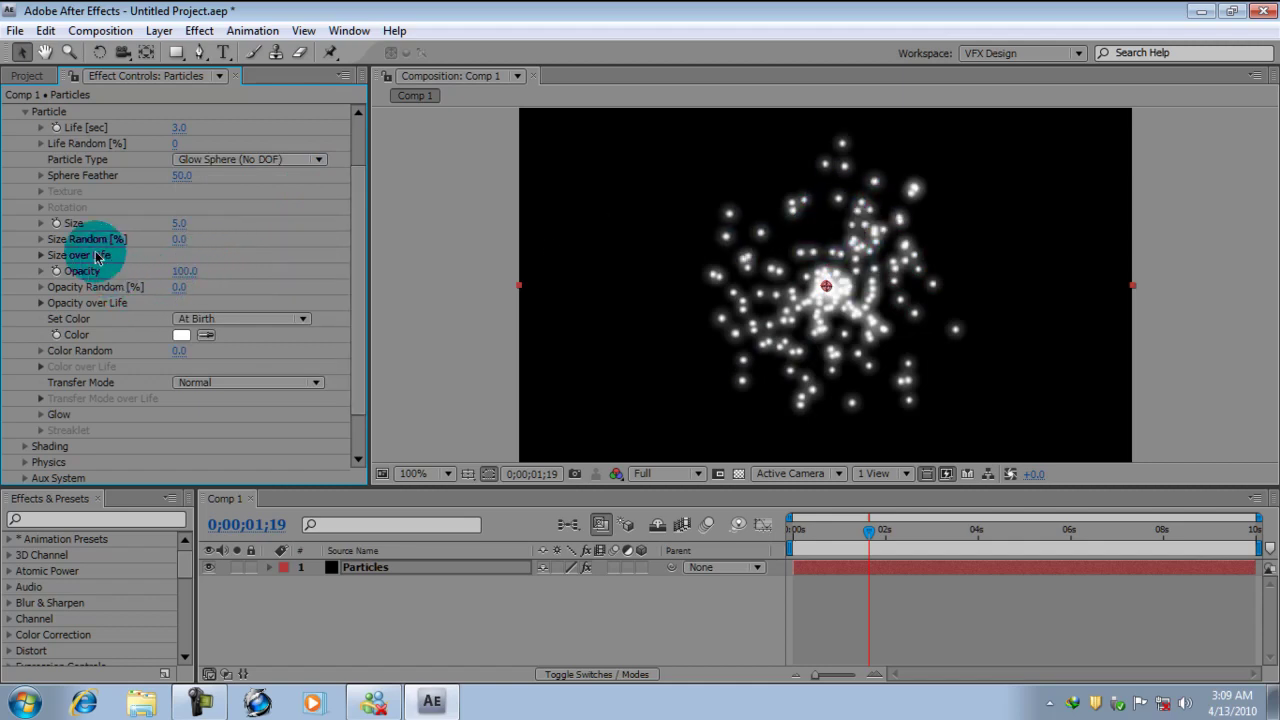
{"action": "left_click", "coordinate": [250, 161]}
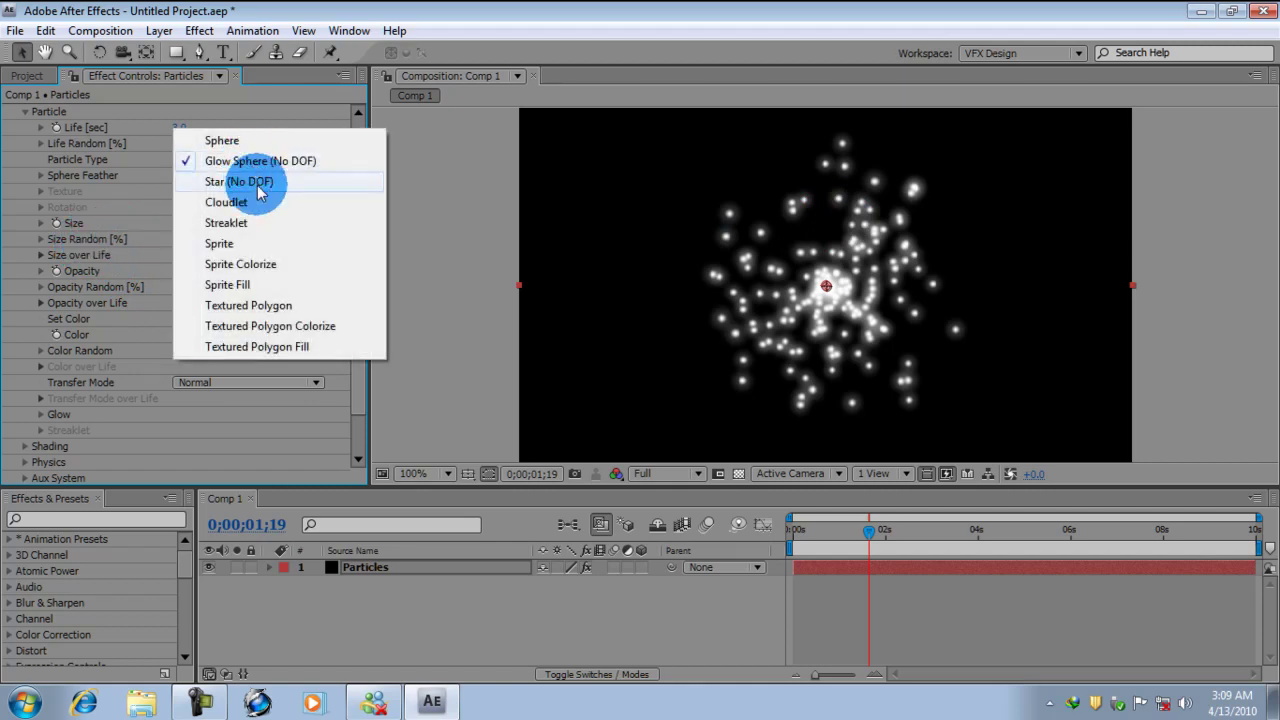
{"action": "left_click", "coordinate": [250, 179]}
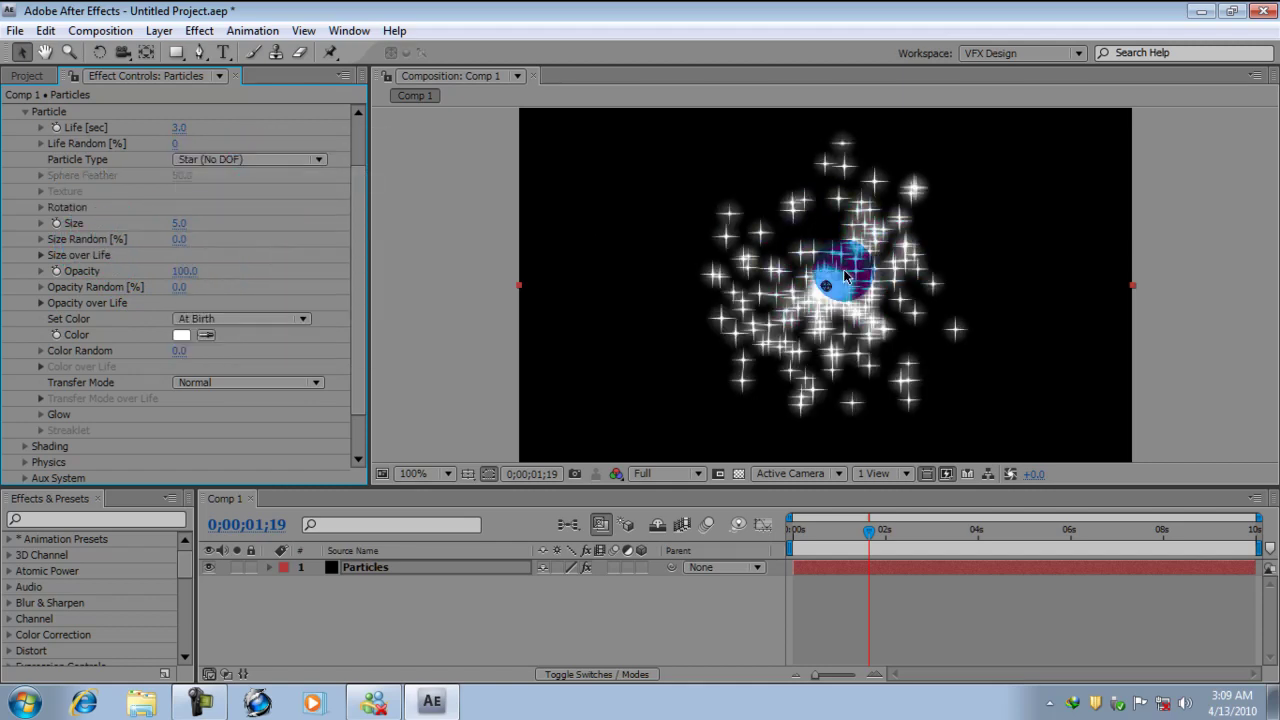
Try the Cloudlet particle type and enlarge the particle Size to 21
{"action": "left_click", "coordinate": [226, 162]}
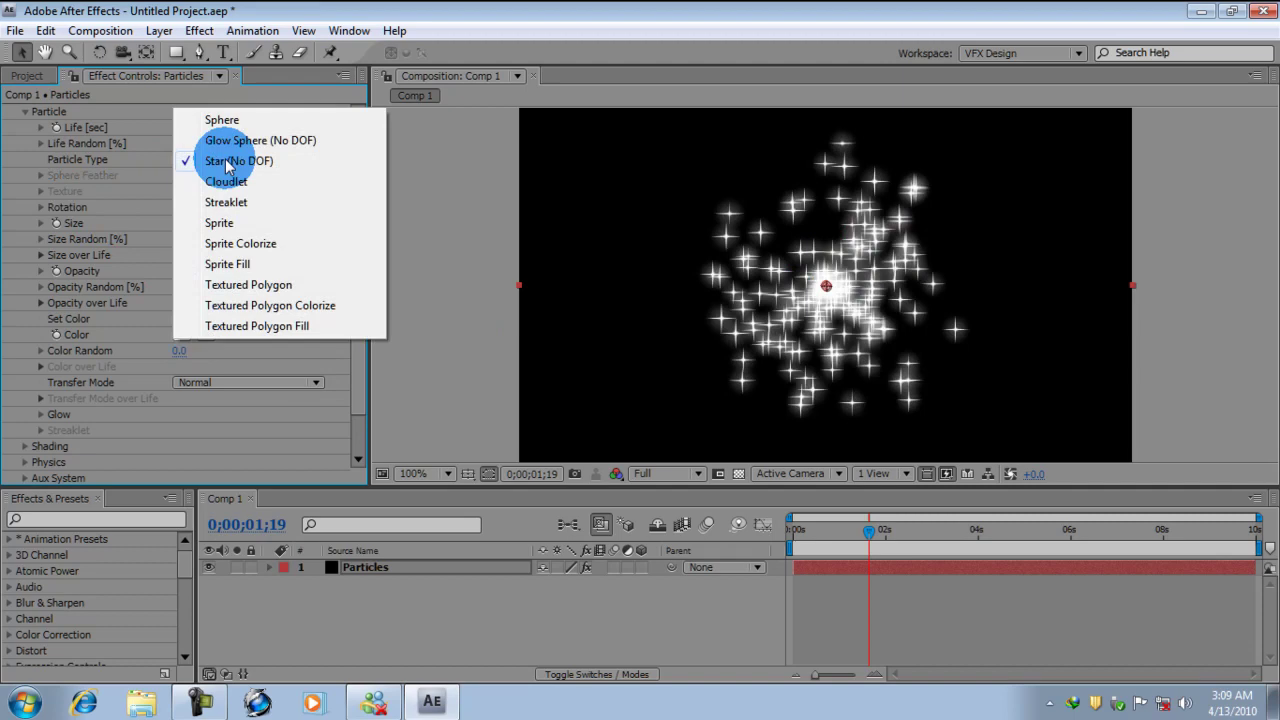
{"action": "left_click", "coordinate": [274, 183]}
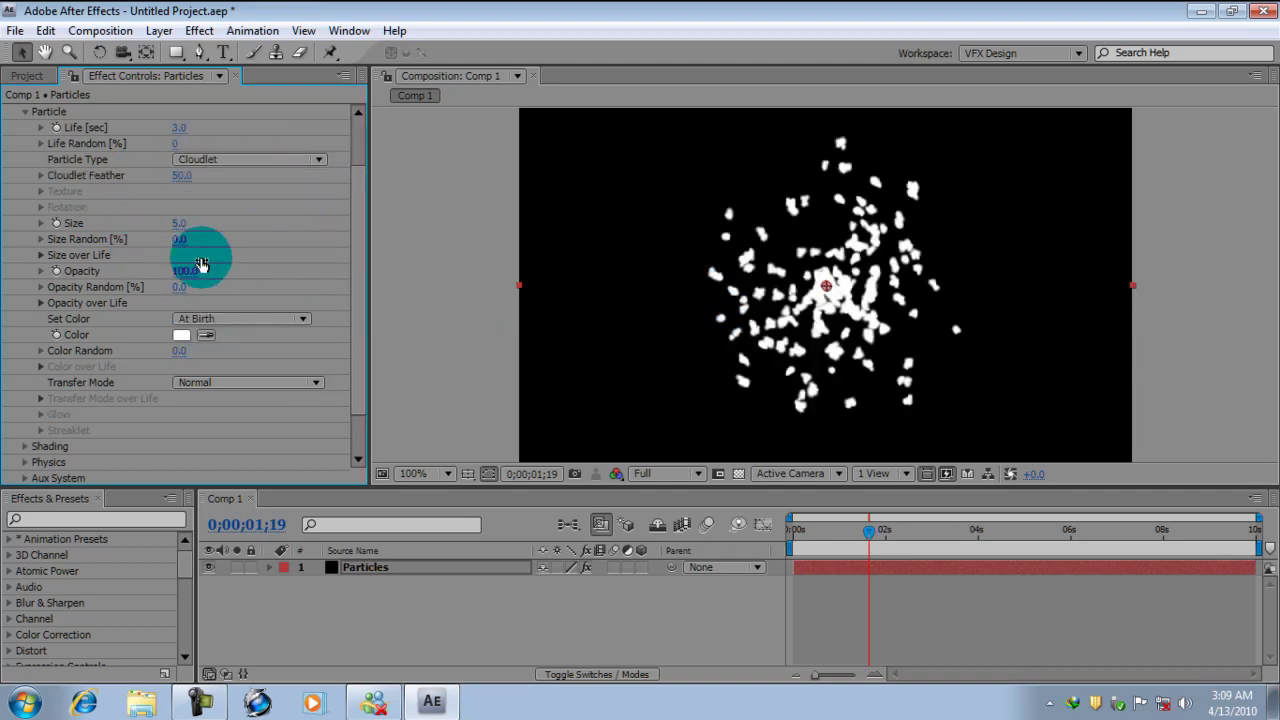
{"action": "mouse_move", "coordinate": [180, 224]}
{"action": "left_mouse_down"}
{"action": "mouse_move", "coordinate": [243, 221]}
{"action": "mouse_move", "coordinate": [198, 230]}
{"action": "left_mouse_up"}
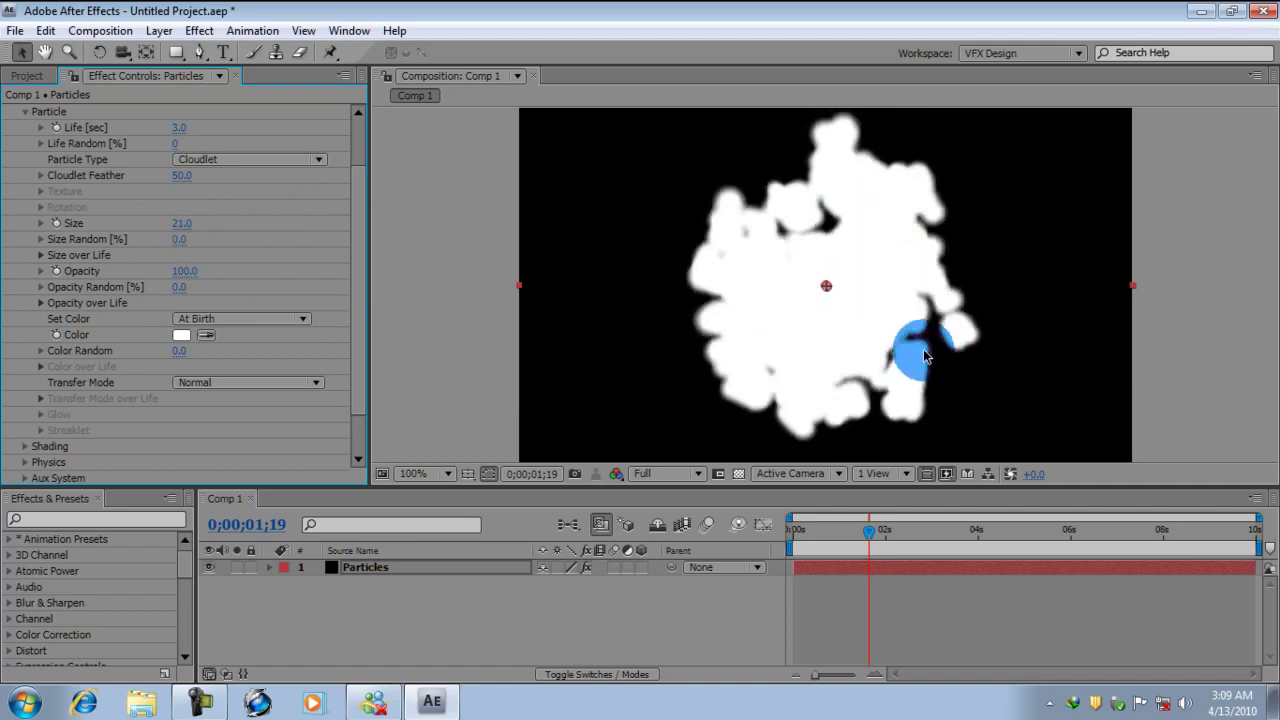
{"action": "left_click", "coordinate": [370, 206]}
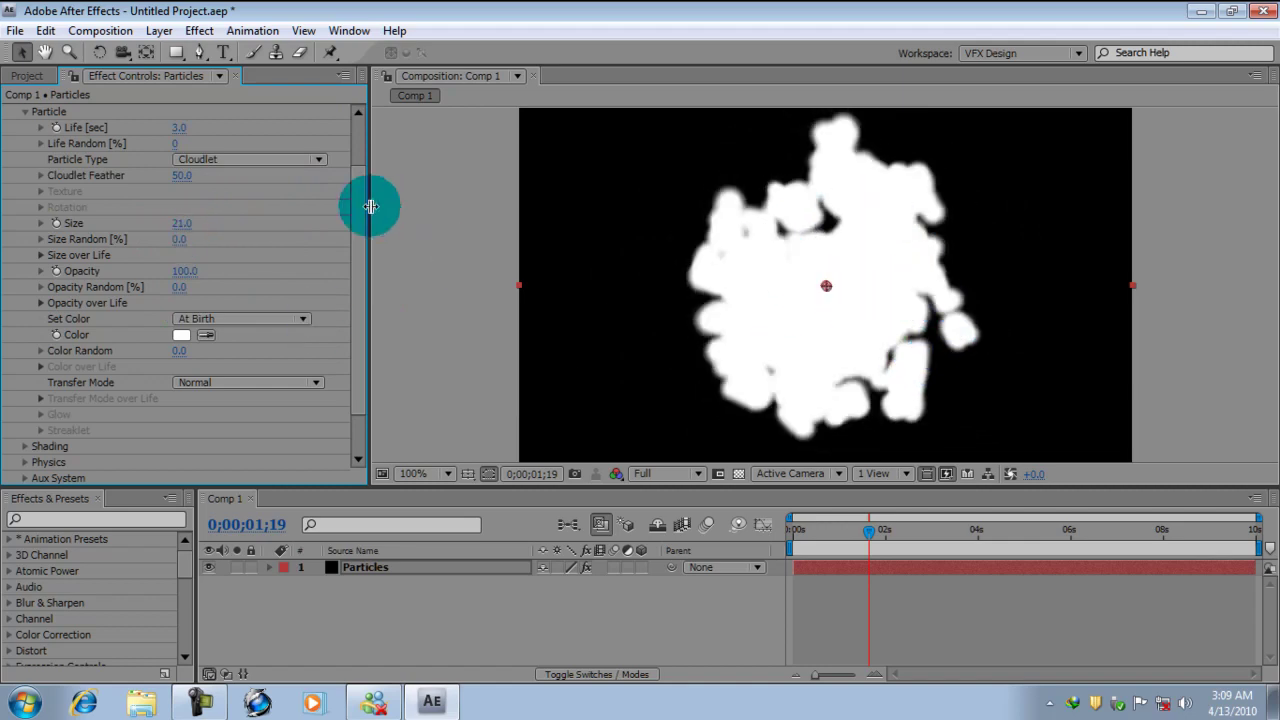
Try the Streaklet particle type with the particle Size raised to 50
{"action": "left_click", "coordinate": [286, 161]}
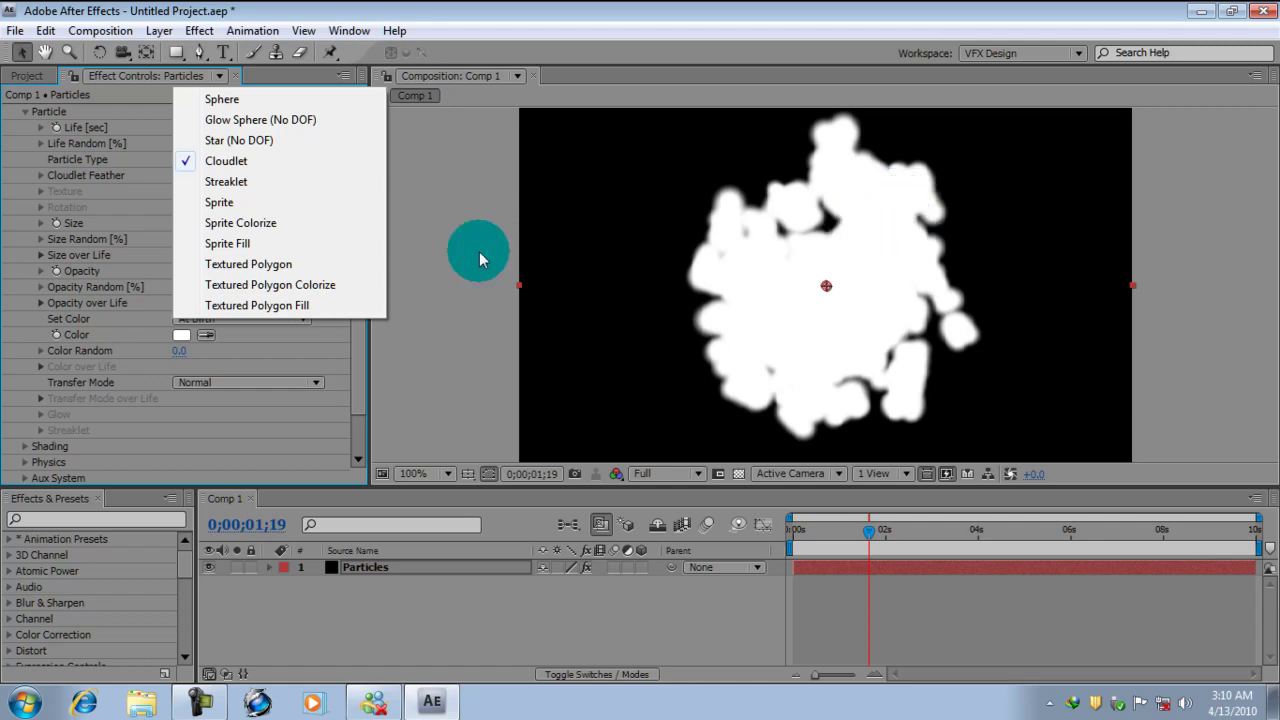
{"action": "left_click", "coordinate": [224, 183]}
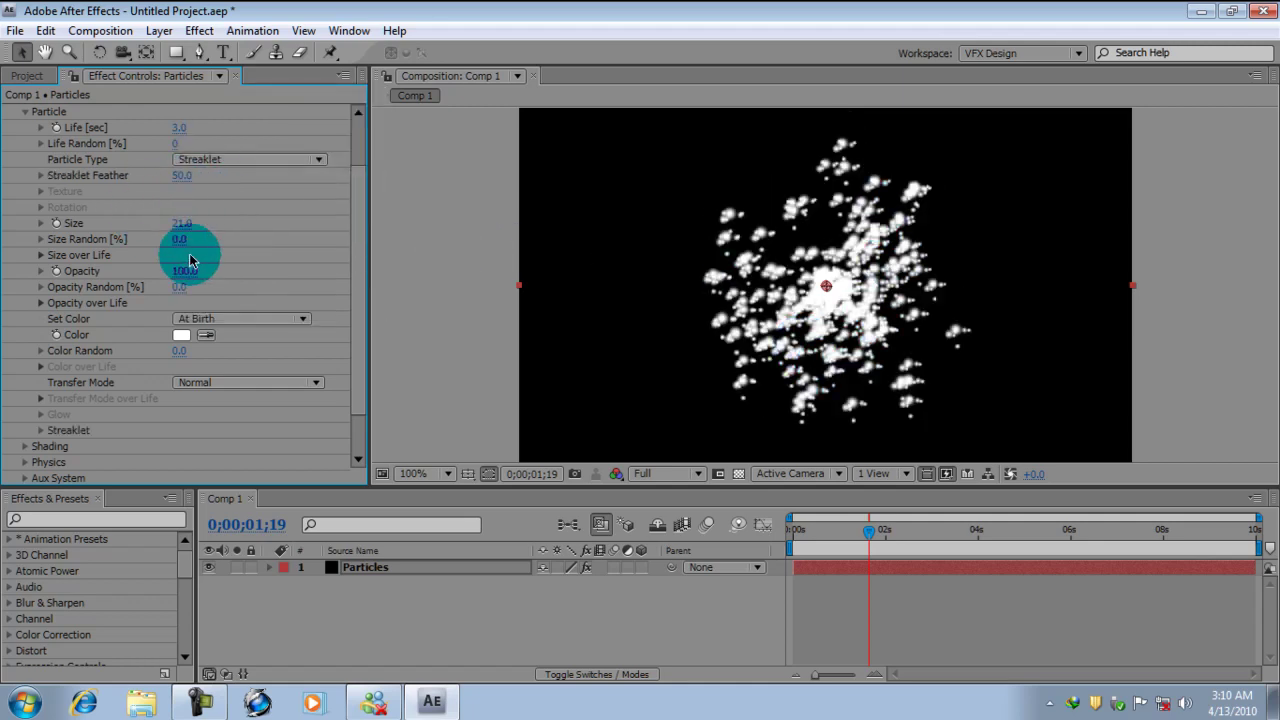
{"action": "left_click_drag", "start_coordinate": [180, 223], "coordinate": [212, 225]}
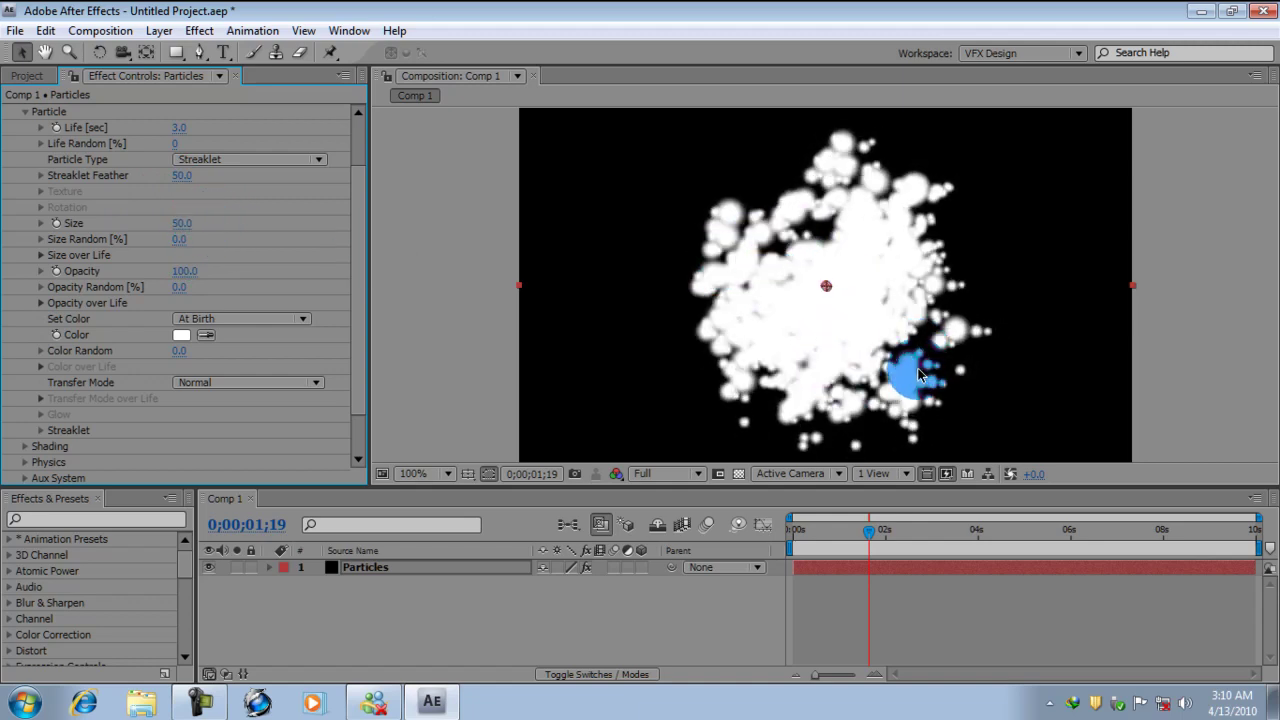
{"action": "left_click_drag", "start_coordinate": [766, 276], "coordinate": [745, 222]}
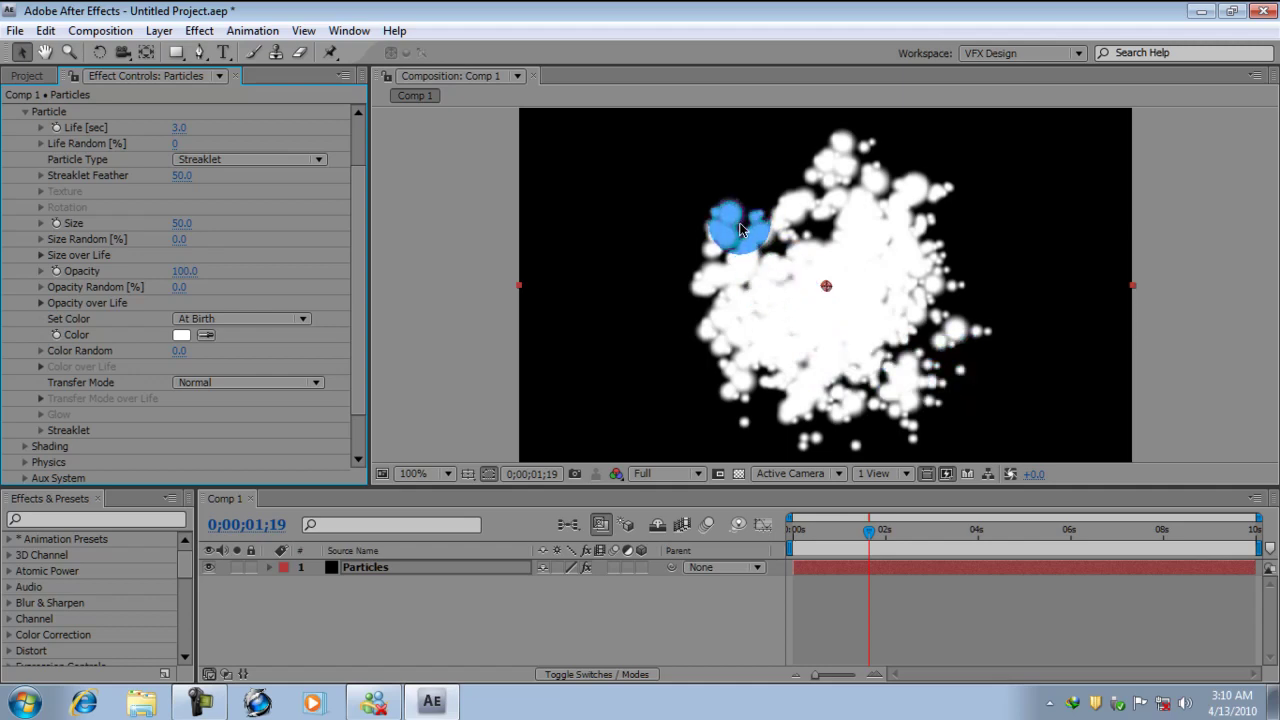
Try the Textured Polygon particle type, and return the particles to Star (No DOF) with a Size of 5
{"action": "left_click", "coordinate": [290, 159]}
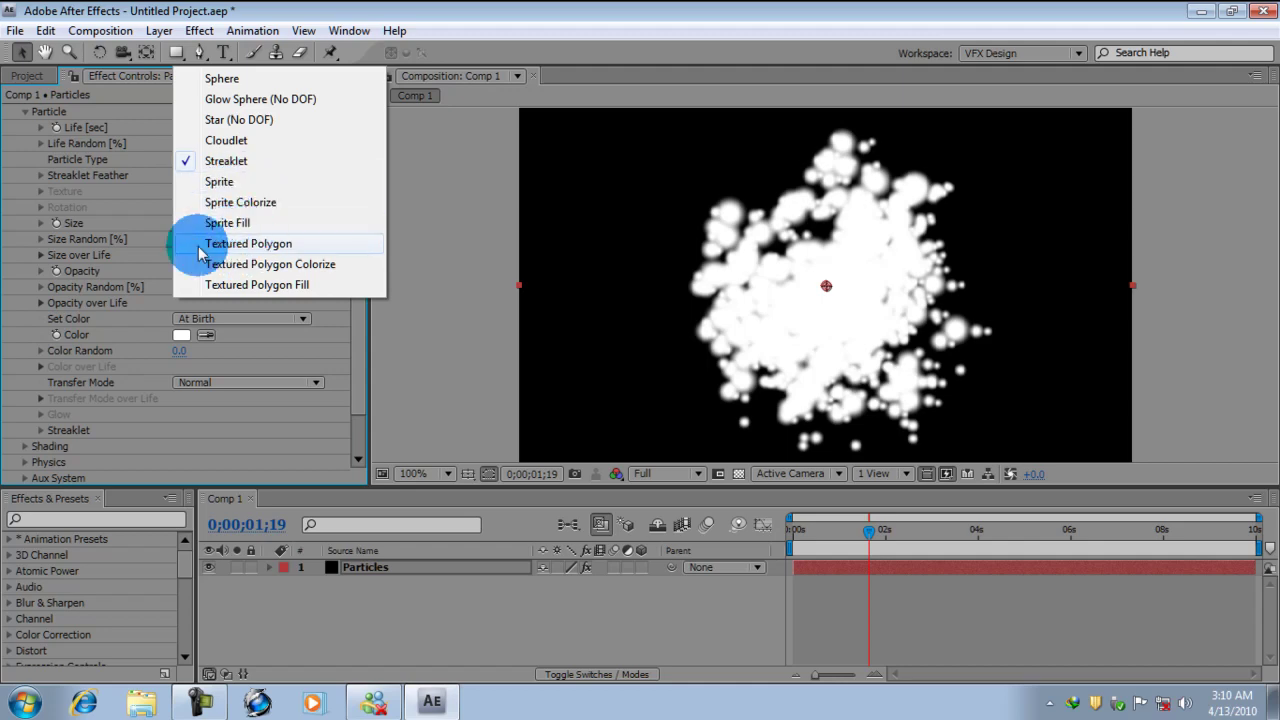
{"action": "left_click", "coordinate": [250, 248]}
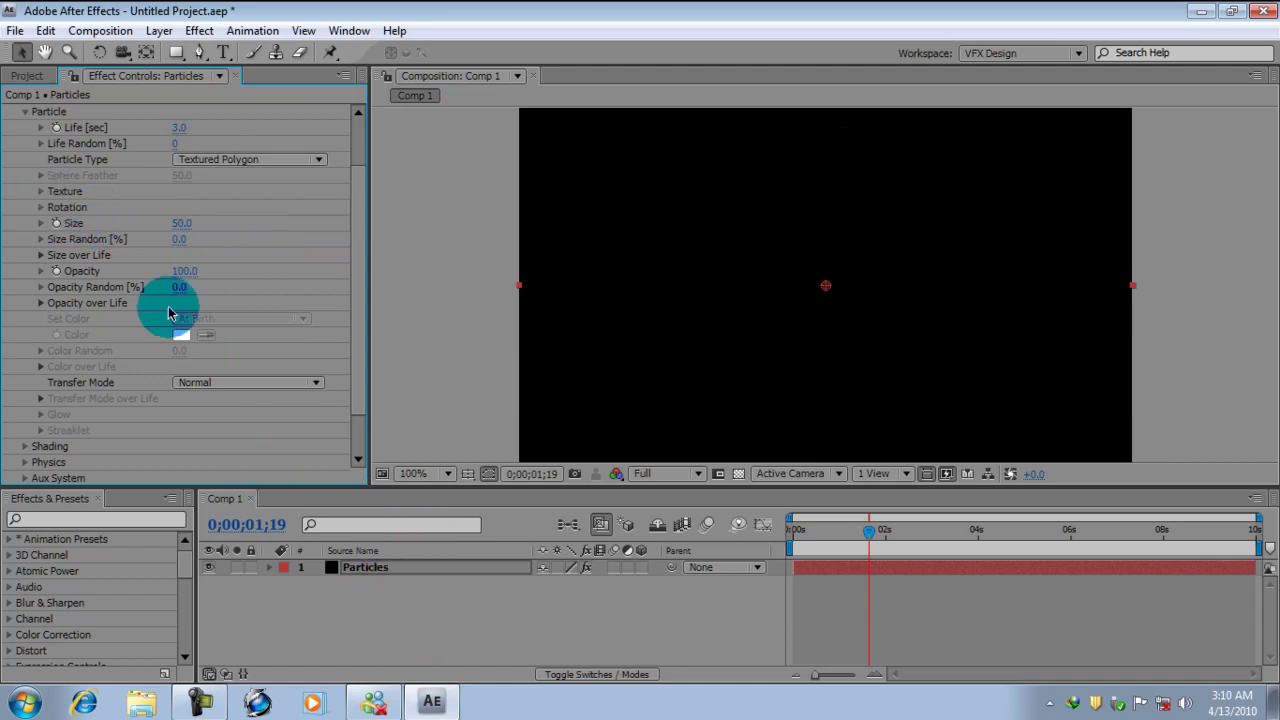
{"action": "left_click", "coordinate": [229, 163]}
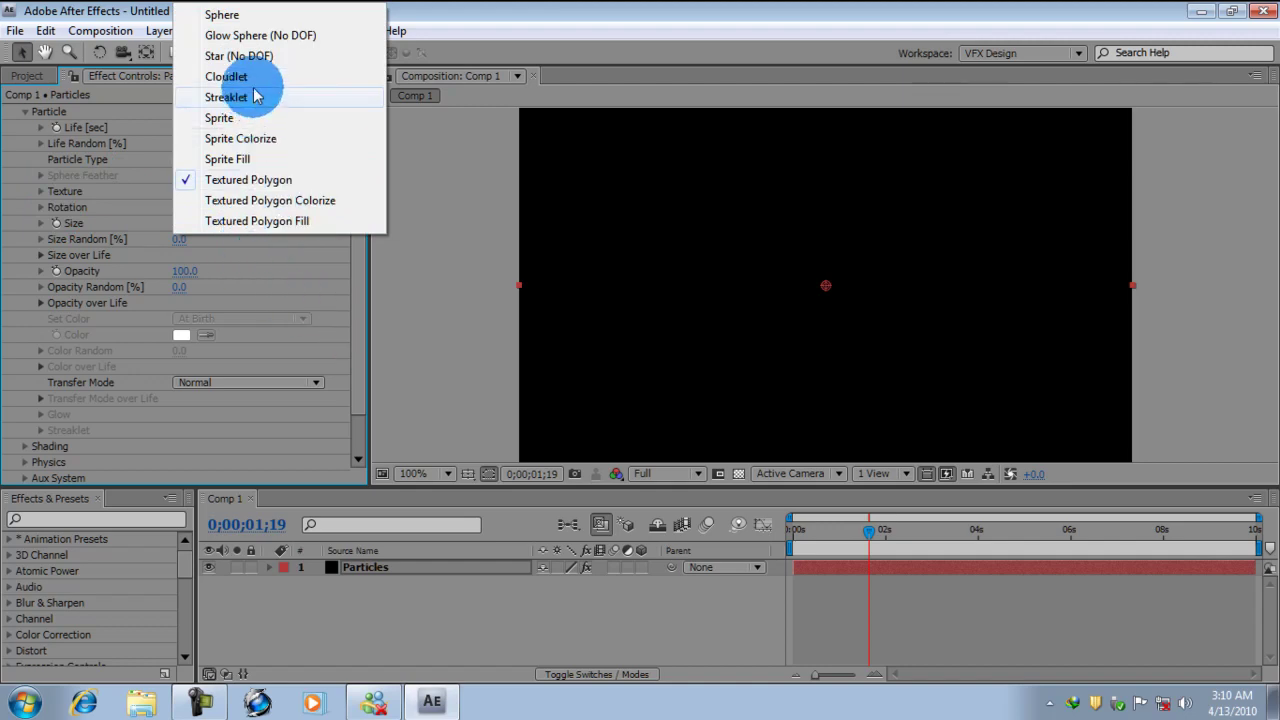
{"action": "left_click", "coordinate": [238, 58]}
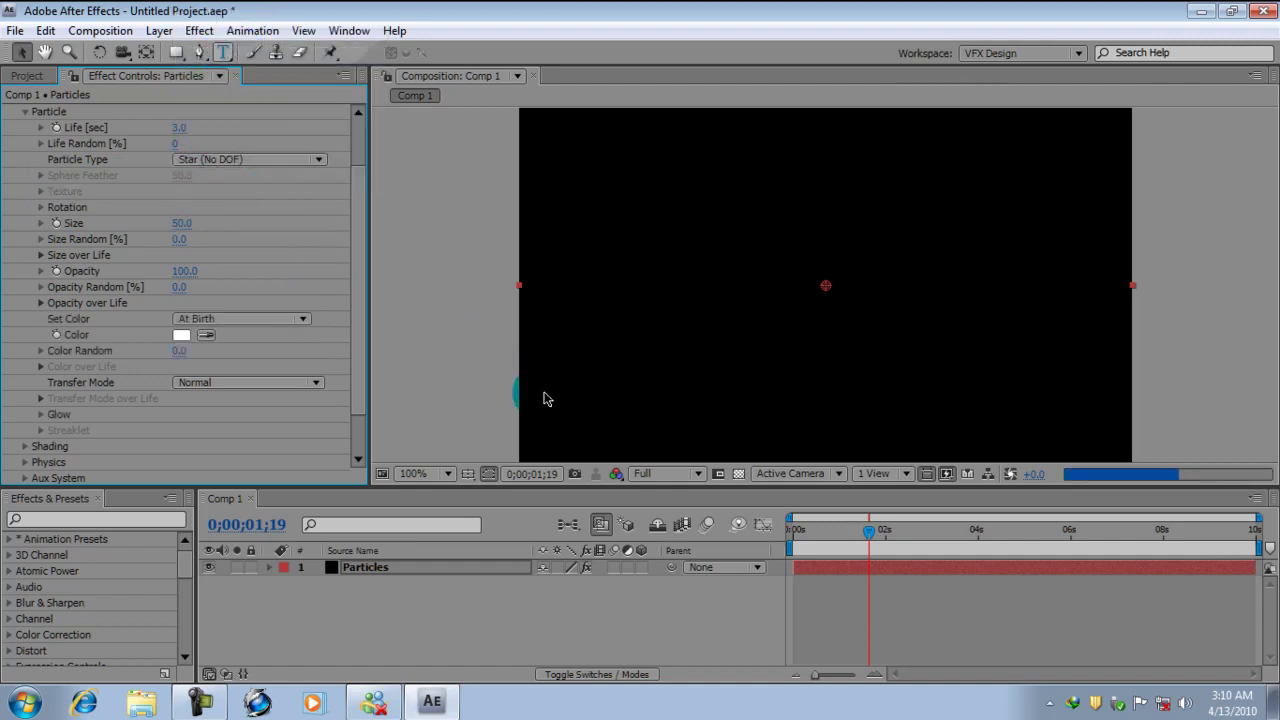
{"action": "left_click", "coordinate": [182, 225]}
{"action": "type", "text": "5"}
{"action": "key", "text": "Return"}
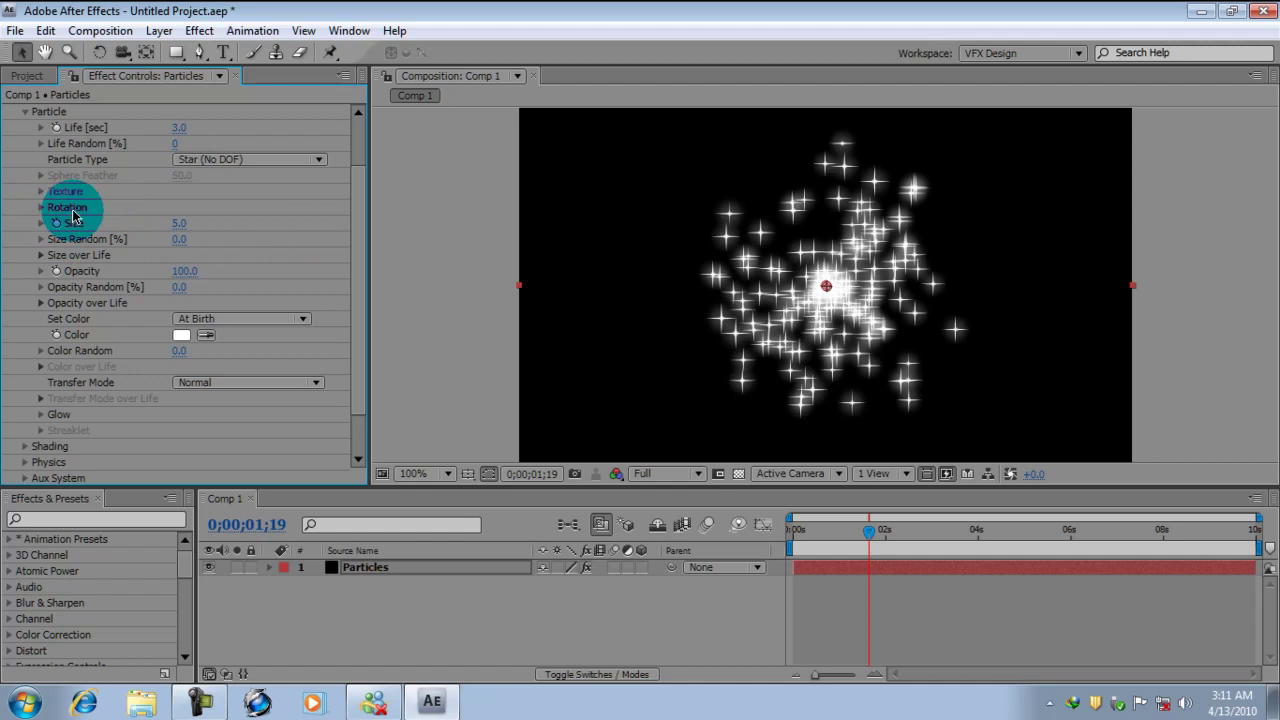
Look over the particle Rotation settings and Particular's Light Emitters and Shadowlet options without changing them
{"action": "left_click", "coordinate": [42, 212]}
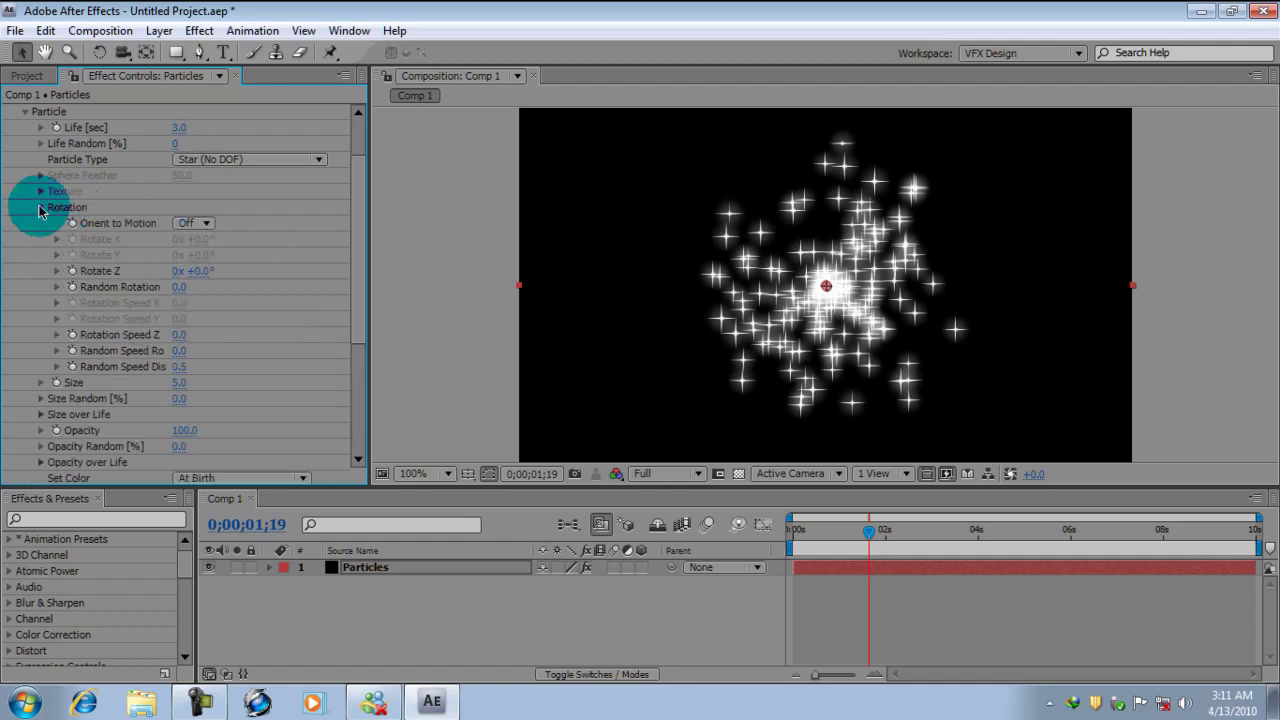
{"action": "left_click", "coordinate": [41, 209]}
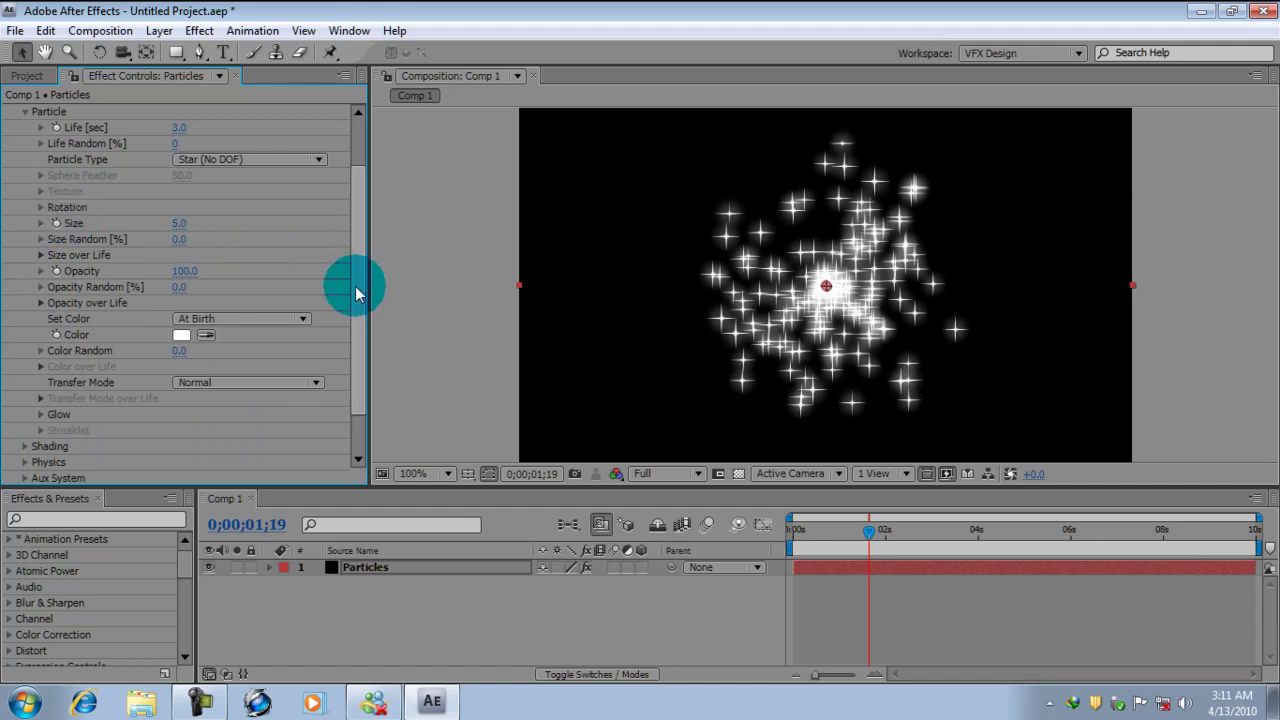
{"action": "left_click_drag", "start_coordinate": [355, 286], "coordinate": [355, 209]}
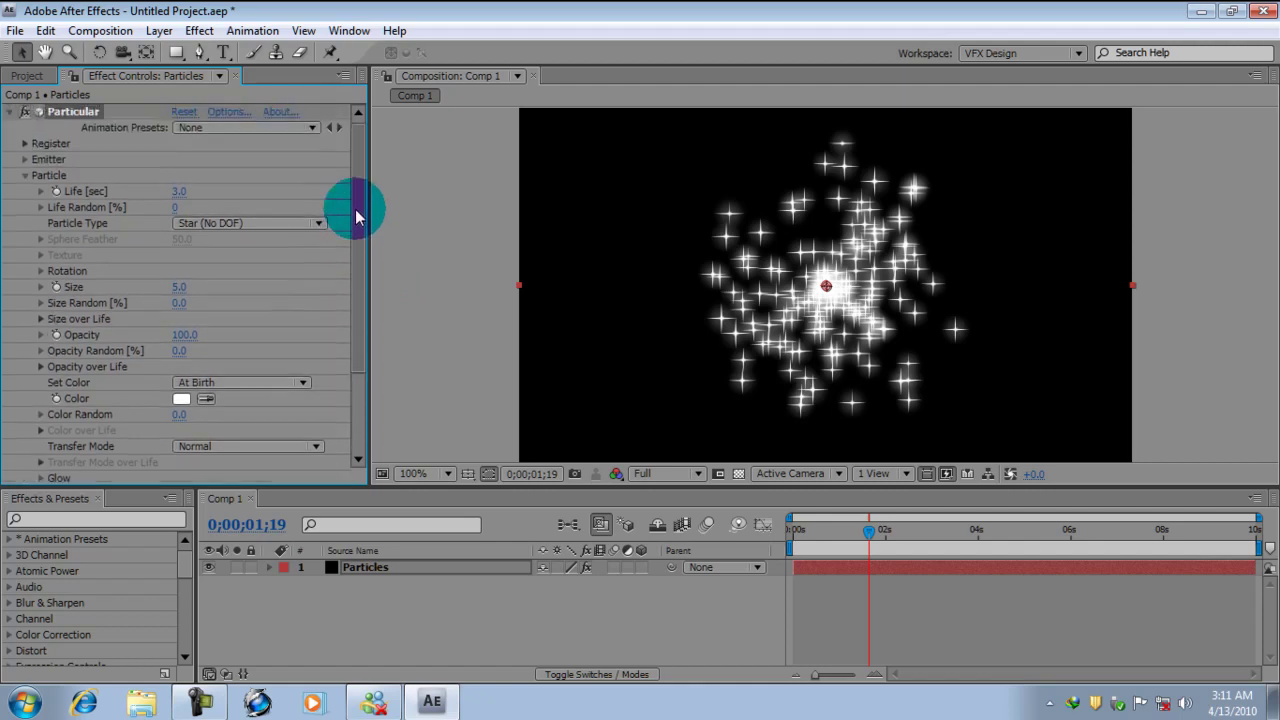
{"action": "left_click", "coordinate": [229, 111]}
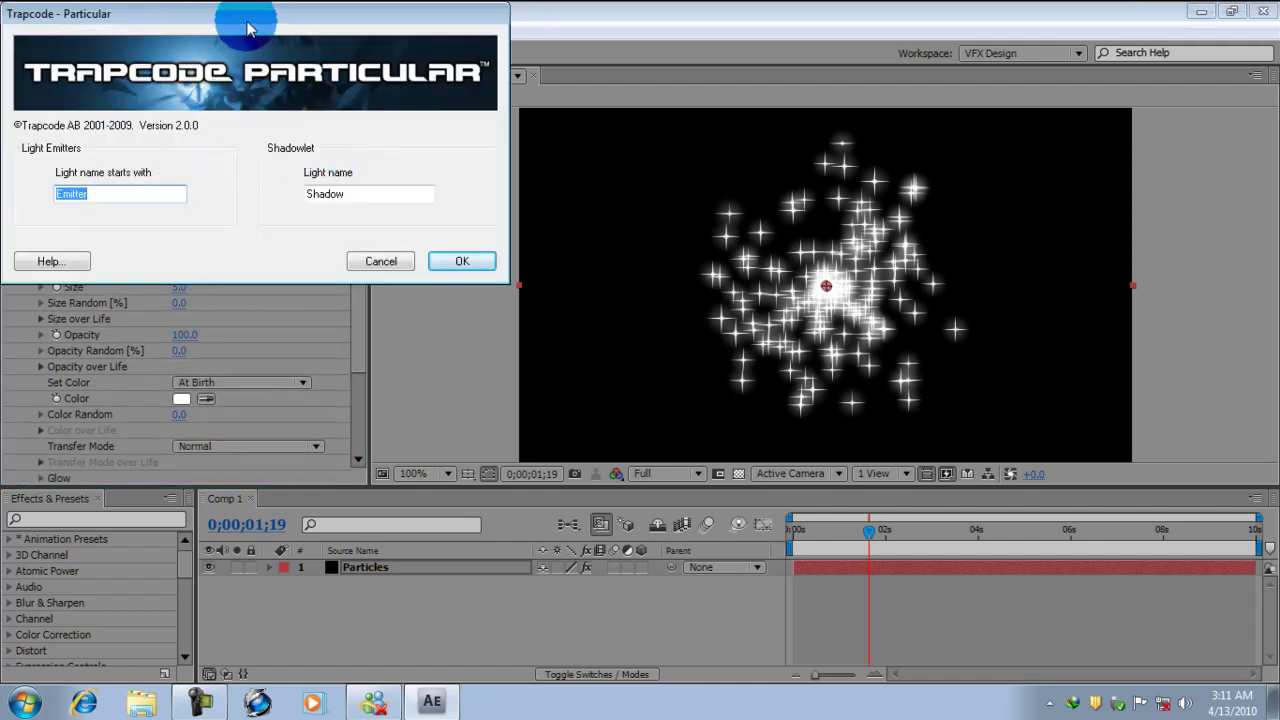
{"action": "left_click_drag", "start_coordinate": [245, 16], "coordinate": [550, 178]}
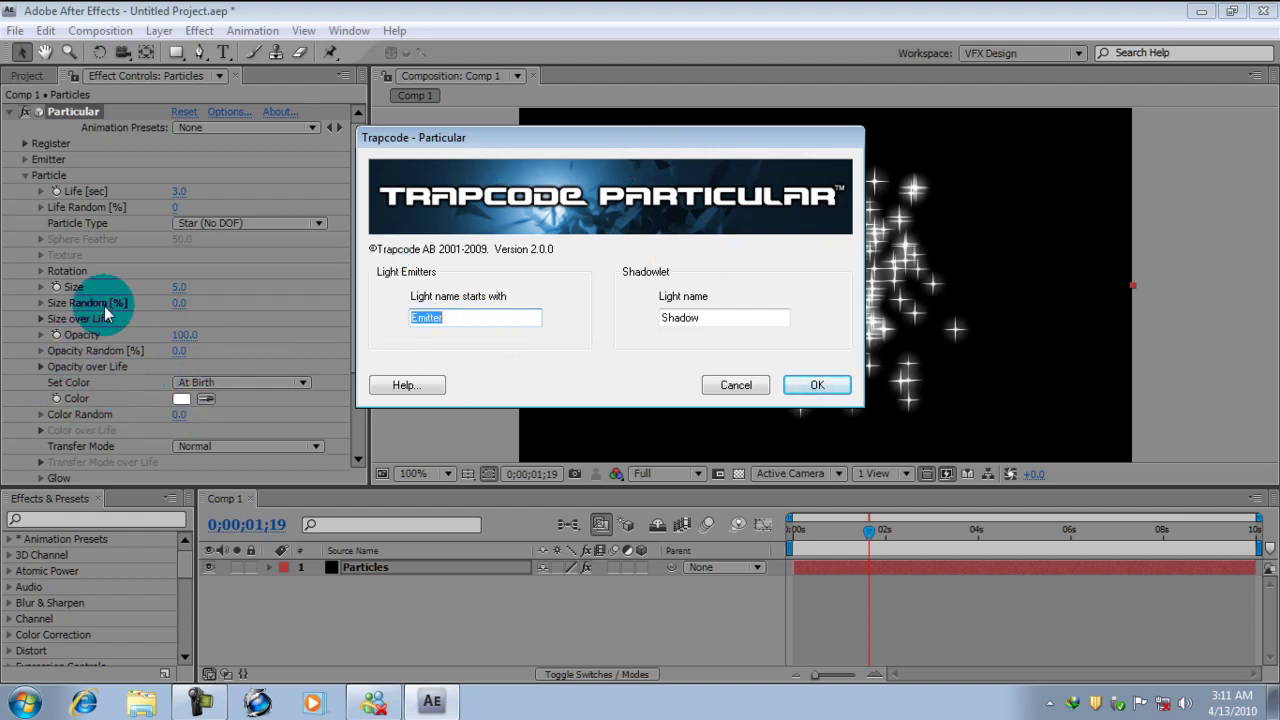
{"action": "left_click", "coordinate": [734, 384]}
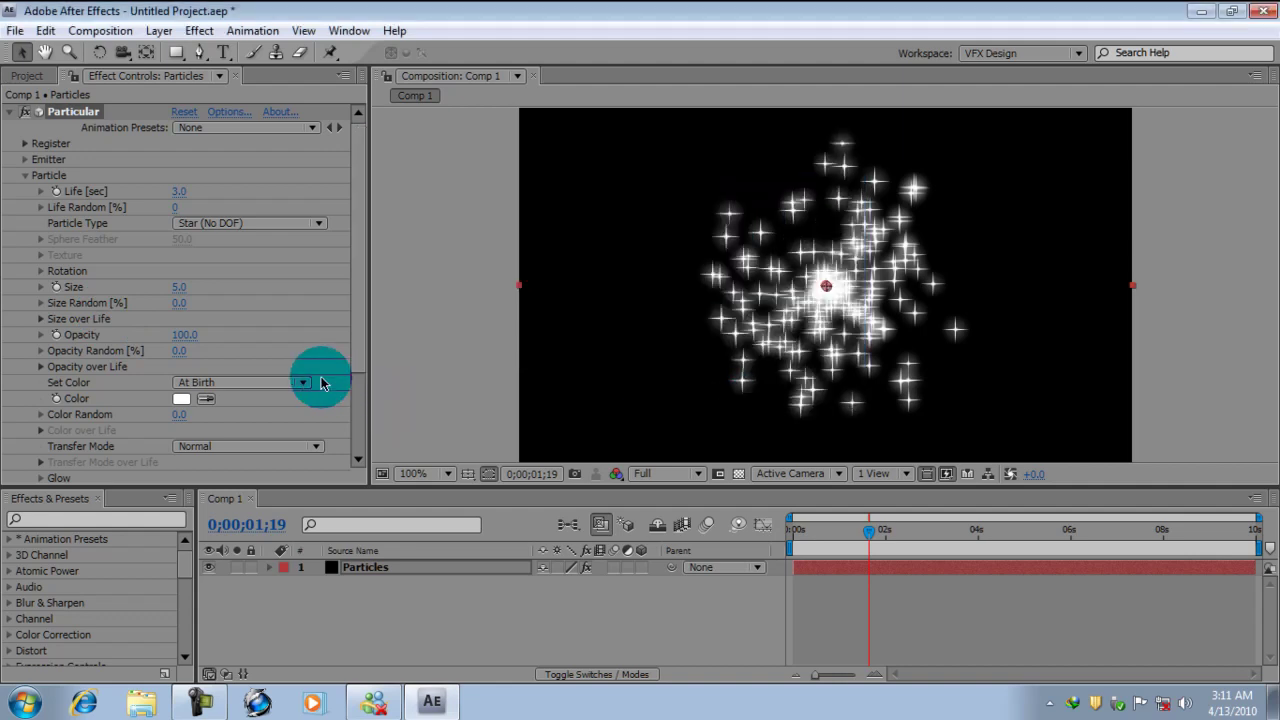
Expand the particle Rotation settings and widen the effect settings area so the parameter names are readable
{"action": "left_click", "coordinate": [41, 274]}
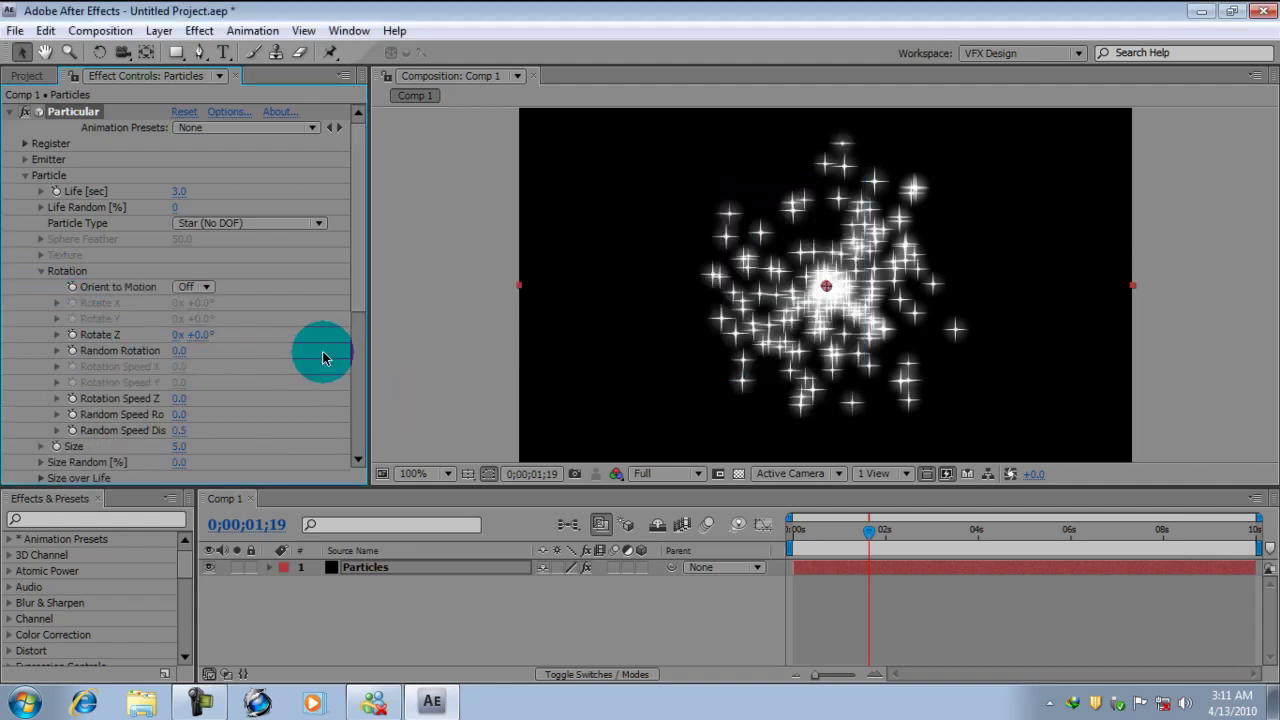
{"action": "left_click_drag", "start_coordinate": [368, 346], "coordinate": [434, 347]}
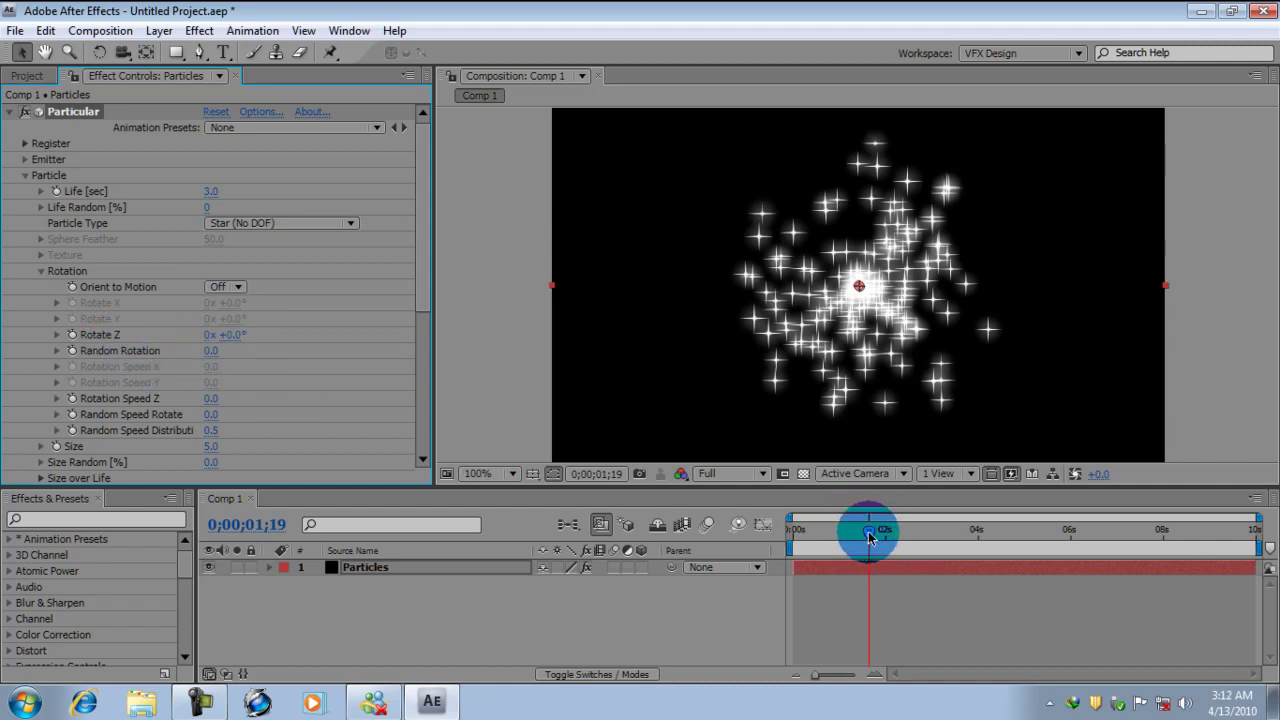
Animate the particles' Rotate Z from 0 at 0;00;00;00 to 2 full rotations at 0;00;02;00
{"action": "left_click_drag", "start_coordinate": [869, 537], "coordinate": [765, 540]}
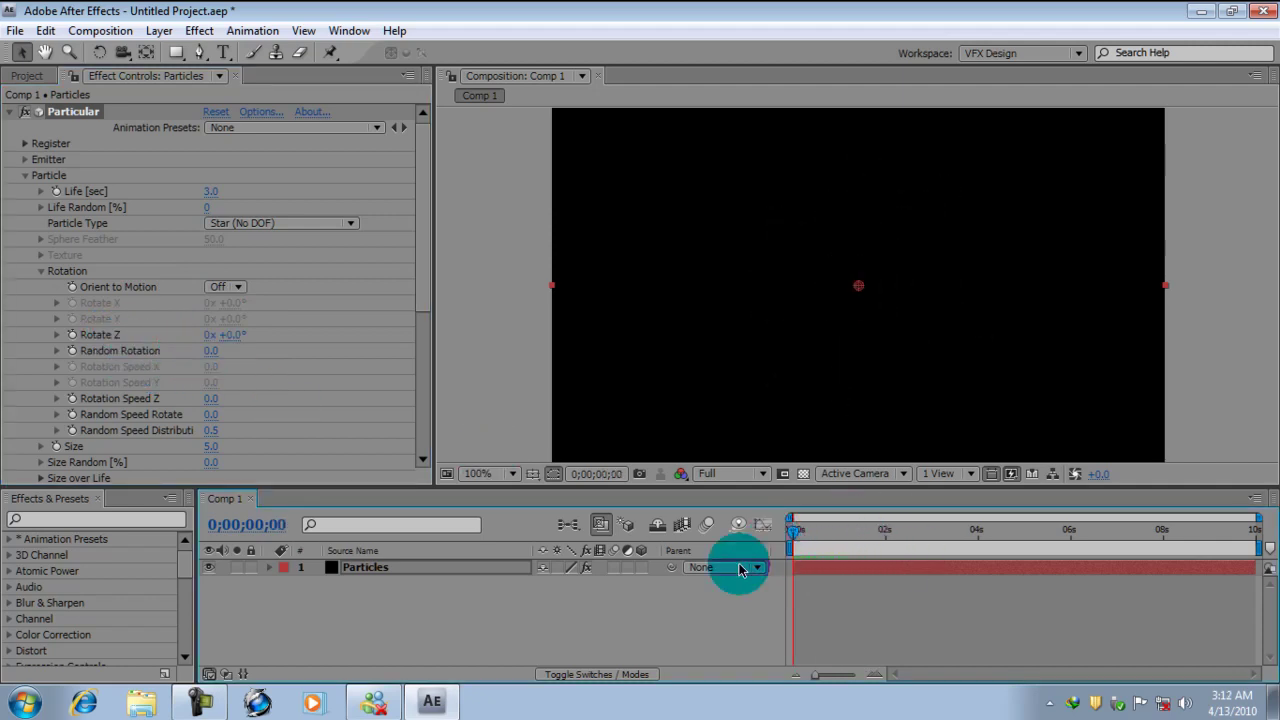
{"action": "left_click", "coordinate": [72, 336]}
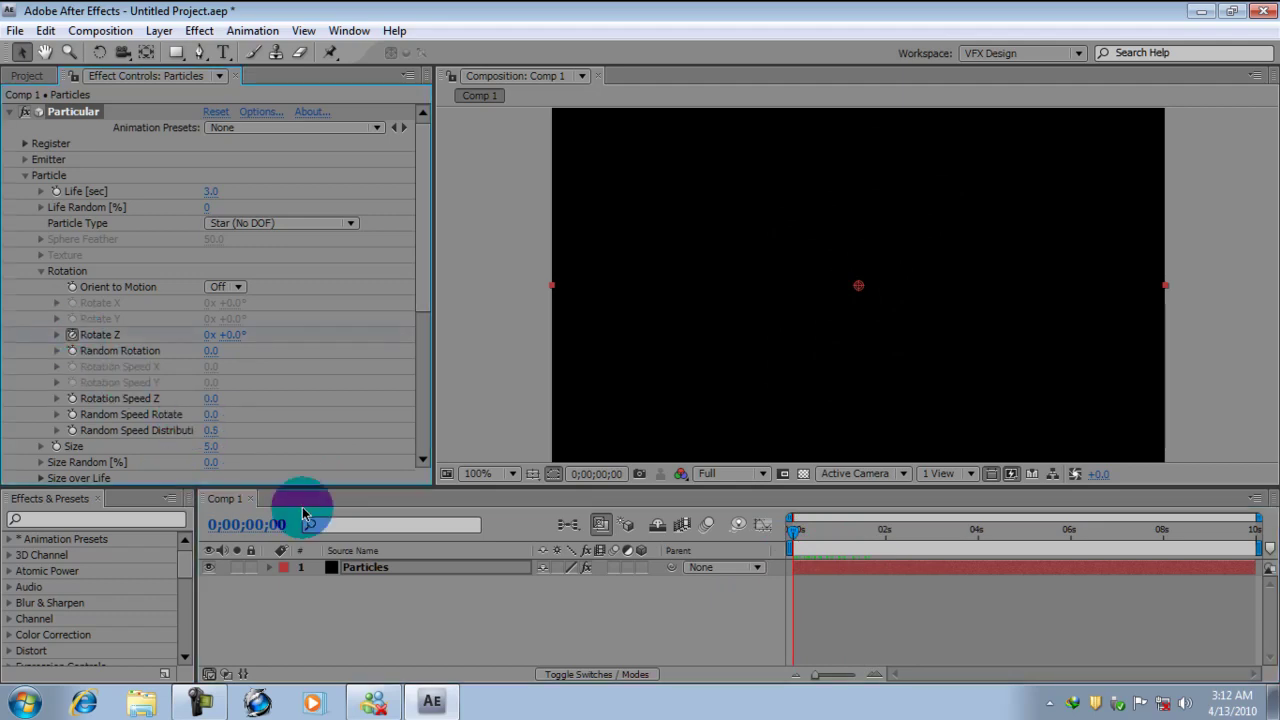
{"action": "left_click", "coordinate": [887, 538]}
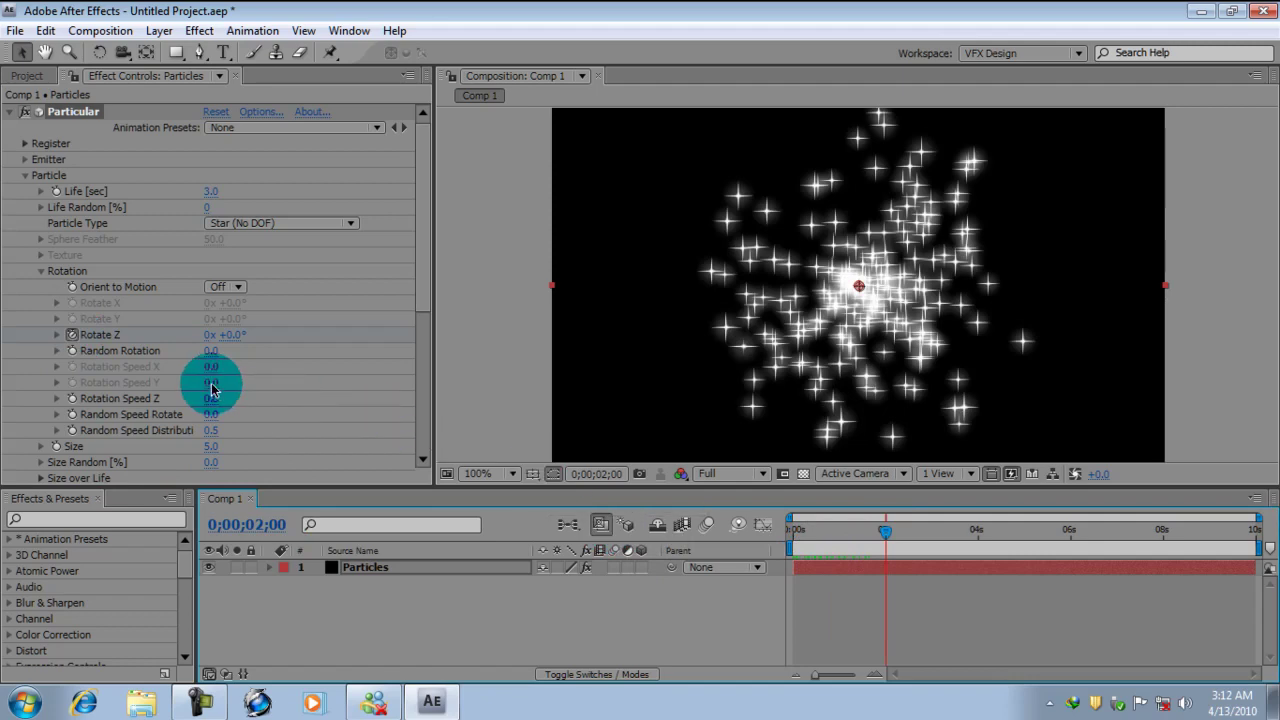
{"action": "left_click", "coordinate": [209, 335]}
{"action": "type", "text": "2"}
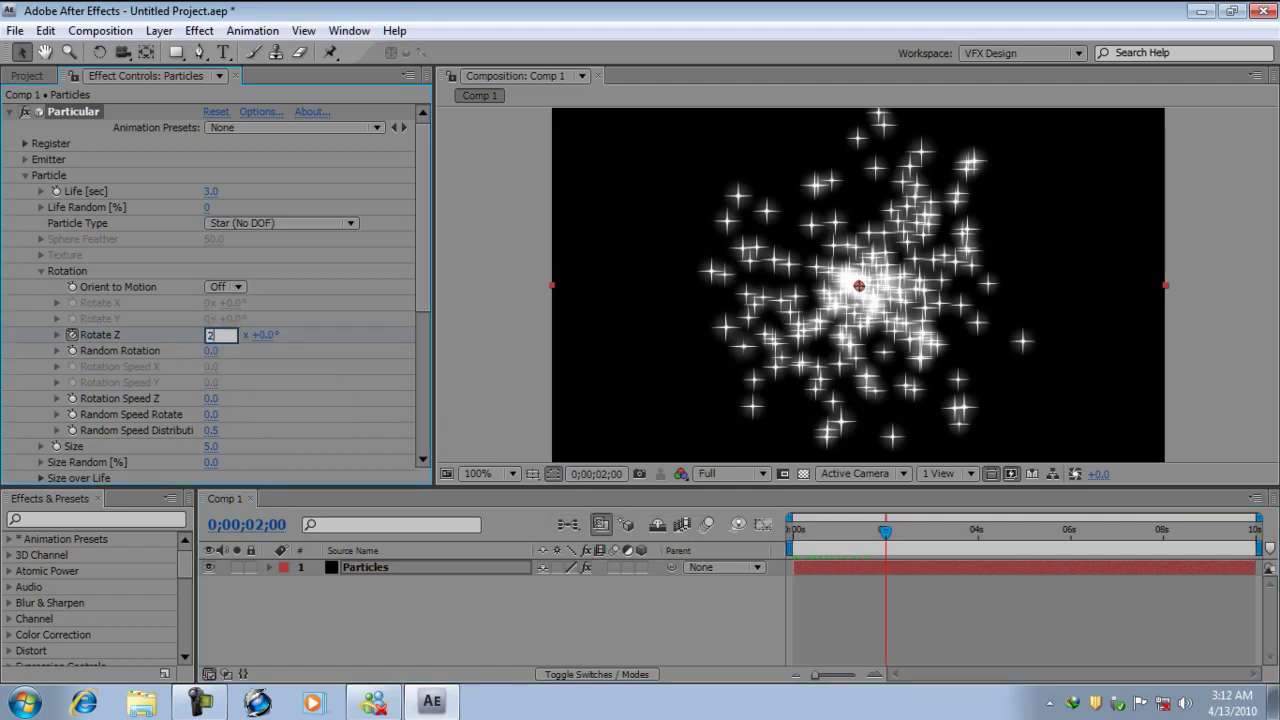
{"action": "key", "text": "Return"}
Preview the rotating star particles from the start and scrub through the first 20 frames to examine the spin
{"action": "left_click_drag", "start_coordinate": [886, 534], "coordinate": [788, 542]}
{"action": "key", "text": "KP_0"}
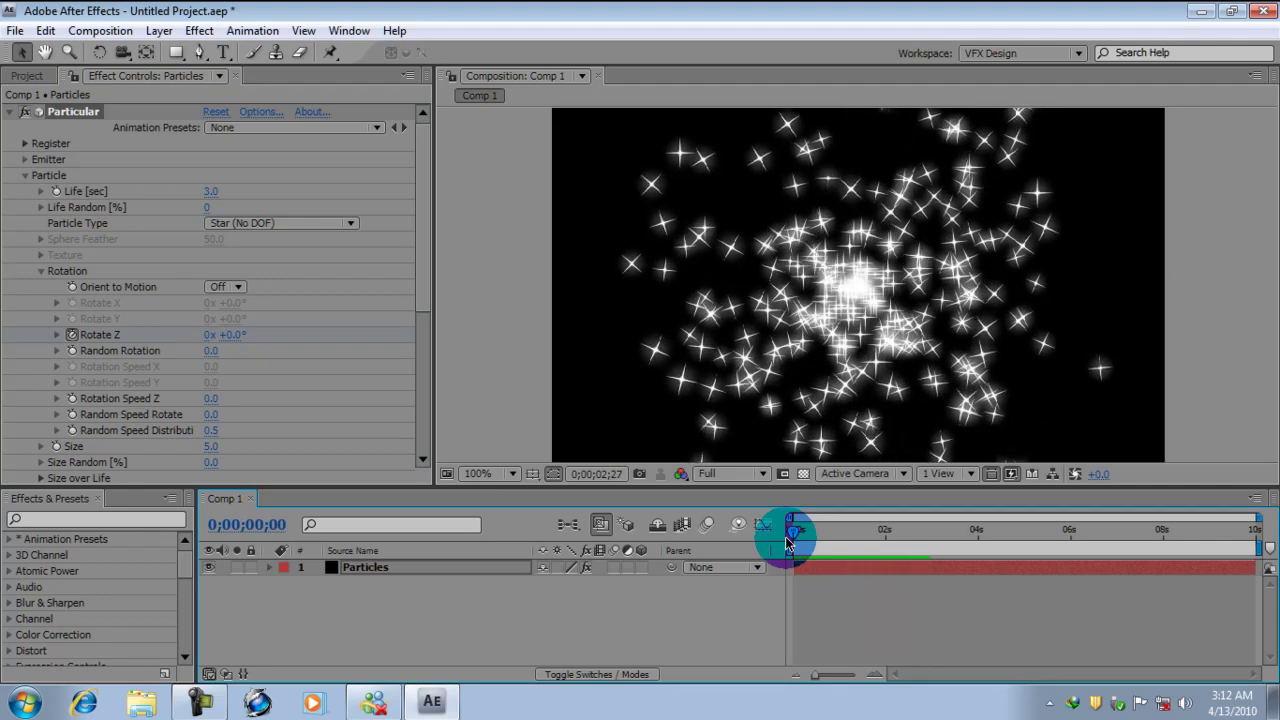
{"action": "key", "text": "space"}
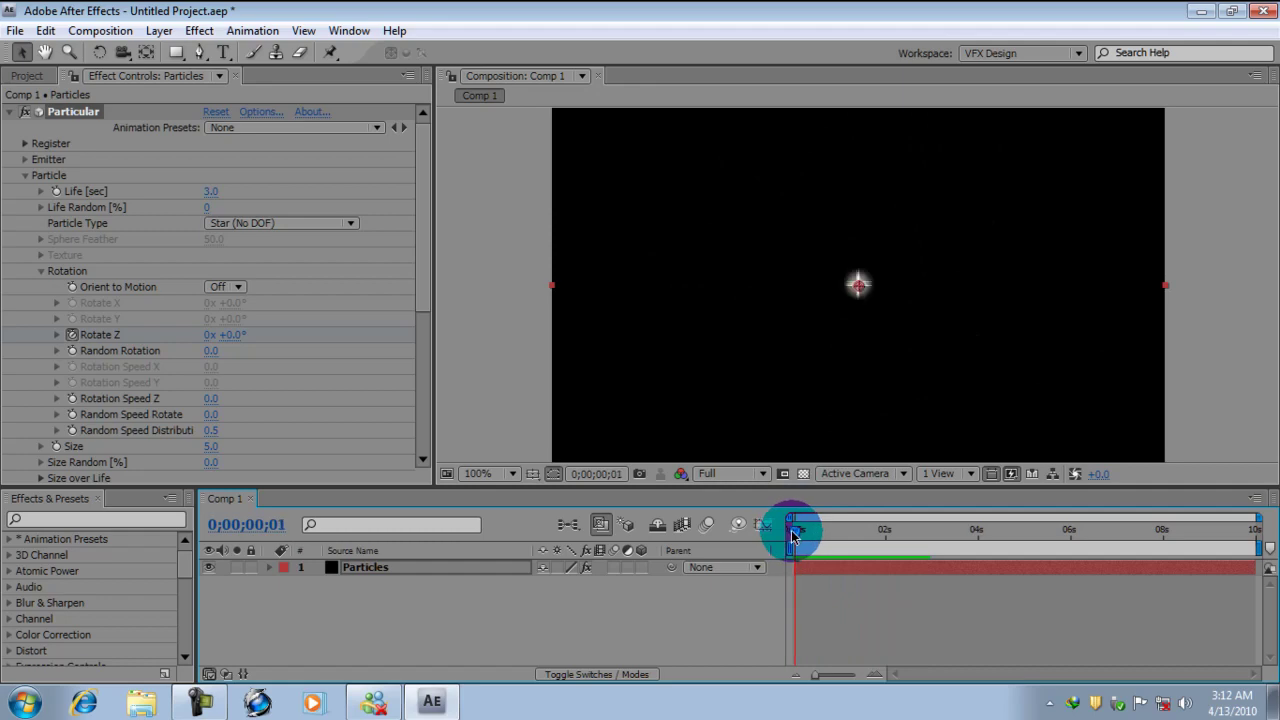
{"action": "mouse_move", "coordinate": [792, 537]}
{"action": "left_mouse_down"}
{"action": "mouse_move", "coordinate": [811, 535]}
{"action": "mouse_move", "coordinate": [800, 541]}
{"action": "left_mouse_up"}
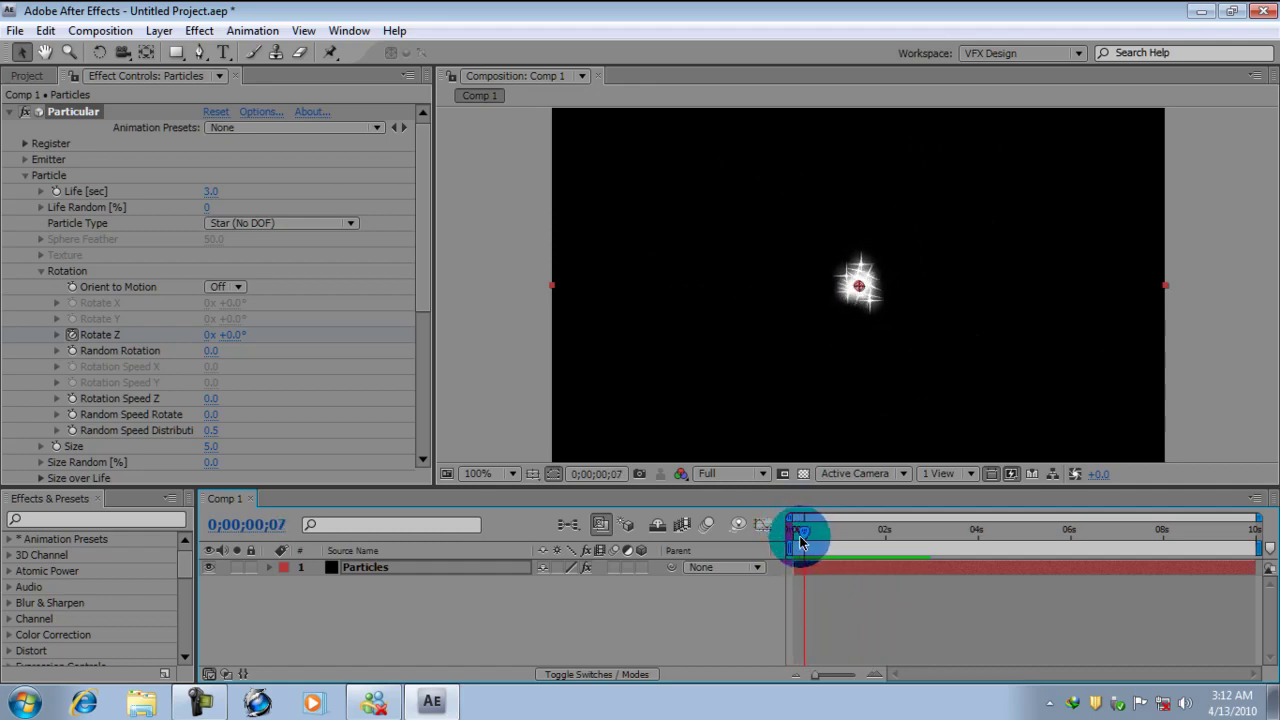
{"action": "mouse_move", "coordinate": [806, 541]}
{"action": "left_mouse_down"}
{"action": "mouse_move", "coordinate": [838, 540]}
{"action": "mouse_move", "coordinate": [803, 540]}
{"action": "mouse_move", "coordinate": [822, 535]}
{"action": "left_mouse_up"}
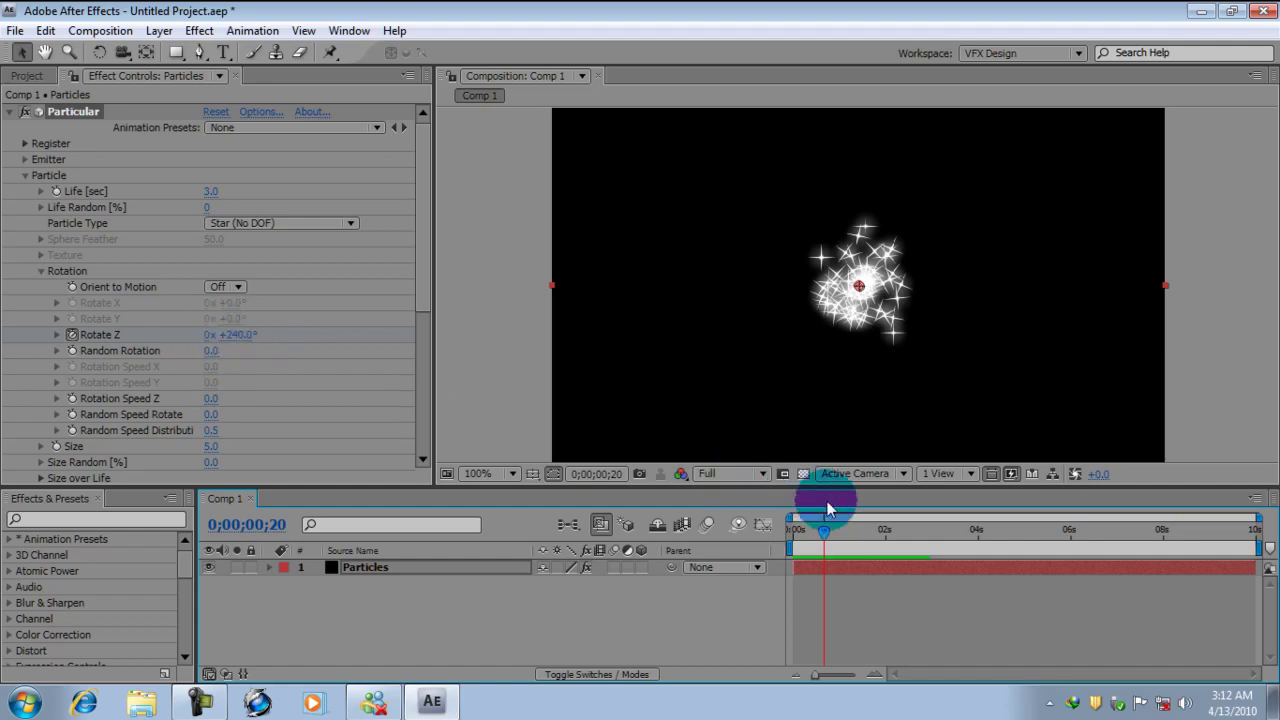
{"action": "left_click_drag", "start_coordinate": [823, 530], "coordinate": [799, 567]}
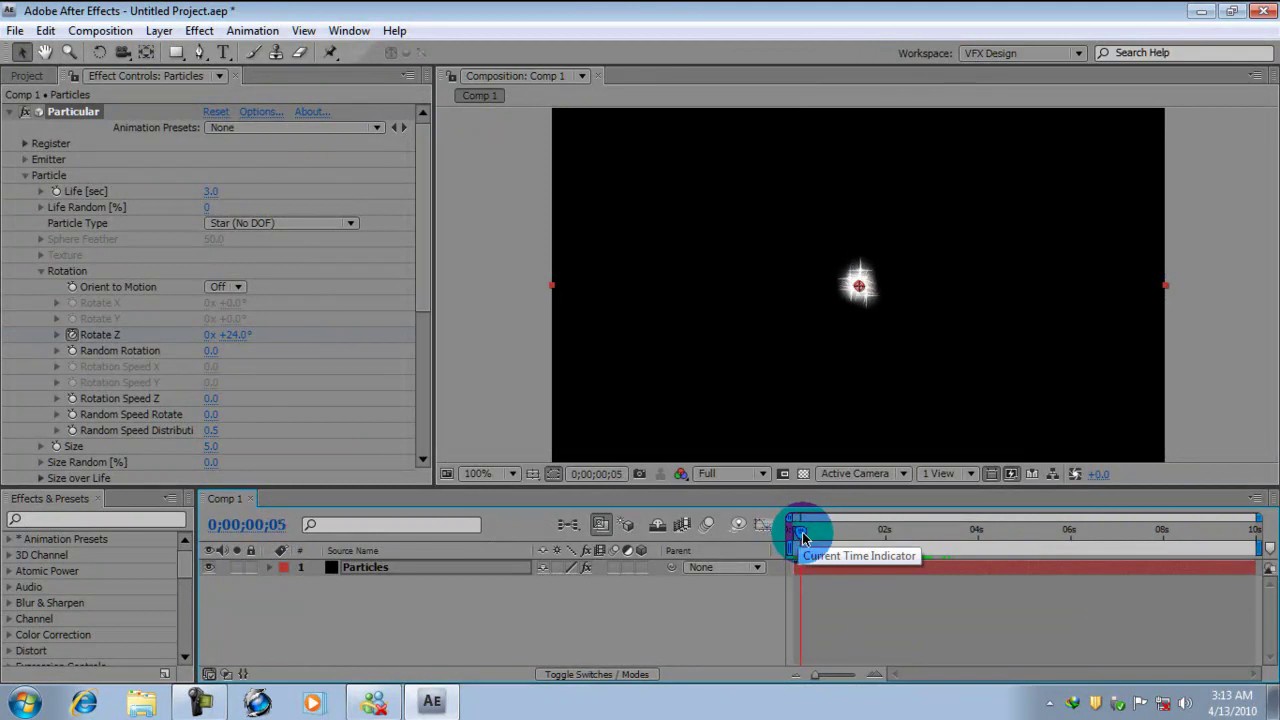
{"action": "mouse_move", "coordinate": [810, 538]}
{"action": "left_mouse_down"}
{"action": "mouse_move", "coordinate": [869, 538]}
{"action": "mouse_move", "coordinate": [787, 536]}
{"action": "mouse_move", "coordinate": [818, 536]}
{"action": "left_mouse_up"}
Remove the Rotate Z animation and set Rotate Z to 0°
{"action": "left_click", "coordinate": [119, 302]}
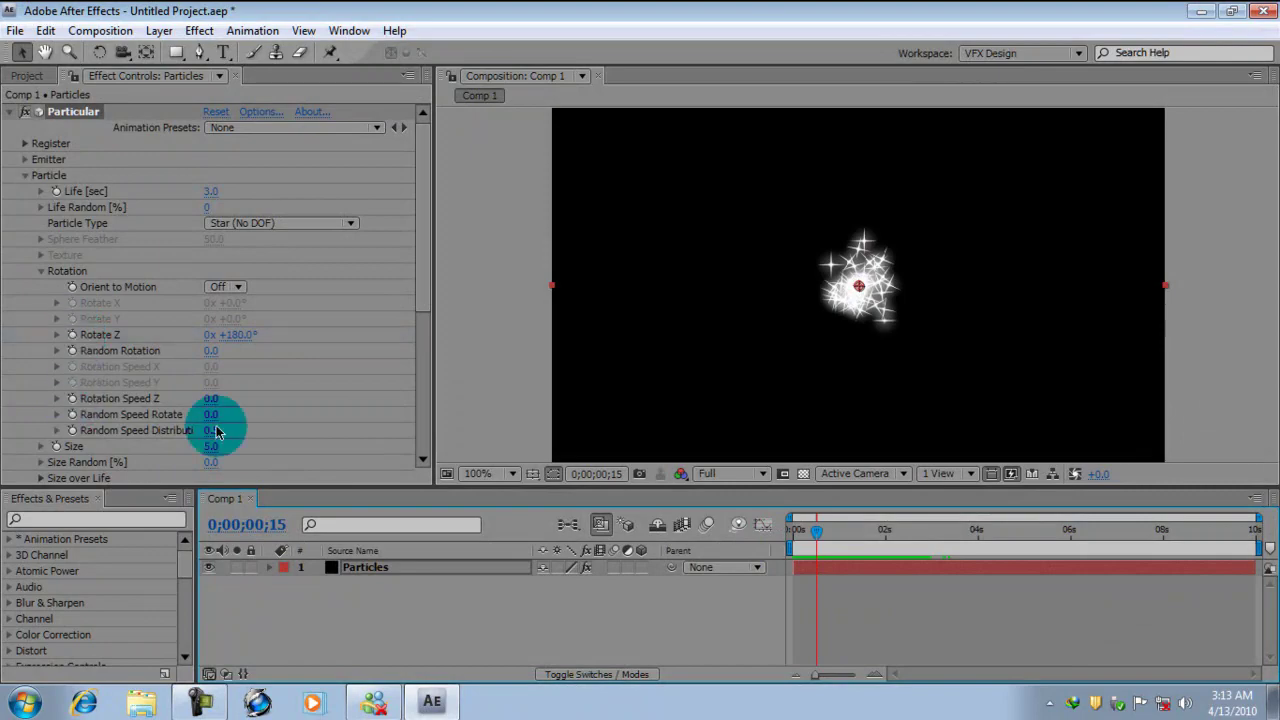
{"action": "left_click", "coordinate": [748, 517]}
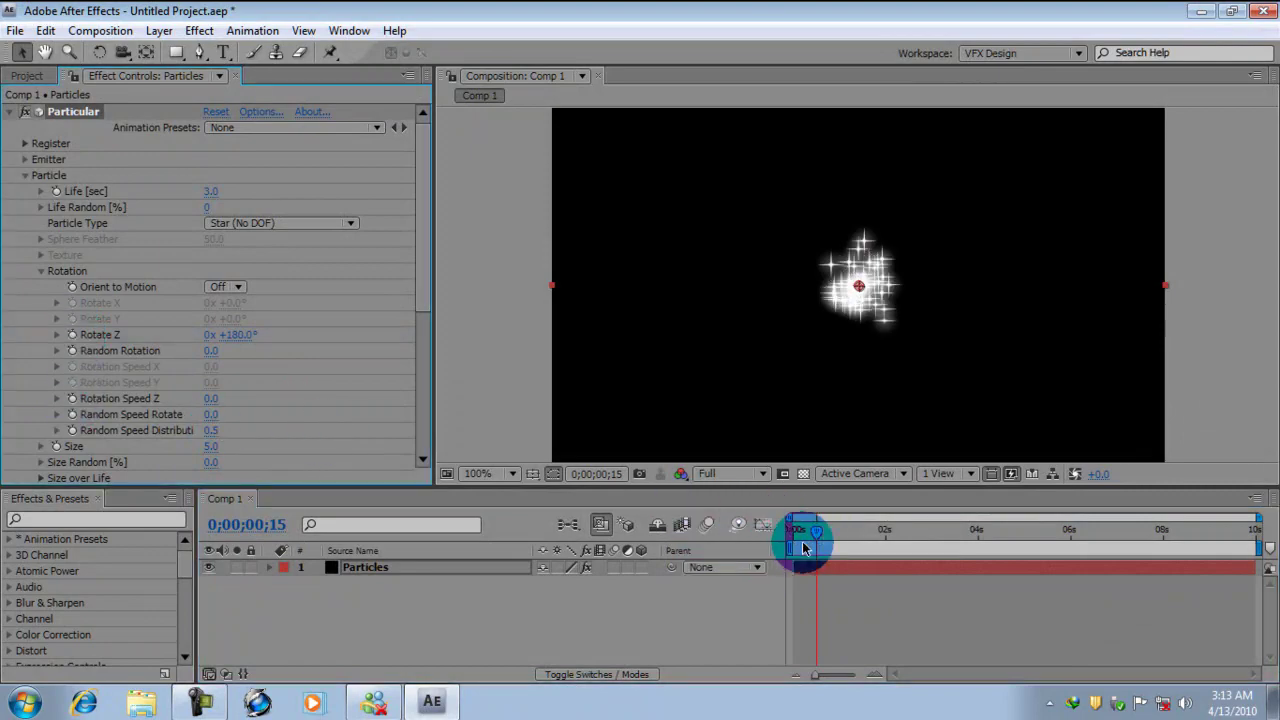
{"action": "left_click", "coordinate": [245, 336]}
{"action": "type", "text": "0"}
{"action": "key", "text": "Return"}
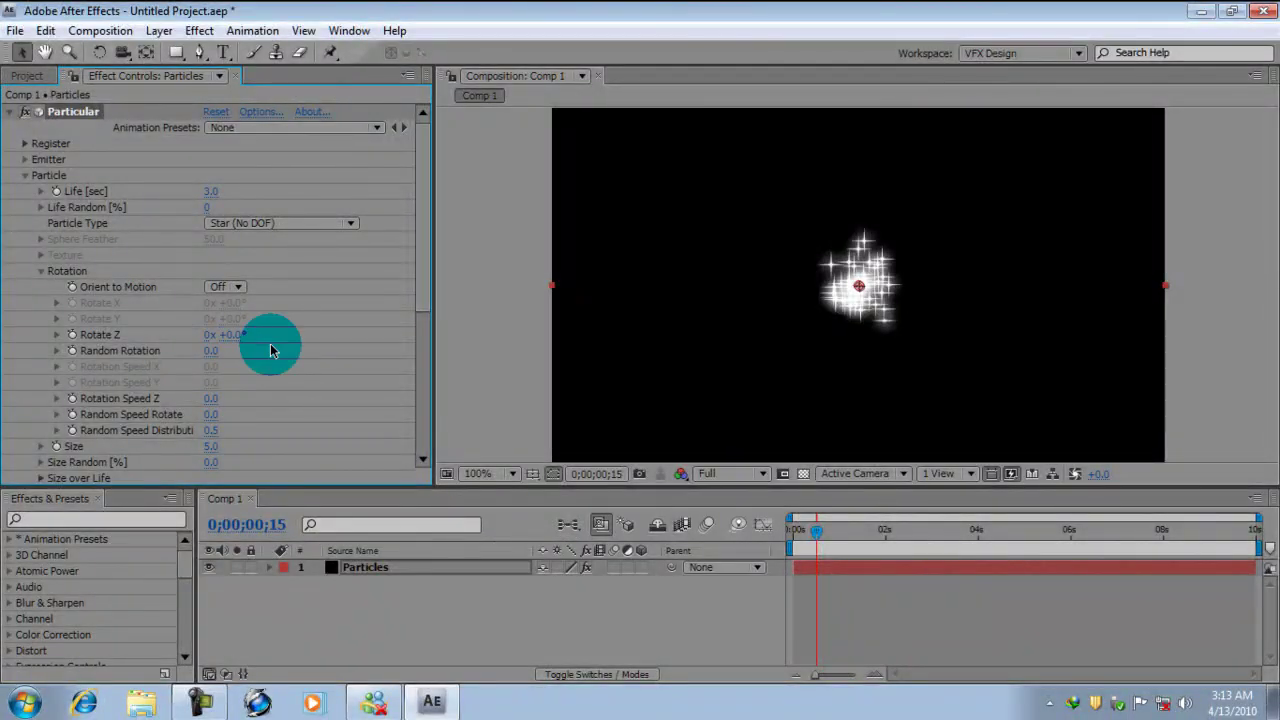
Try a Random Rotation of 1 on the star particles, checking frames up to 0;00;02;09, and return it to 0
{"action": "mouse_move", "coordinate": [817, 540]}
{"action": "left_mouse_down"}
{"action": "mouse_move", "coordinate": [794, 534]}
{"action": "mouse_move", "coordinate": [833, 534]}
{"action": "left_mouse_up"}
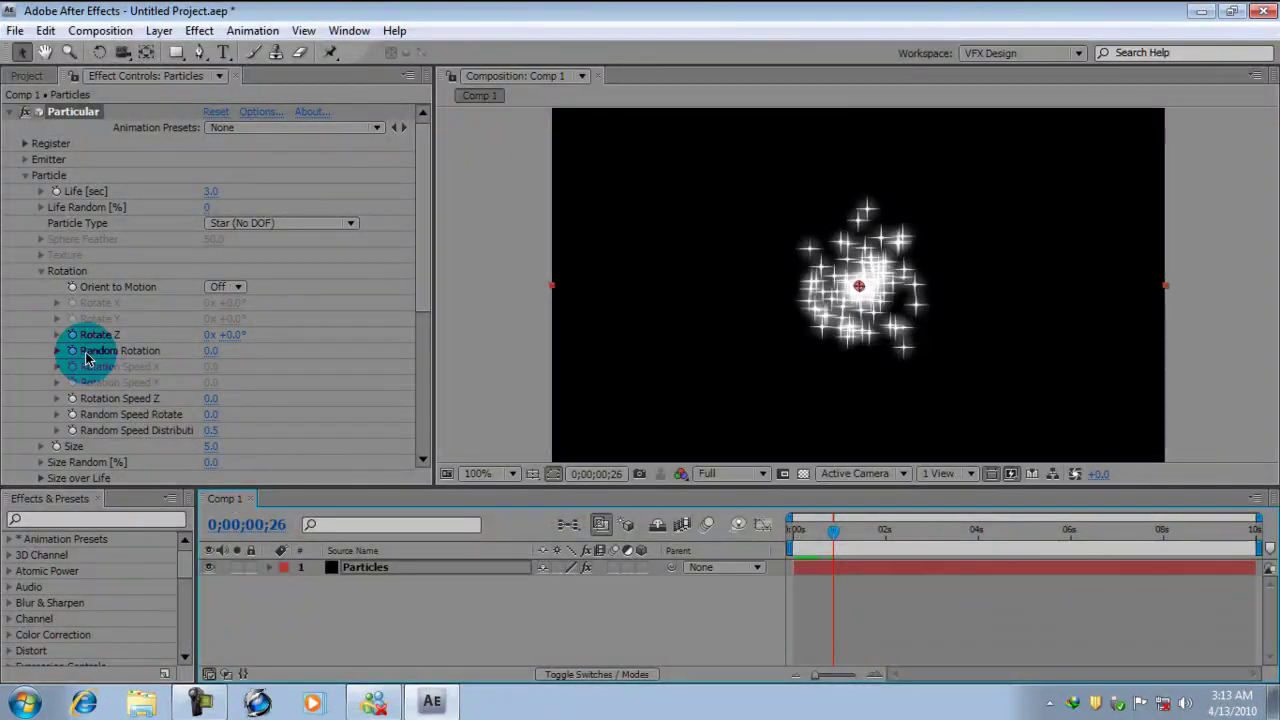
{"action": "left_click", "coordinate": [209, 354]}
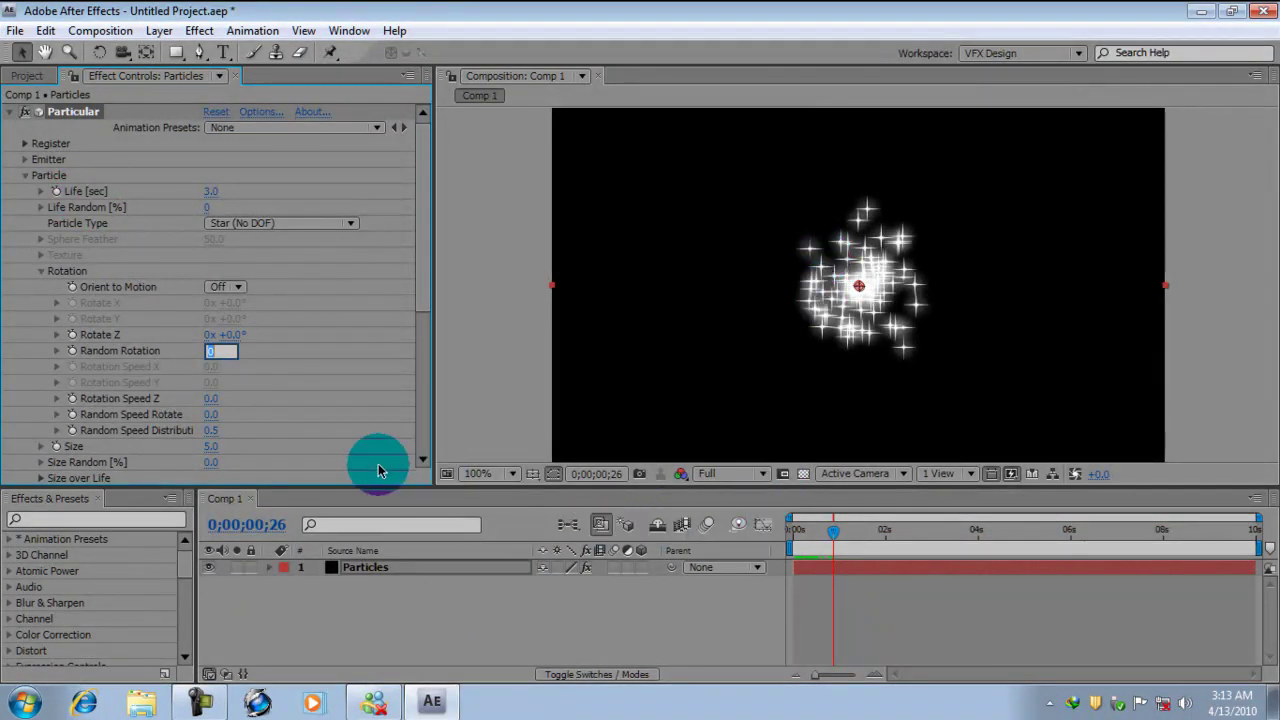
{"action": "type", "text": "1"}
{"action": "key", "text": "Return"}
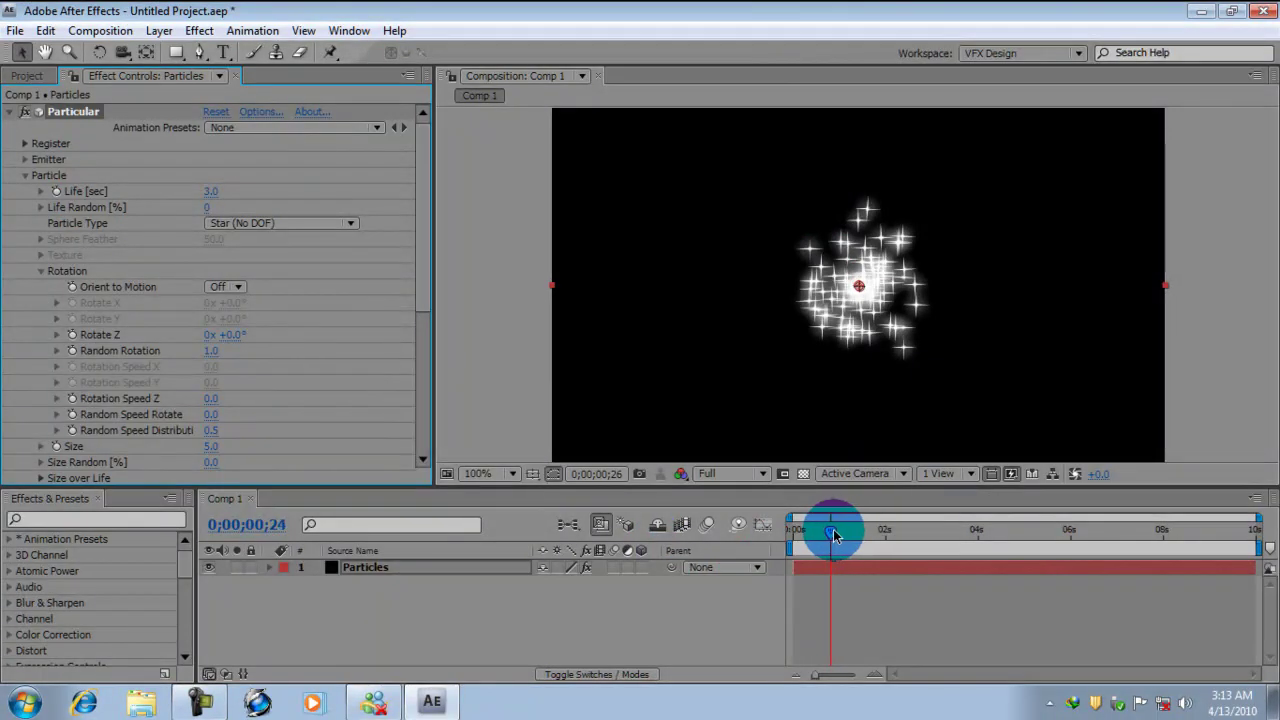
{"action": "left_click_drag", "start_coordinate": [835, 535], "coordinate": [901, 553]}
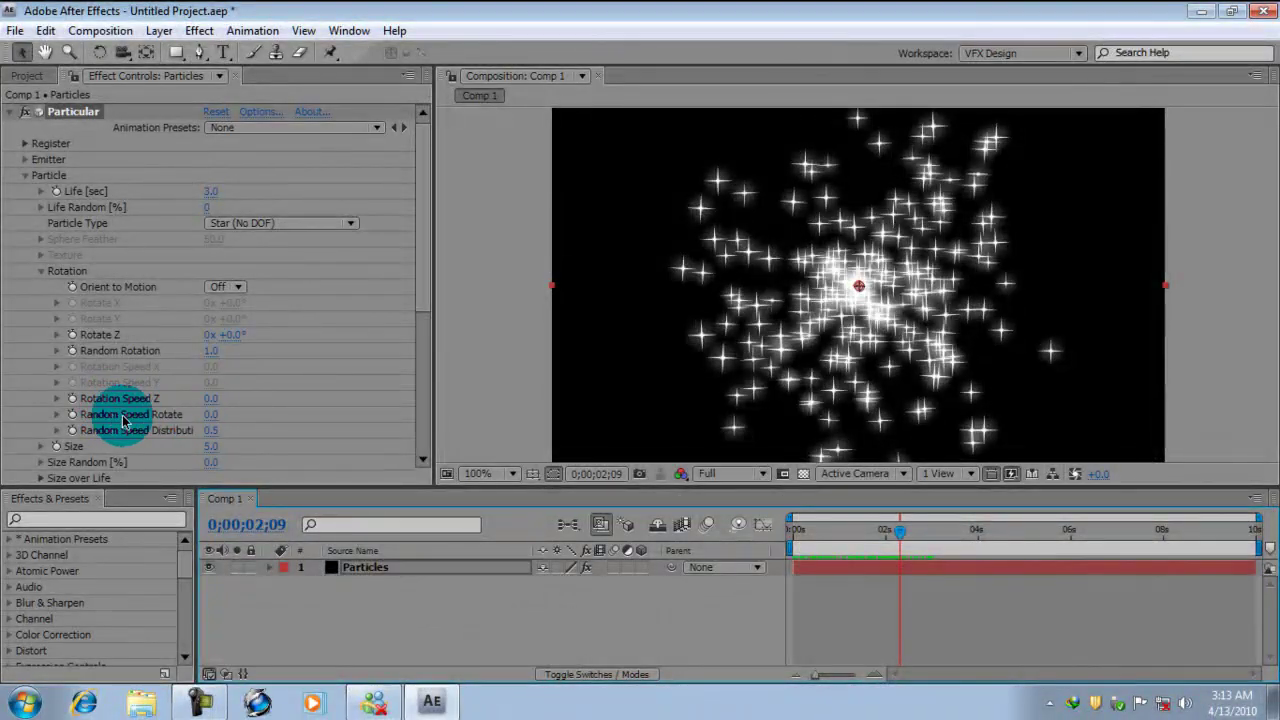
{"action": "left_click", "coordinate": [210, 351]}
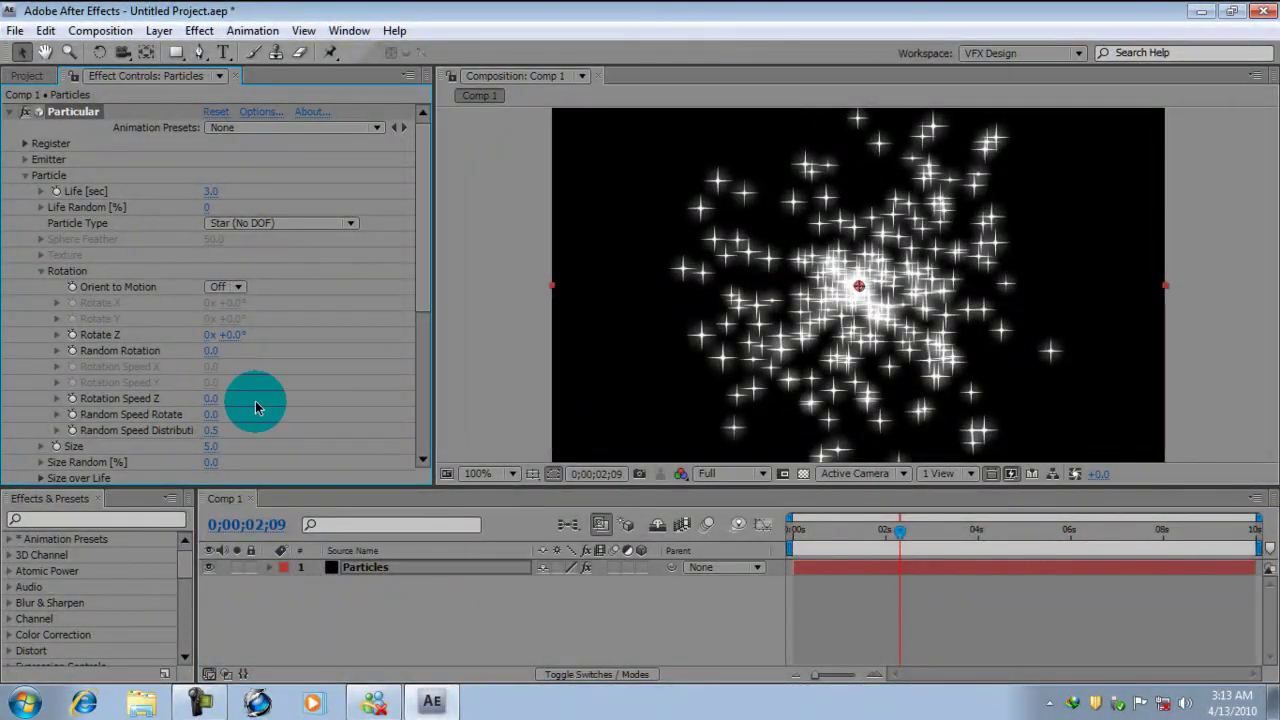
Set Random Speed Rotate to 1 and scrub the timeline to 0;00;01;20 to examine how the stars spin
{"action": "left_click", "coordinate": [212, 414]}
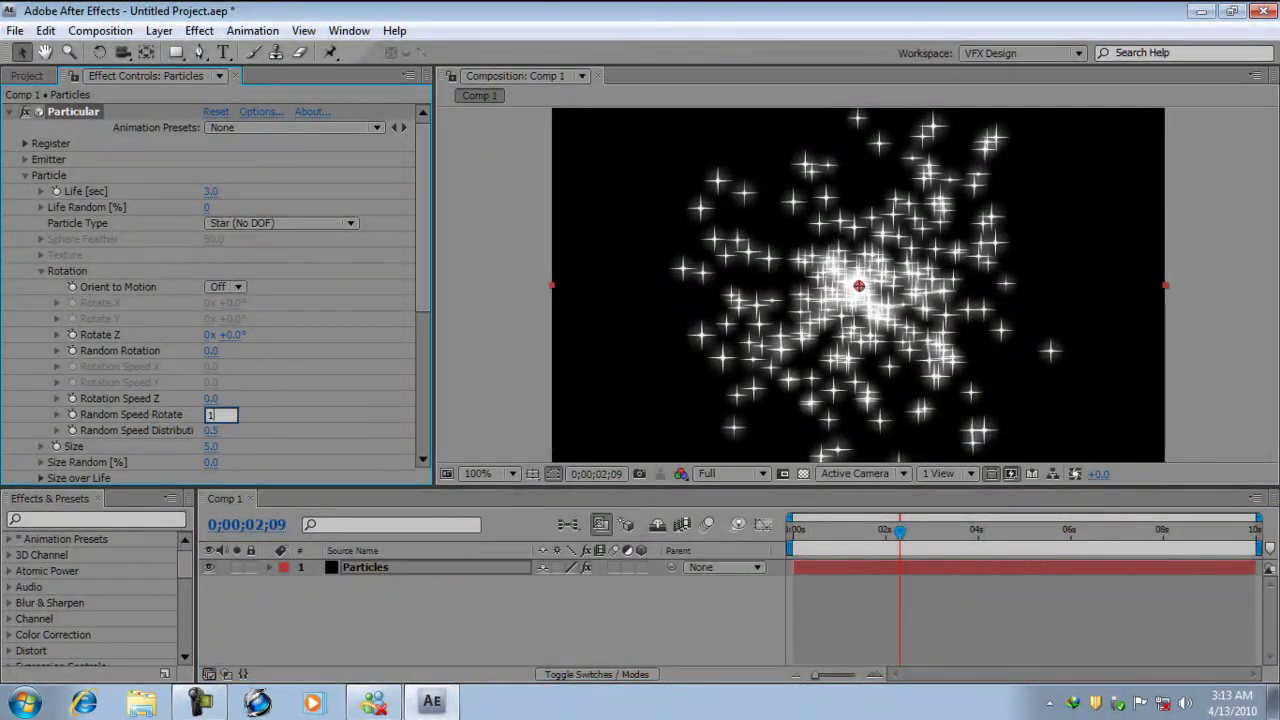
{"action": "left_click", "coordinate": [334, 433]}
{"action": "left_click_drag", "start_coordinate": [900, 531], "coordinate": [857, 523]}
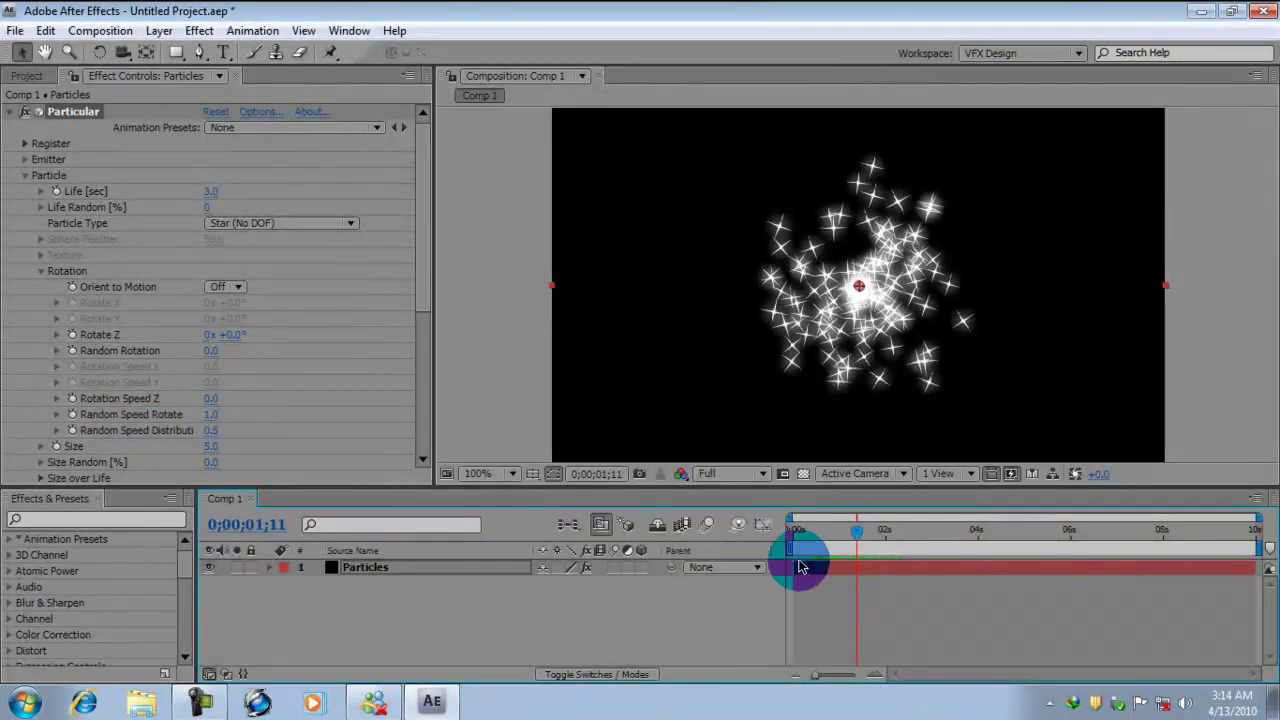
{"action": "left_click_drag", "start_coordinate": [855, 543], "coordinate": [870, 570]}
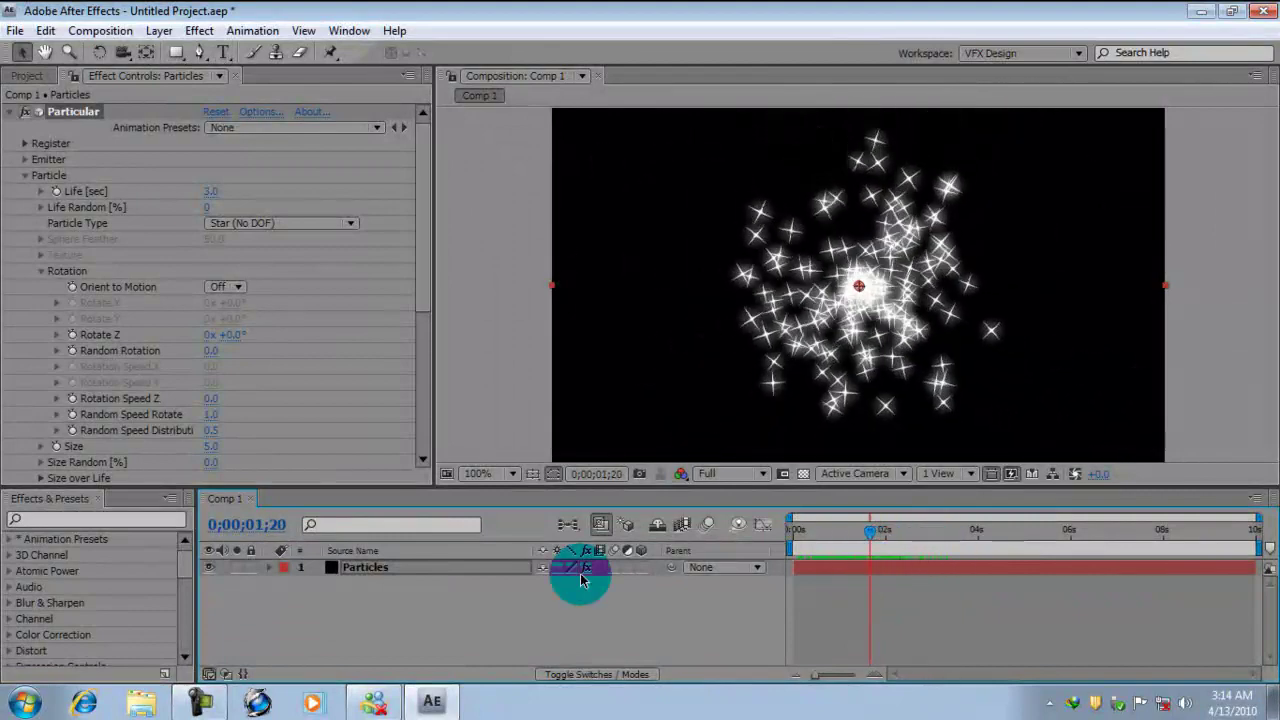
Set Random Speed Rotate to 3 and preview the particles from 0;00;00;00
{"action": "left_click", "coordinate": [210, 416]}
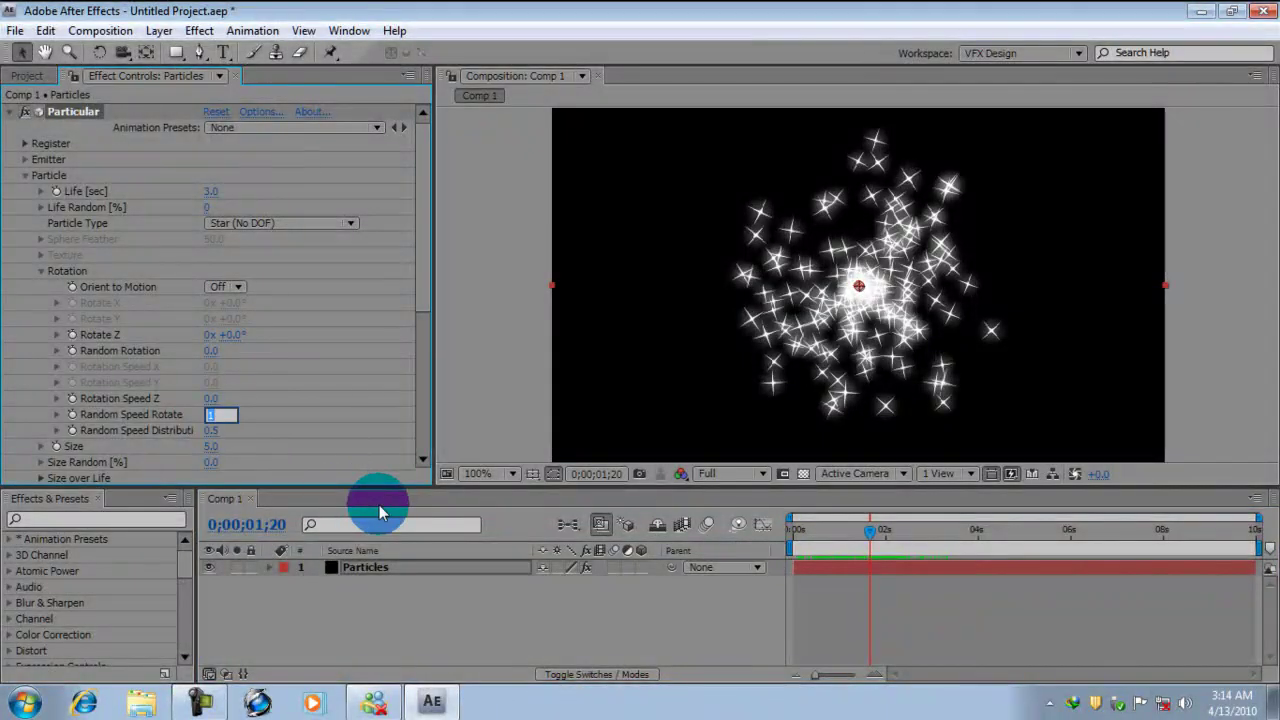
{"action": "type", "text": "3"}
{"action": "key", "text": "Return"}
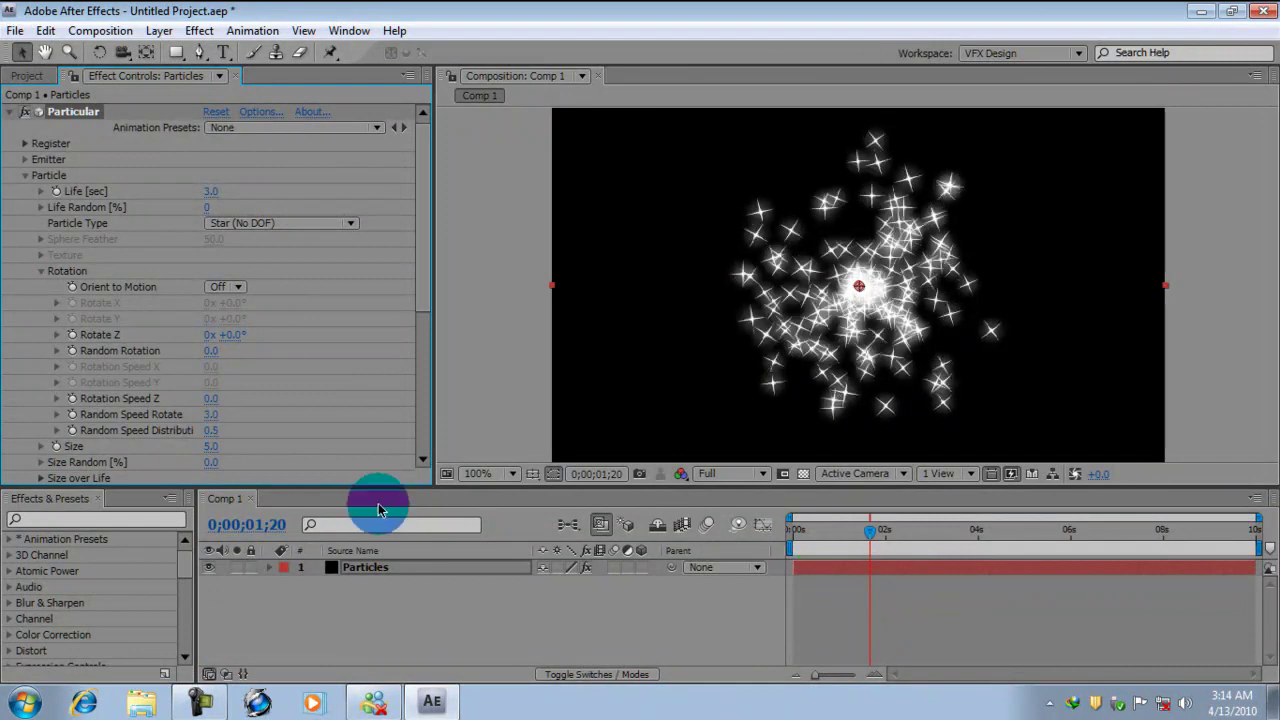
{"action": "left_click_drag", "start_coordinate": [885, 535], "coordinate": [763, 537]}
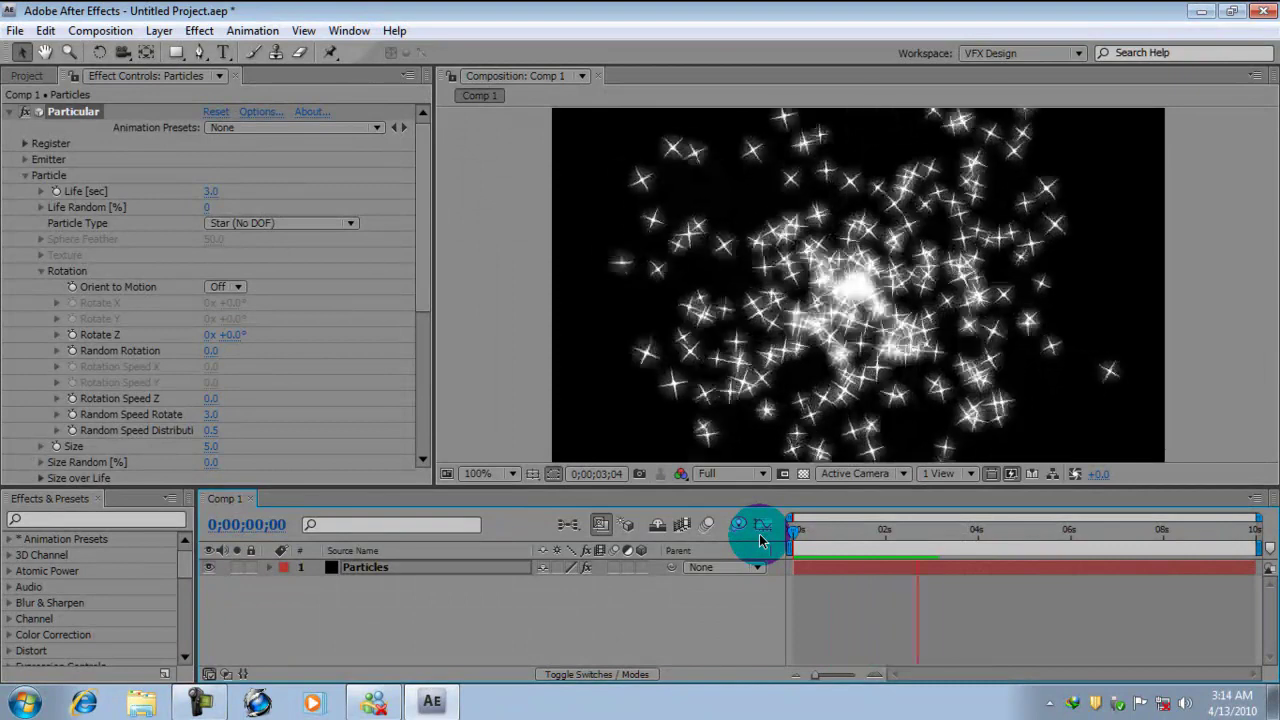
{"action": "key", "text": "space"}
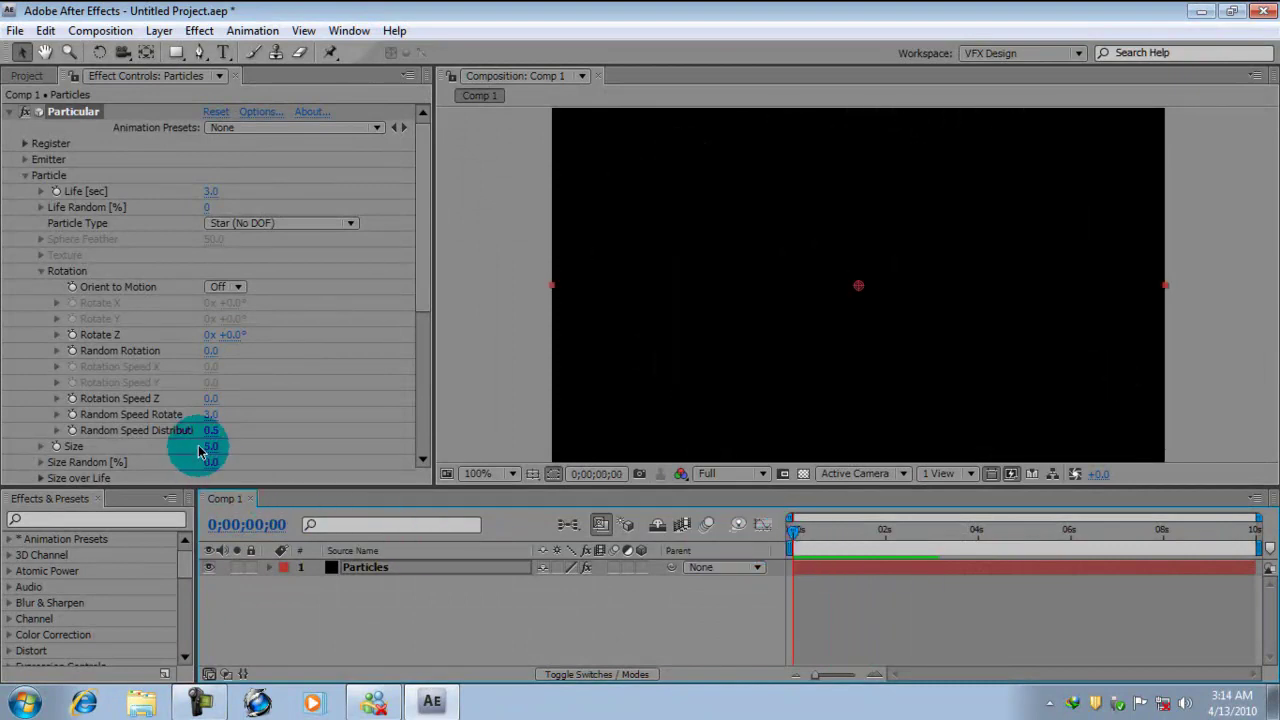
Set Random Speed Rotate to 0.5, preview the particles from the start and scrub to 0;00;01;14
{"action": "left_click", "coordinate": [212, 414]}
{"action": "type", "text": "."}
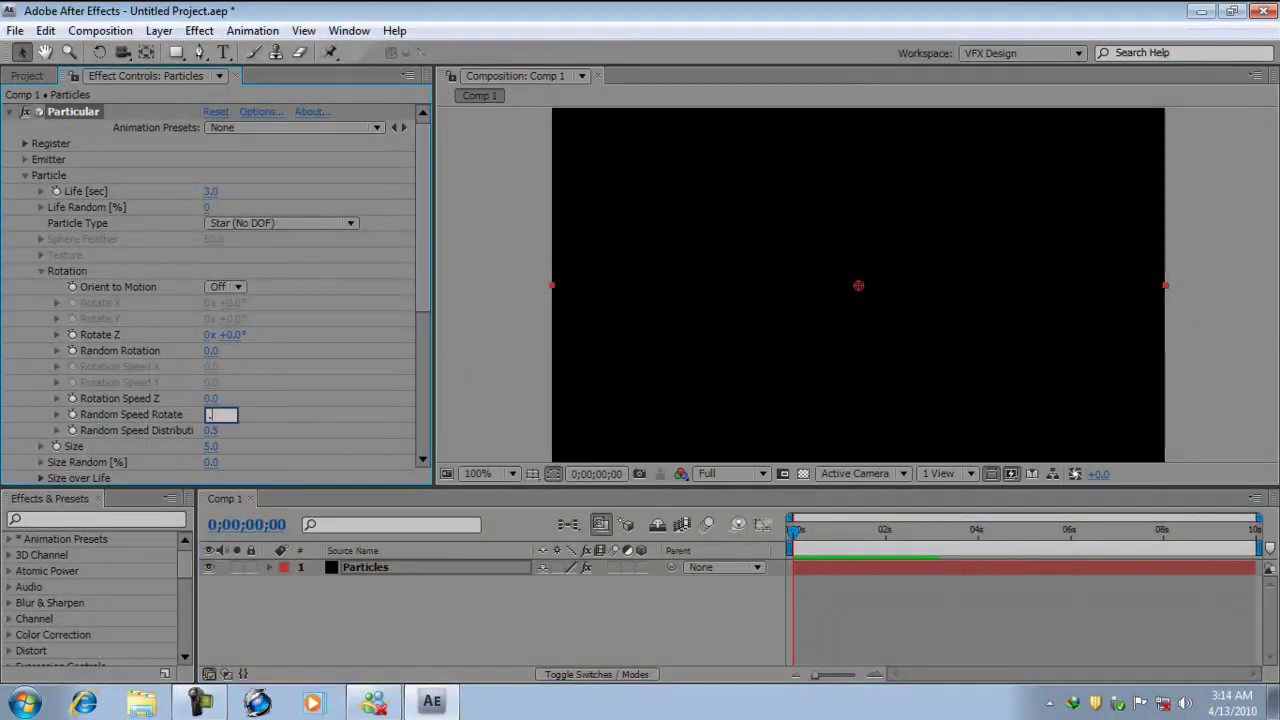
{"action": "type", "text": "5"}
{"action": "left_click", "coordinate": [244, 427]}
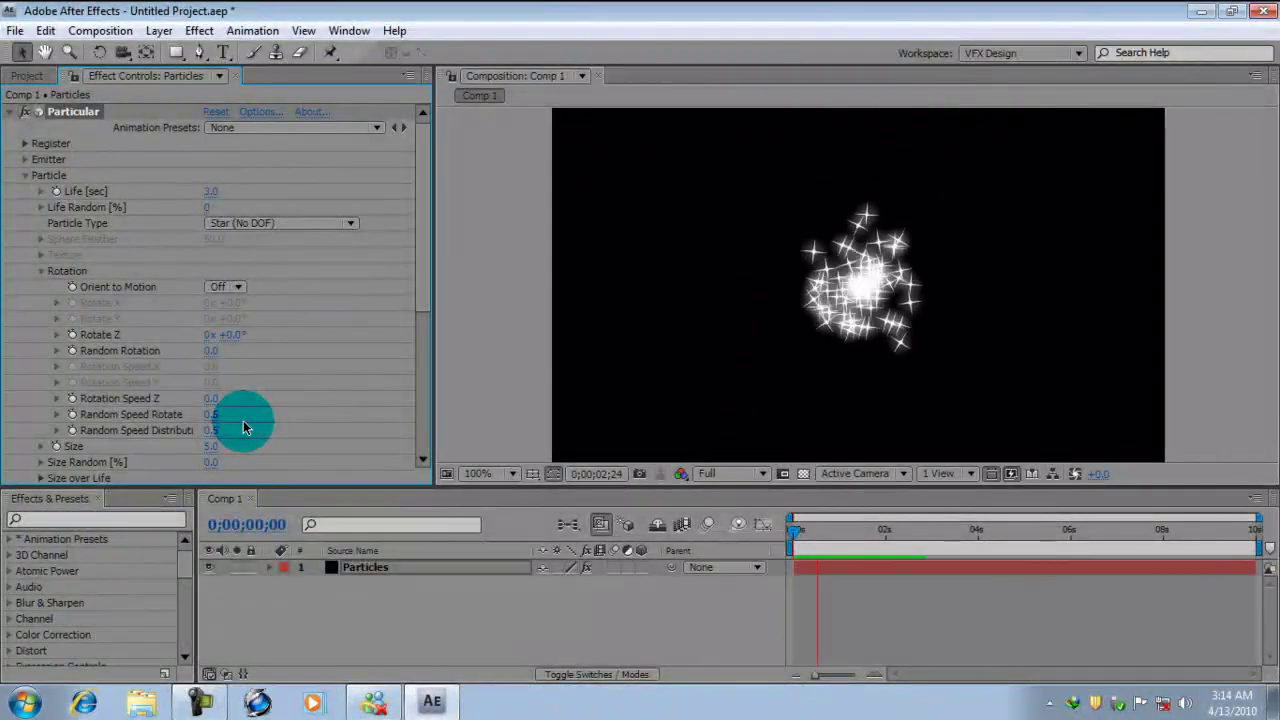
{"action": "key", "text": "space"}
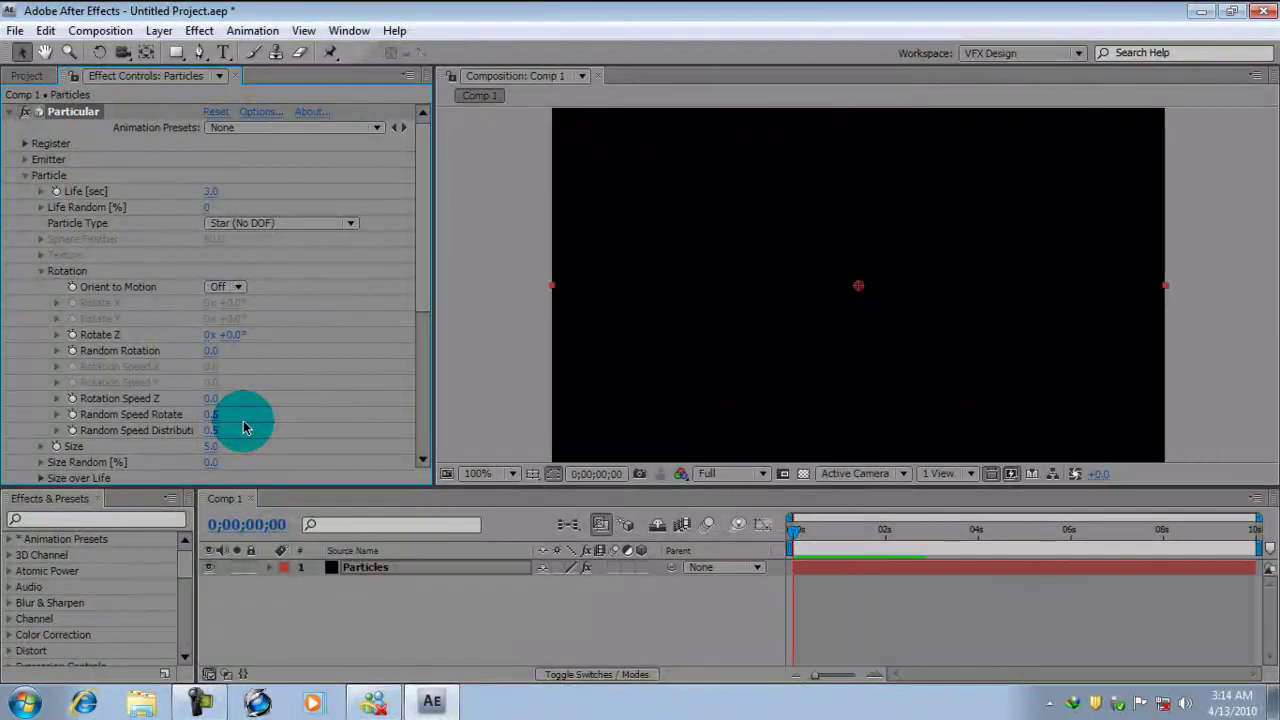
{"action": "left_click_drag", "start_coordinate": [794, 527], "coordinate": [860, 530]}
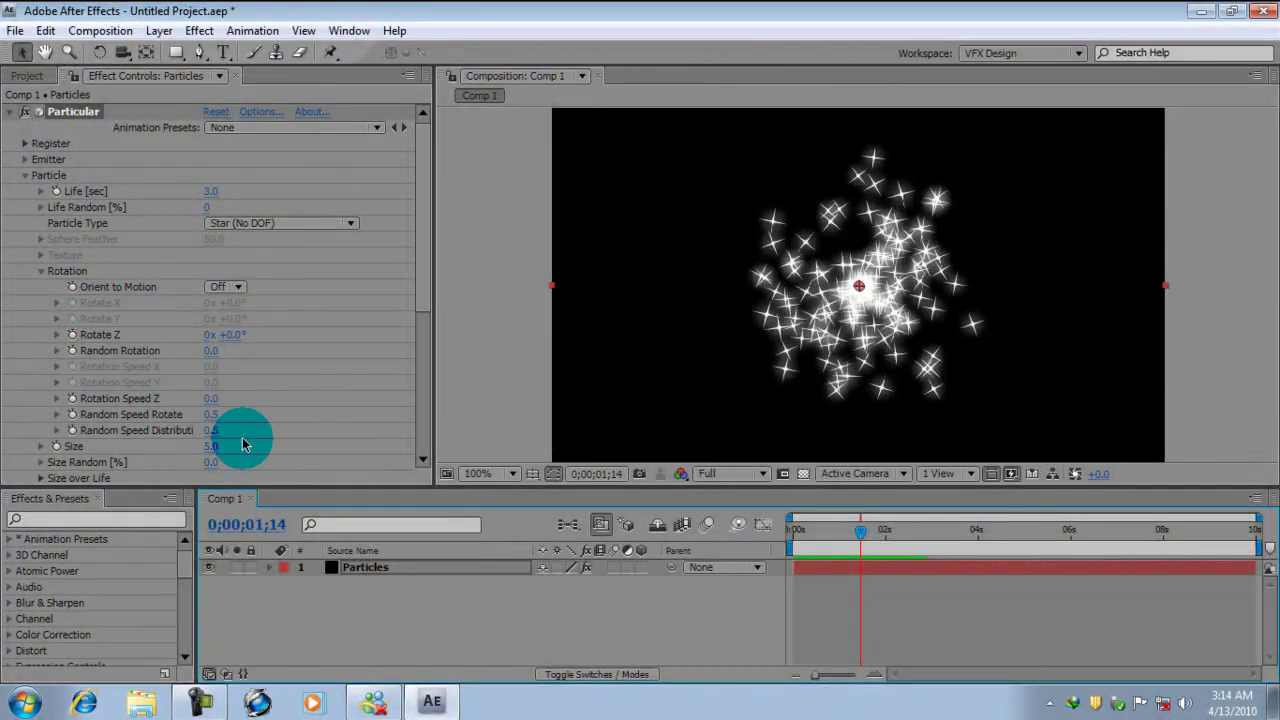
Reduce the particle Size to 3
{"action": "left_click_drag", "start_coordinate": [423, 272], "coordinate": [426, 323]}
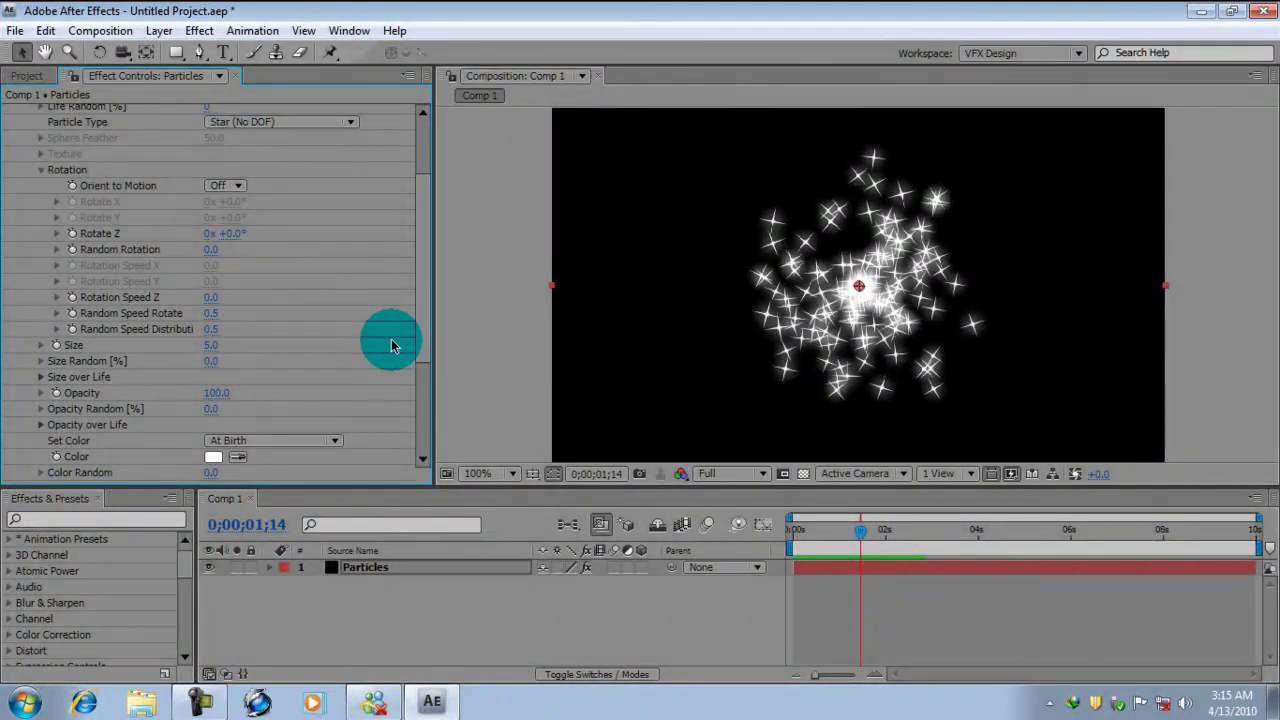
{"action": "scroll", "coordinate": [423, 334], "scroll_direction": "down", "scroll_amount": 3}
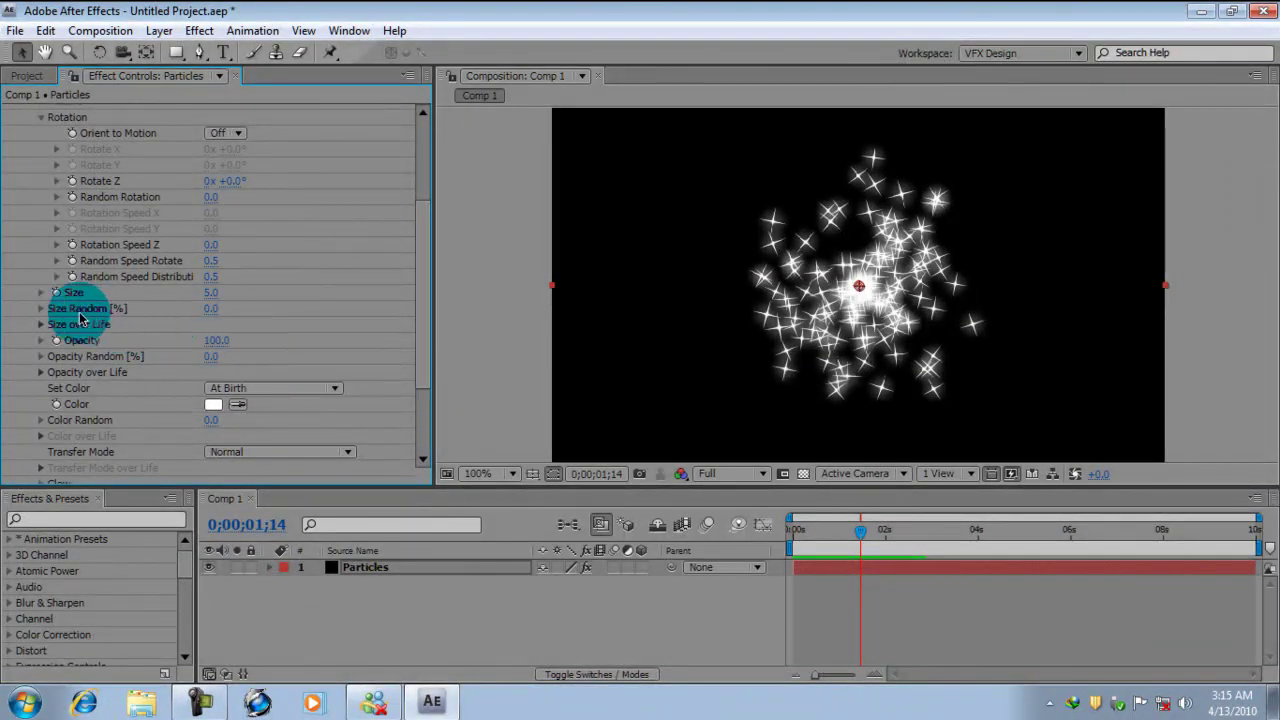
{"action": "mouse_move", "coordinate": [217, 296]}
{"action": "left_mouse_down"}
{"action": "mouse_move", "coordinate": [232, 298]}
{"action": "mouse_move", "coordinate": [205, 305]}
{"action": "left_mouse_up"}
{"action": "left_click", "coordinate": [212, 293]}
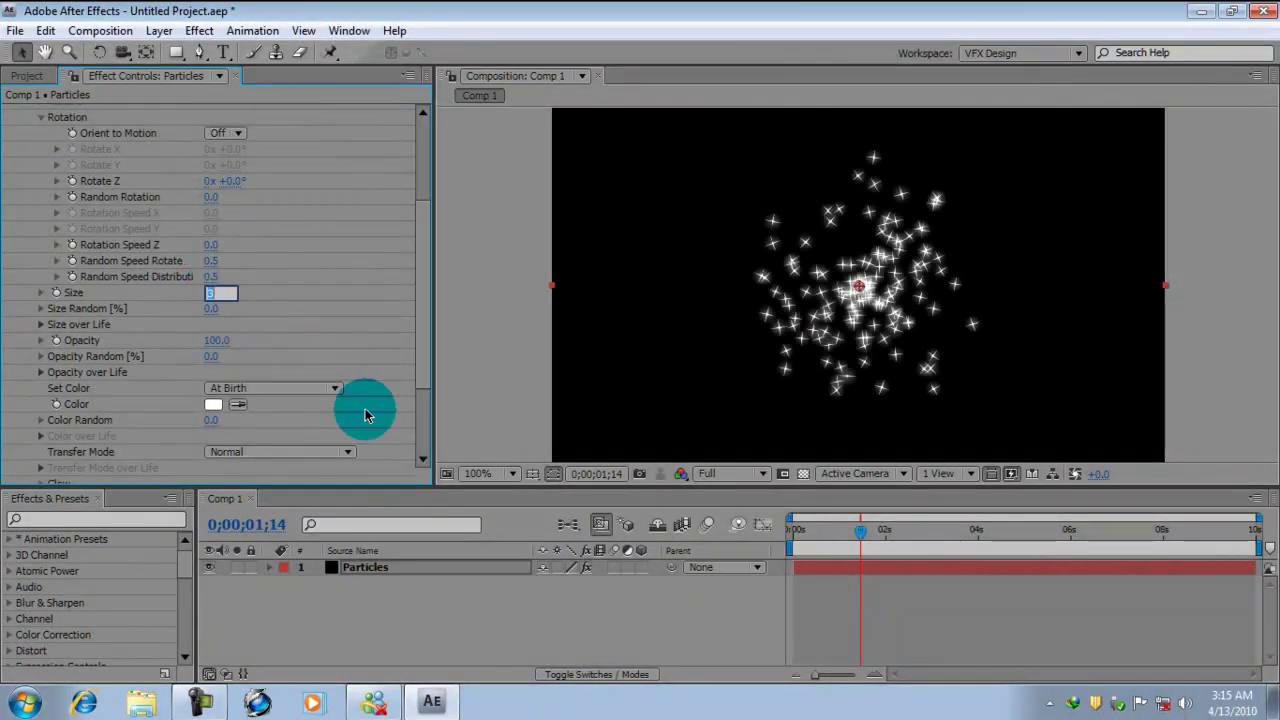
{"action": "left_click", "coordinate": [366, 415]}
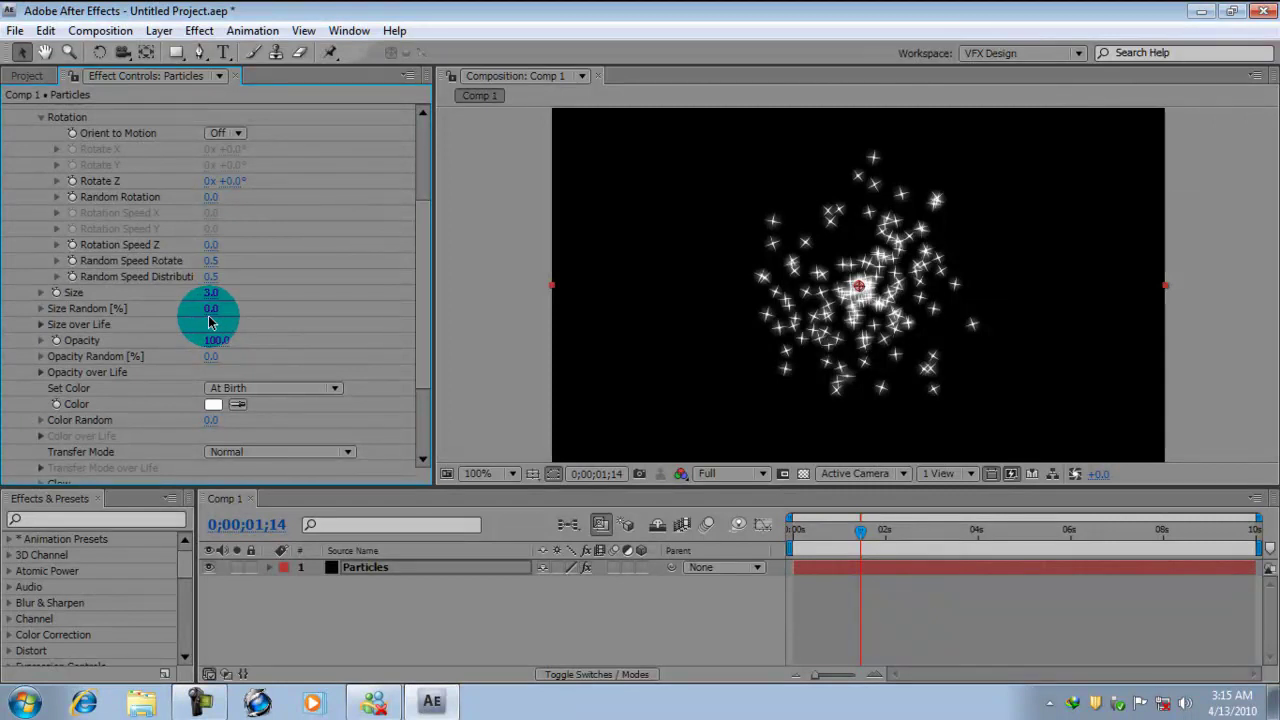
Set the particles' Size Random to 100% and scrub to 0;00;02;06 to check the varied star sizes
{"action": "left_click", "coordinate": [208, 311]}
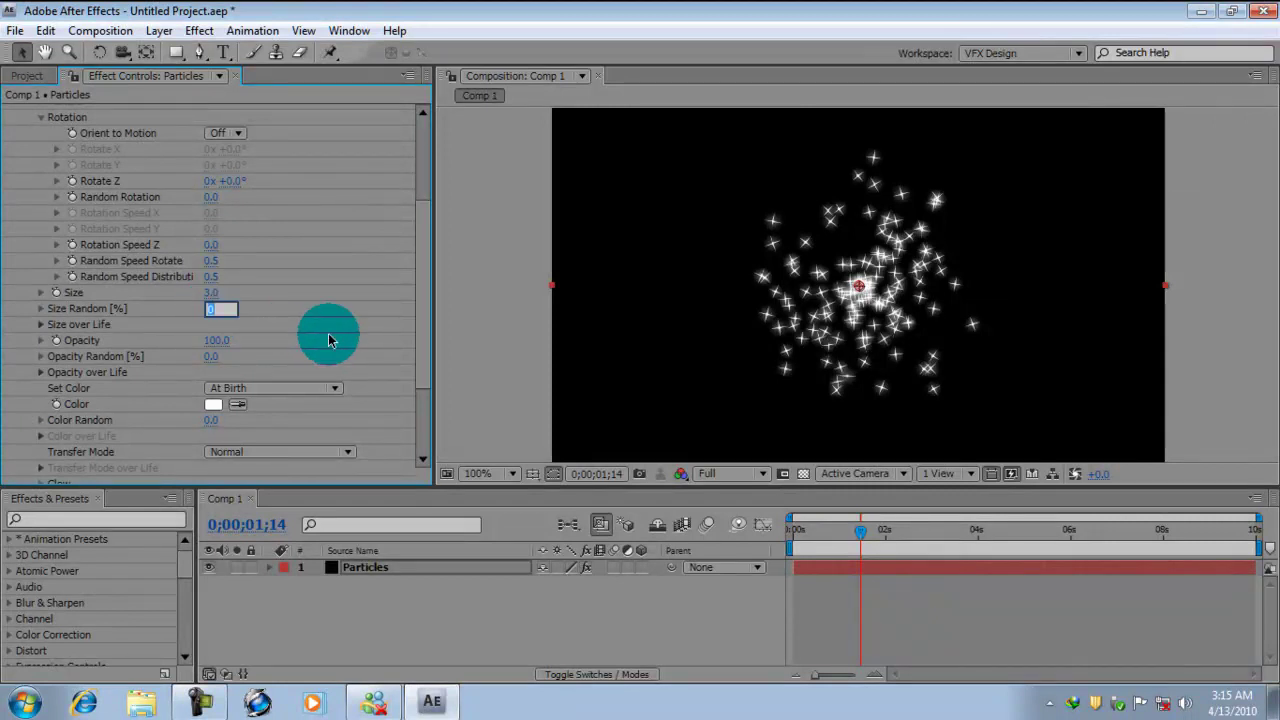
{"action": "type", "text": "100"}
{"action": "key", "text": "Return"}
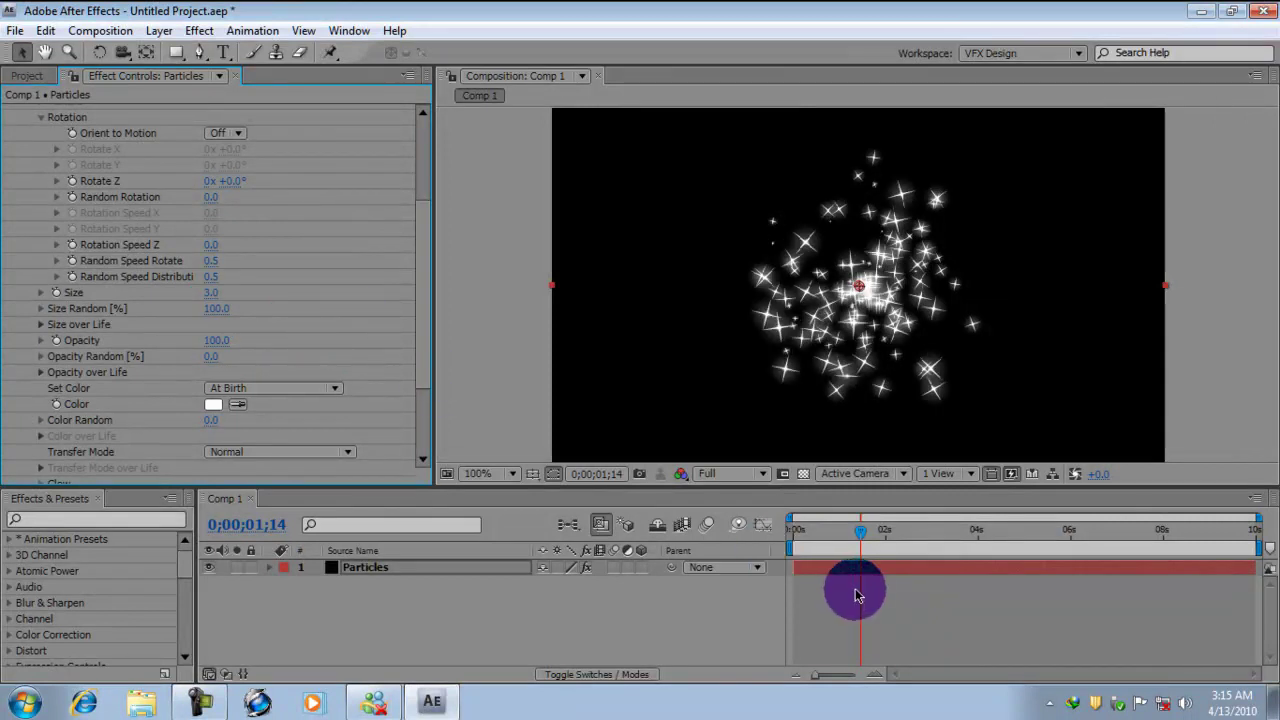
{"action": "left_click_drag", "start_coordinate": [866, 530], "coordinate": [895, 537]}
{"action": "left_click", "coordinate": [207, 362]}
{"action": "left_click", "coordinate": [220, 346]}
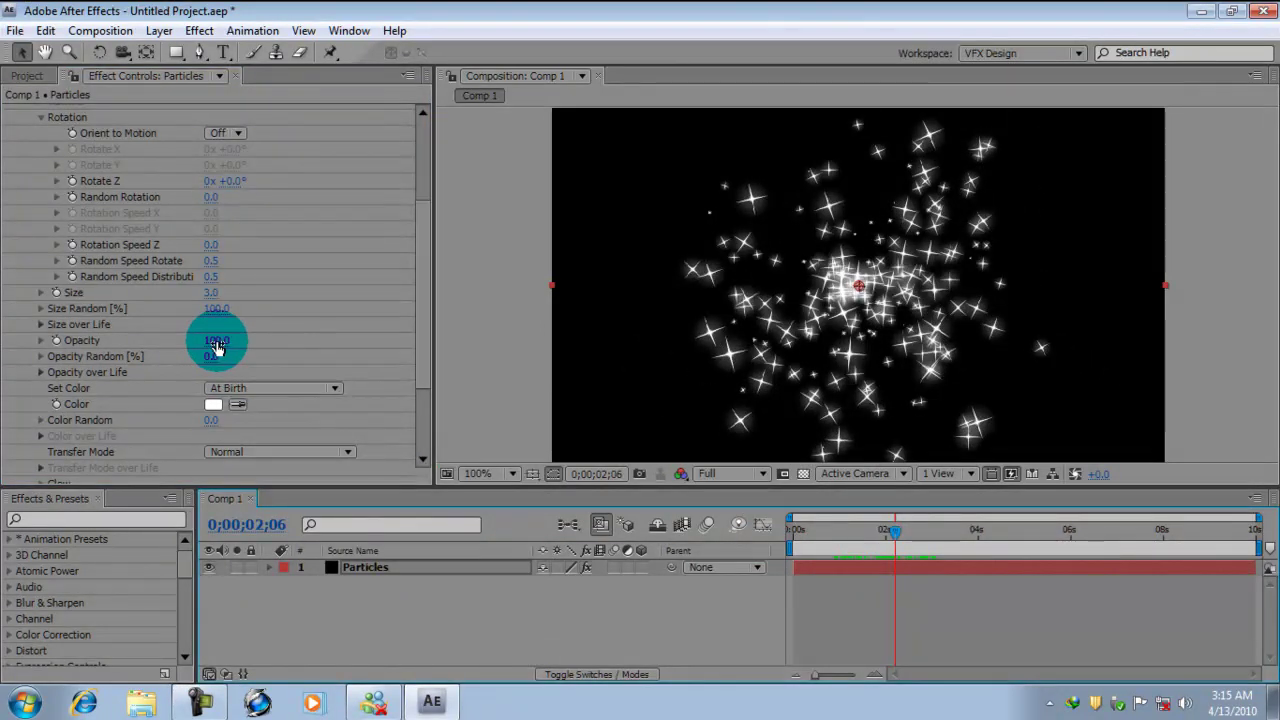
Set the particles' Random Speed Rotate to 1
{"action": "left_click", "coordinate": [214, 261]}
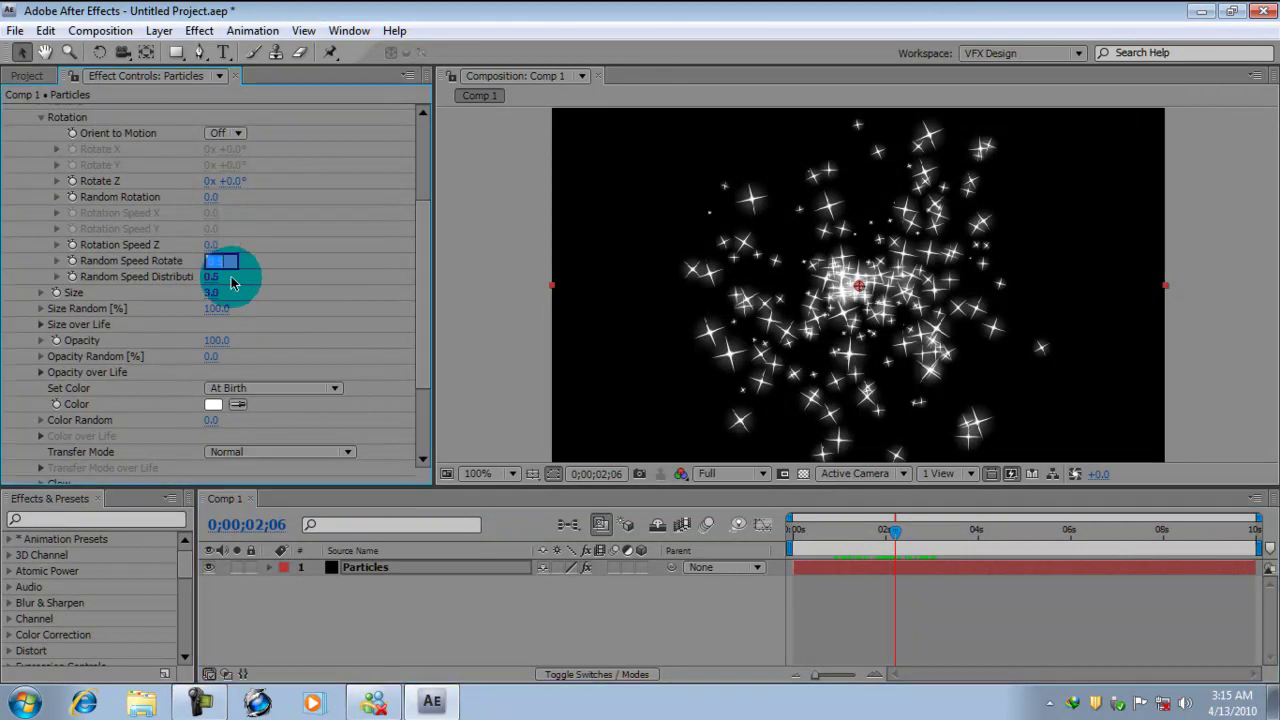
{"action": "type", "text": "1"}
{"action": "left_click", "coordinate": [271, 294]}
{"action": "left_click", "coordinate": [145, 390]}
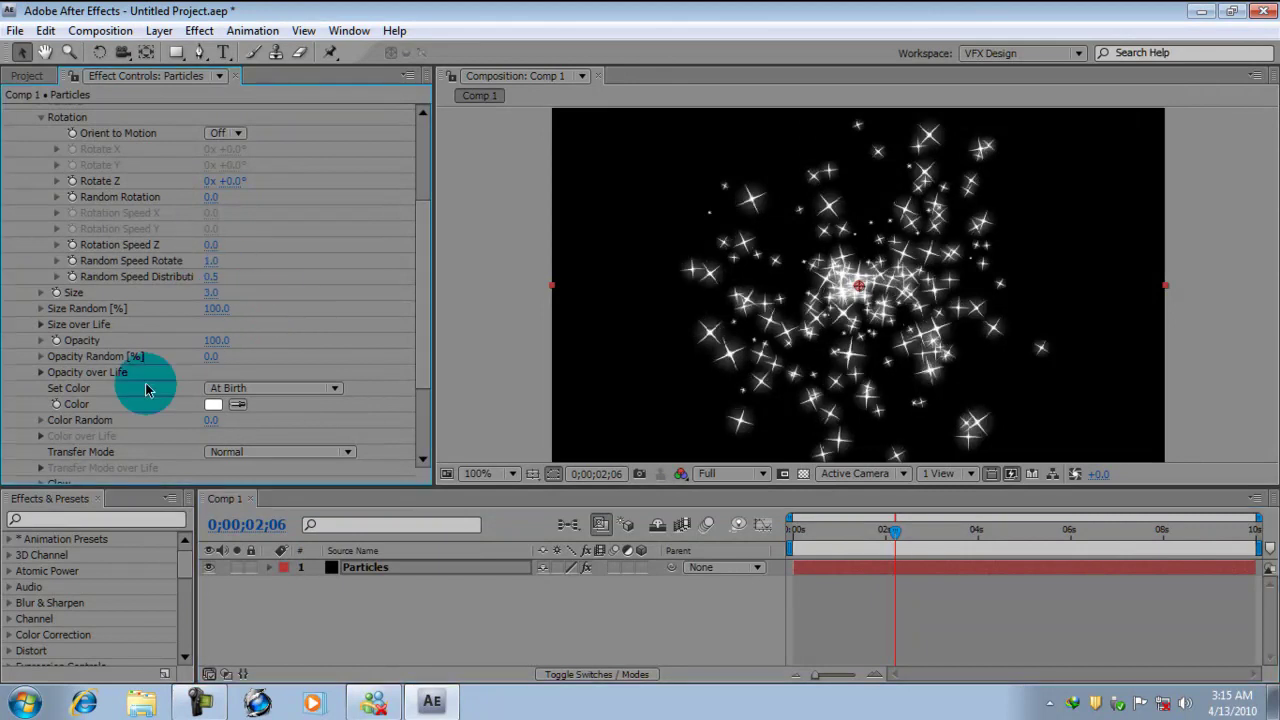
Expand the Size over Life graph in the Particle settings
{"action": "left_click_drag", "start_coordinate": [422, 370], "coordinate": [386, 400]}
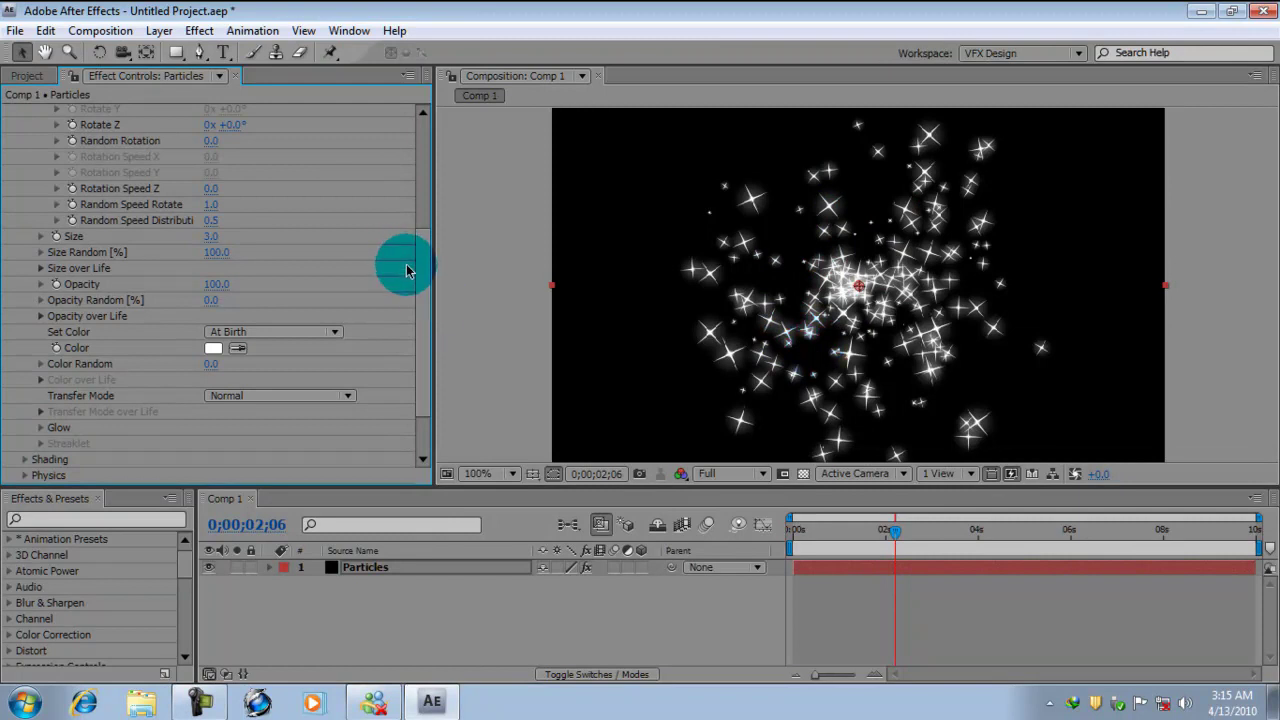
{"action": "left_click_drag", "start_coordinate": [421, 269], "coordinate": [171, 194]}
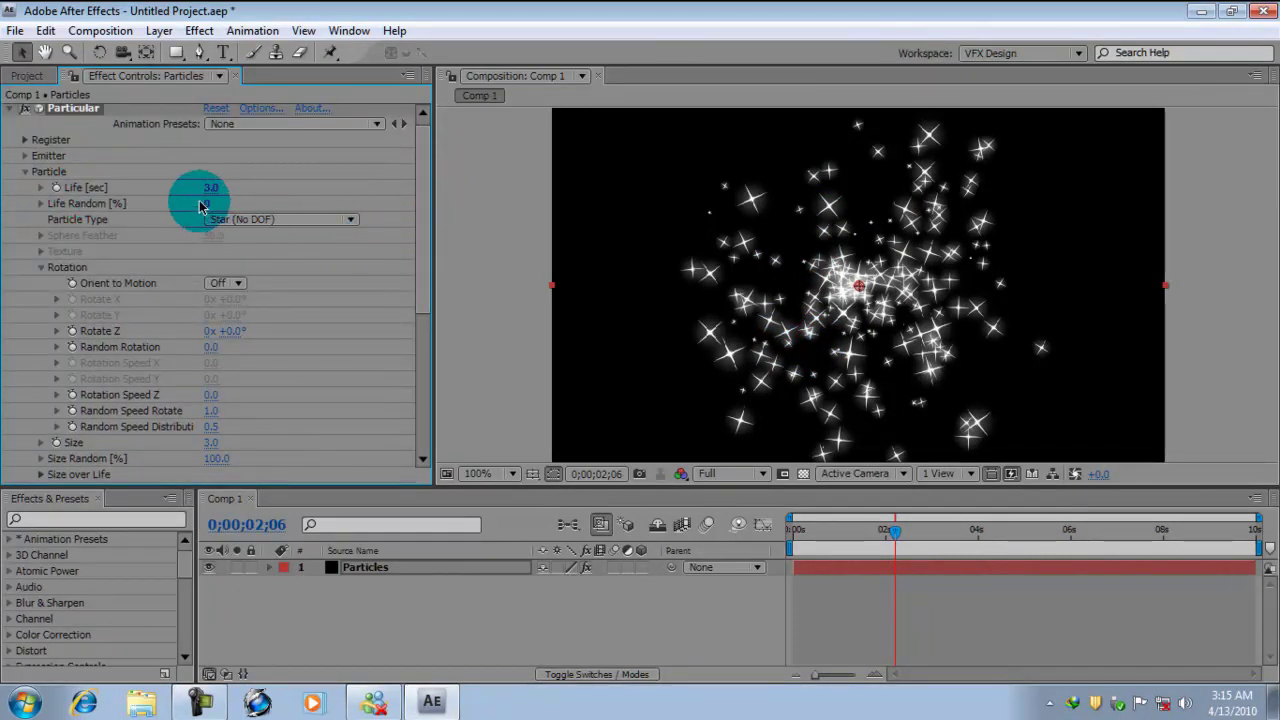
{"action": "left_click_drag", "start_coordinate": [420, 250], "coordinate": [428, 380]}
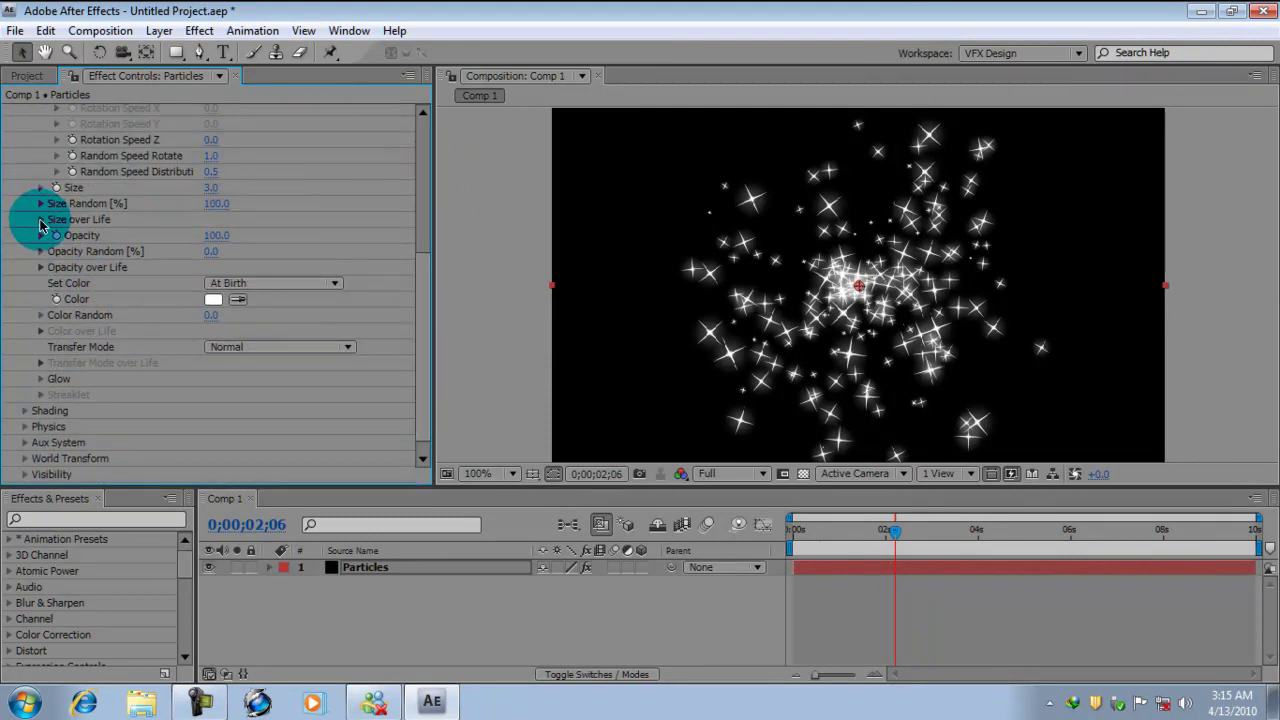
{"action": "left_click", "coordinate": [40, 221]}
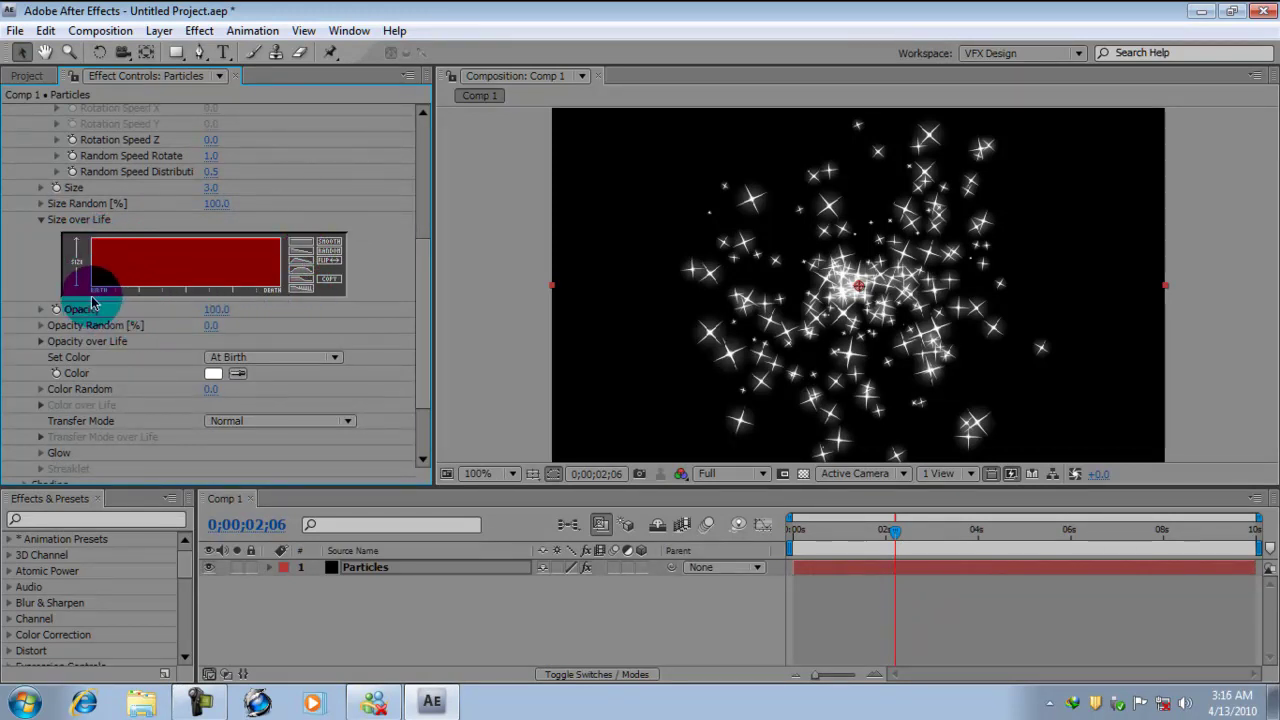
Apply the Size over Life preset that falls steadily from birth to death, and check it up to 0;00;04;01
{"action": "left_click", "coordinate": [306, 257]}
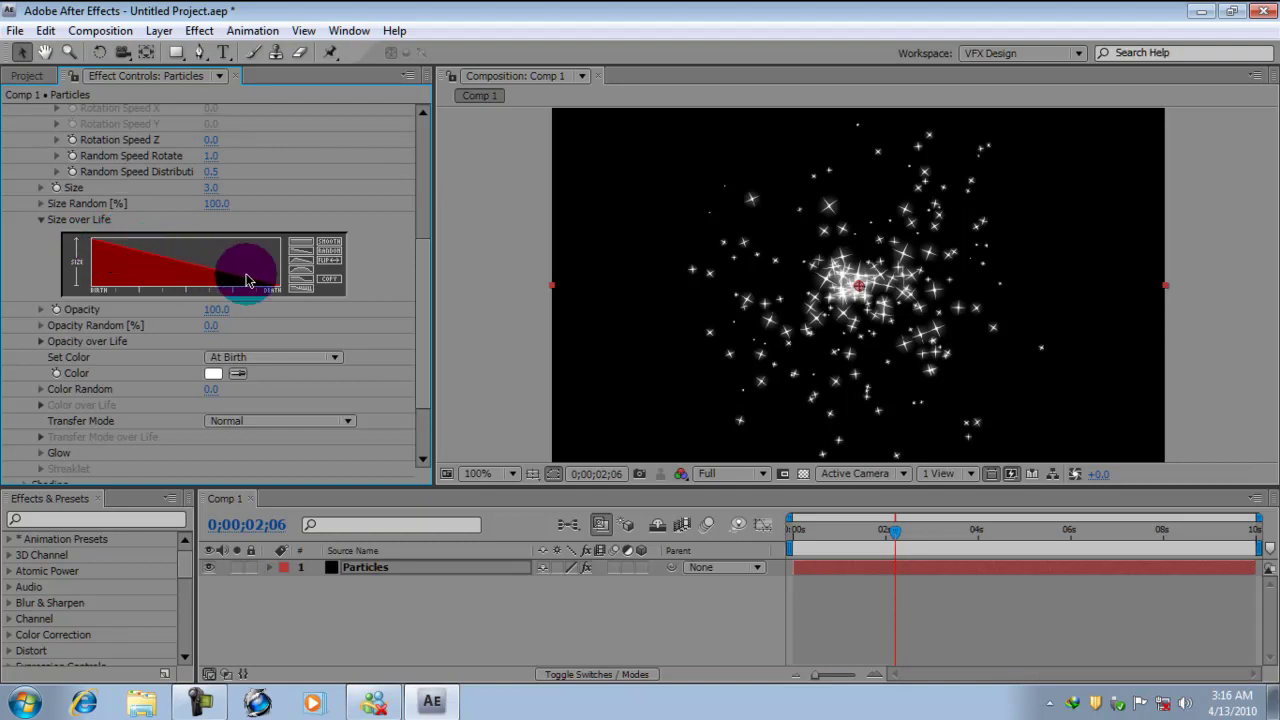
{"action": "left_click_drag", "start_coordinate": [904, 537], "coordinate": [978, 534]}
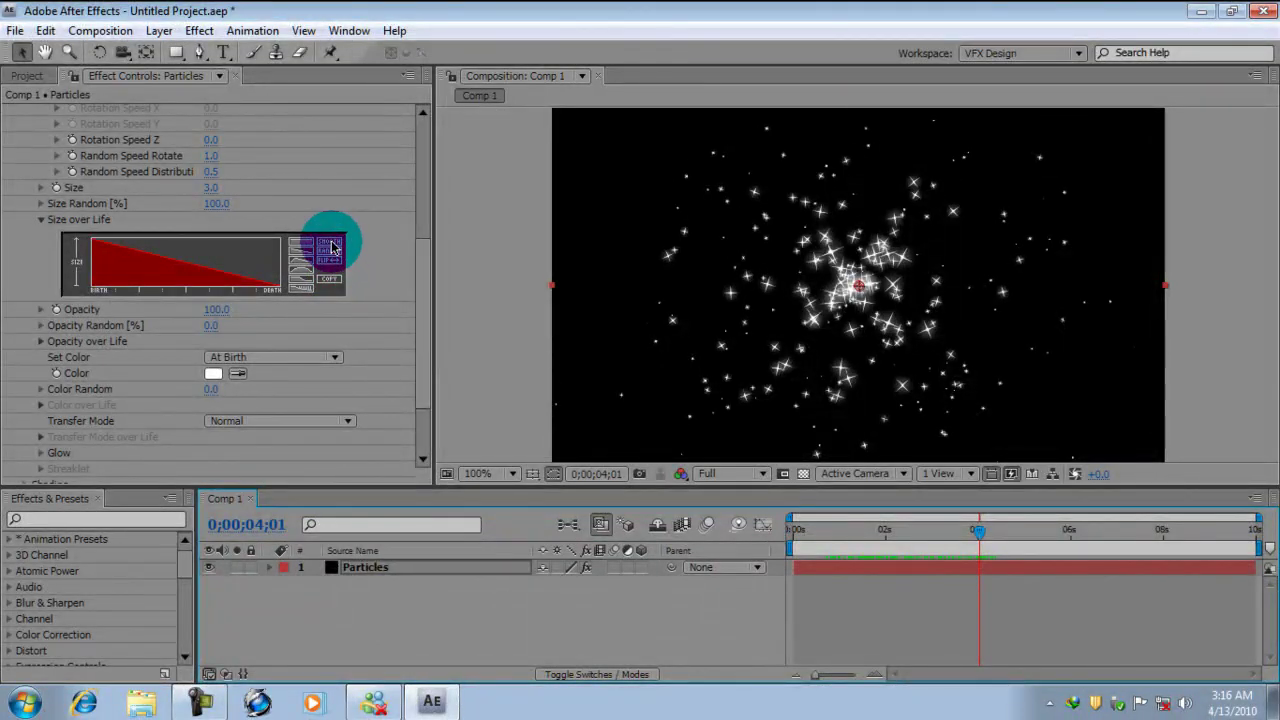
Randomize the Size over Life curve and scrub the timeline to 0;00;01;24 to examine the flickering star sizes
{"action": "mouse_move", "coordinate": [333, 248]}
{"action": "left_mouse_down"}
{"action": "mouse_move", "coordinate": [194, 274]}
{"action": "mouse_move", "coordinate": [166, 251]}
{"action": "mouse_move", "coordinate": [236, 279]}
{"action": "mouse_move", "coordinate": [329, 257]}
{"action": "left_mouse_up"}
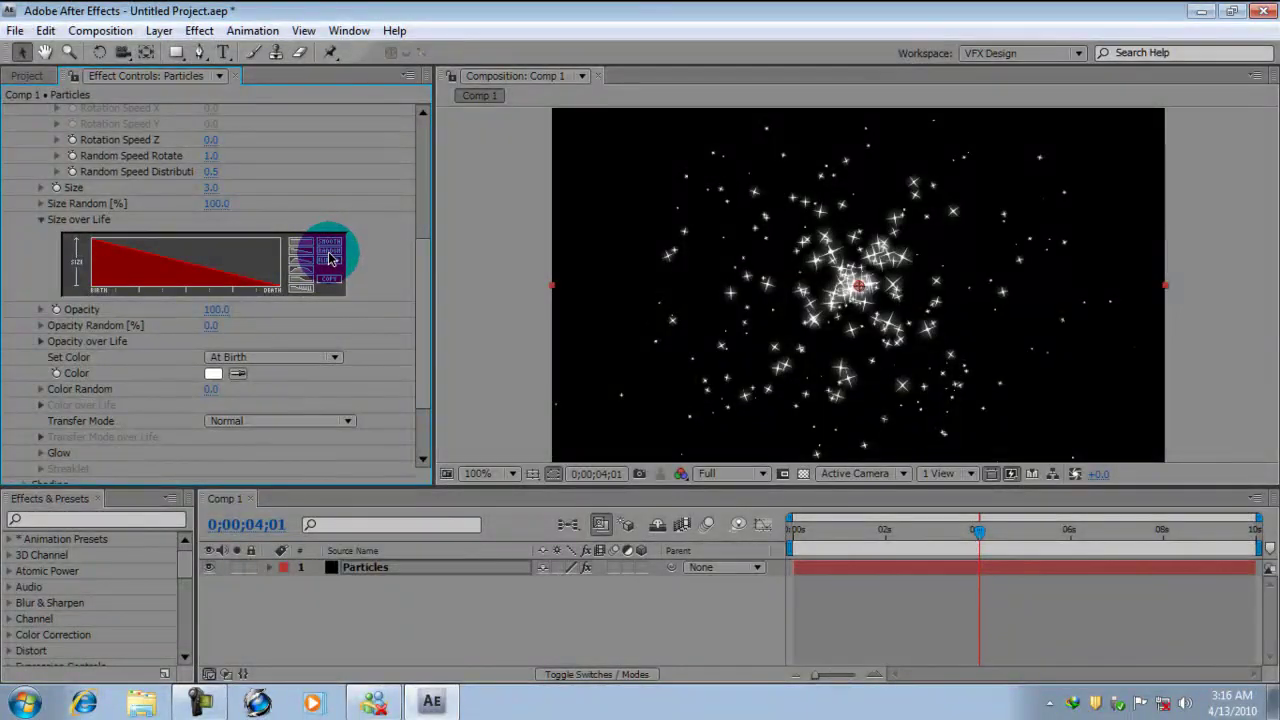
{"action": "left_click", "coordinate": [329, 251]}
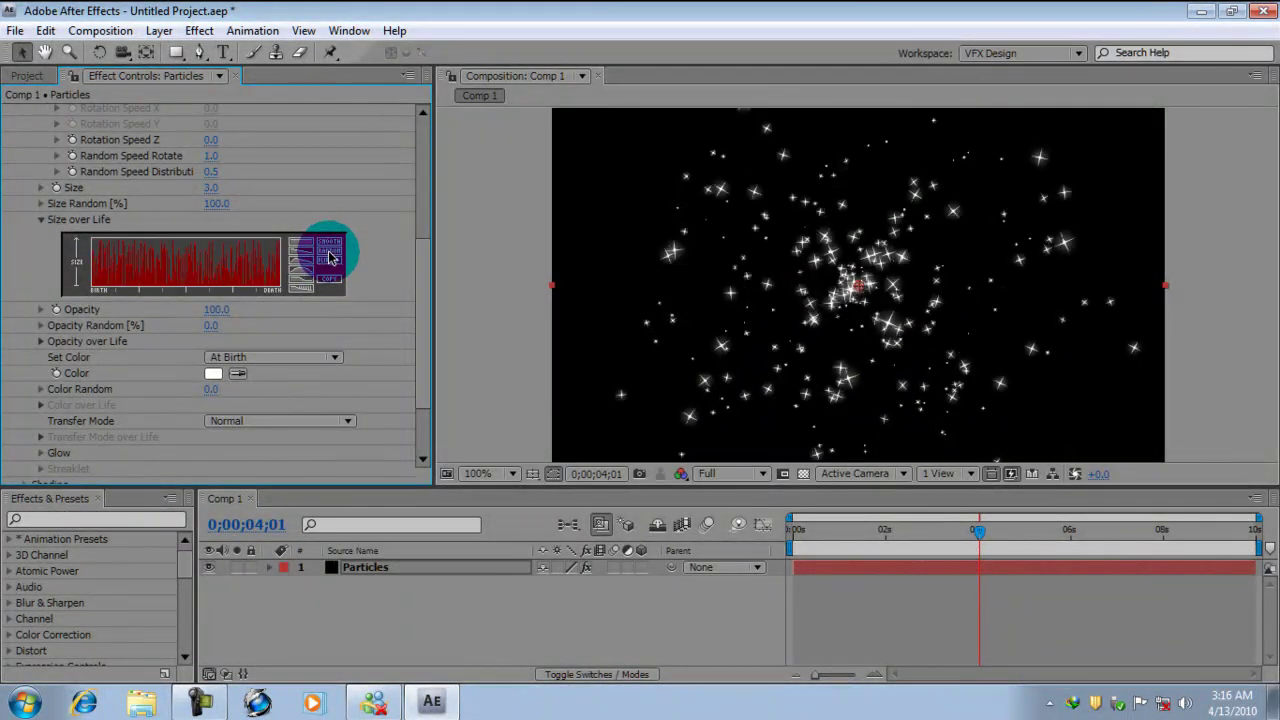
{"action": "left_click_drag", "start_coordinate": [829, 533], "coordinate": [877, 531]}
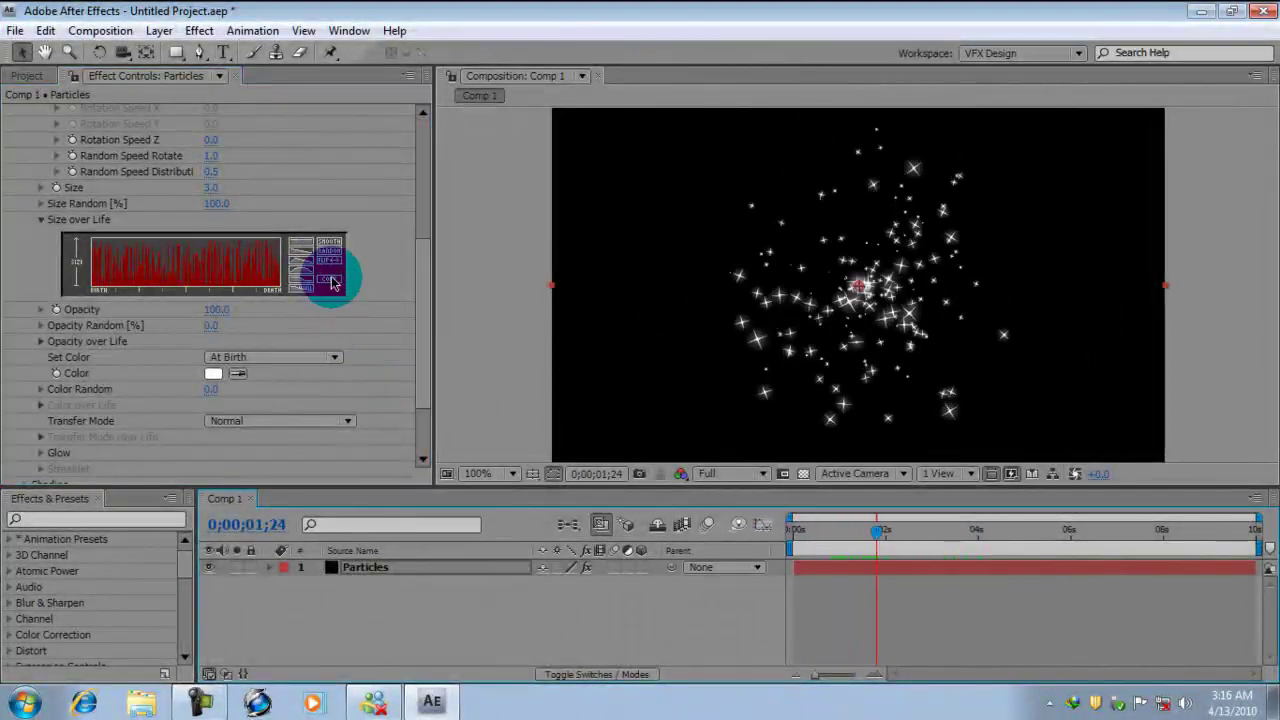
Apply the Size over Life preset that rises to an early peak and falls to zero at death
{"action": "left_click", "coordinate": [303, 258]}
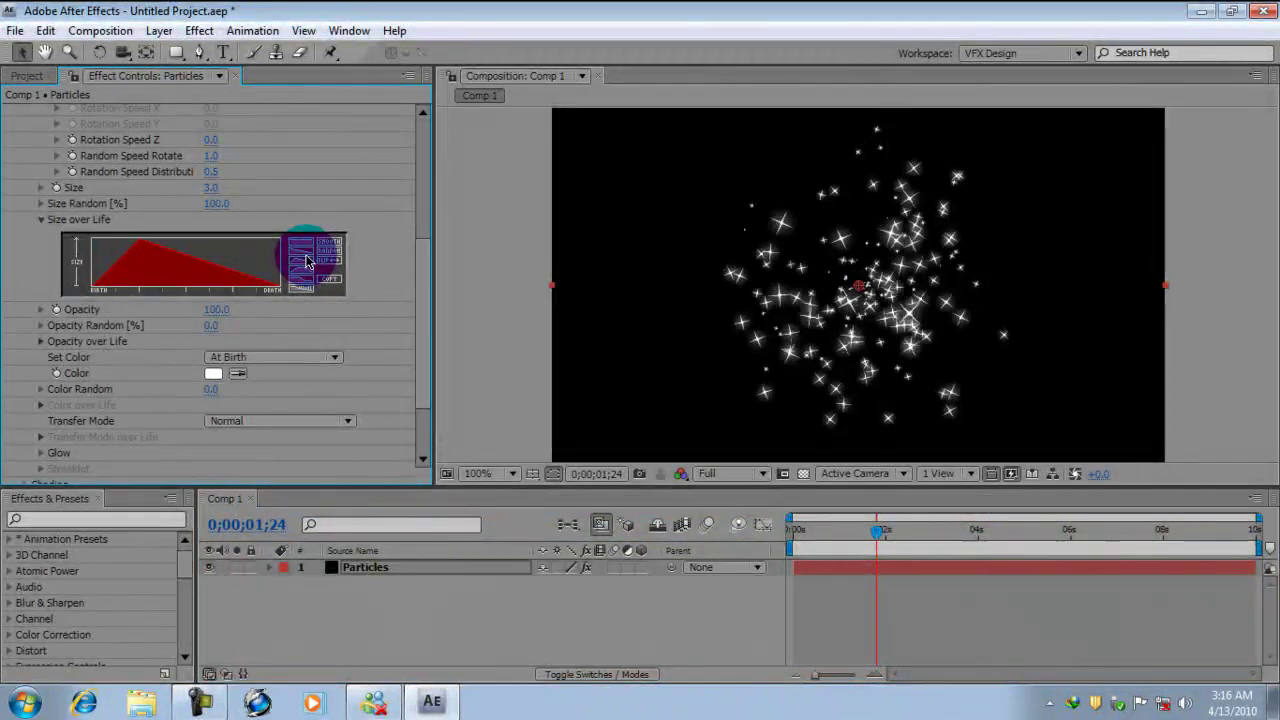
Apply the steadily falling Size over Life preset, flip it to grow from birth to death, and scrub back to 0;00;00;16 to check it
{"action": "left_click", "coordinate": [303, 258]}
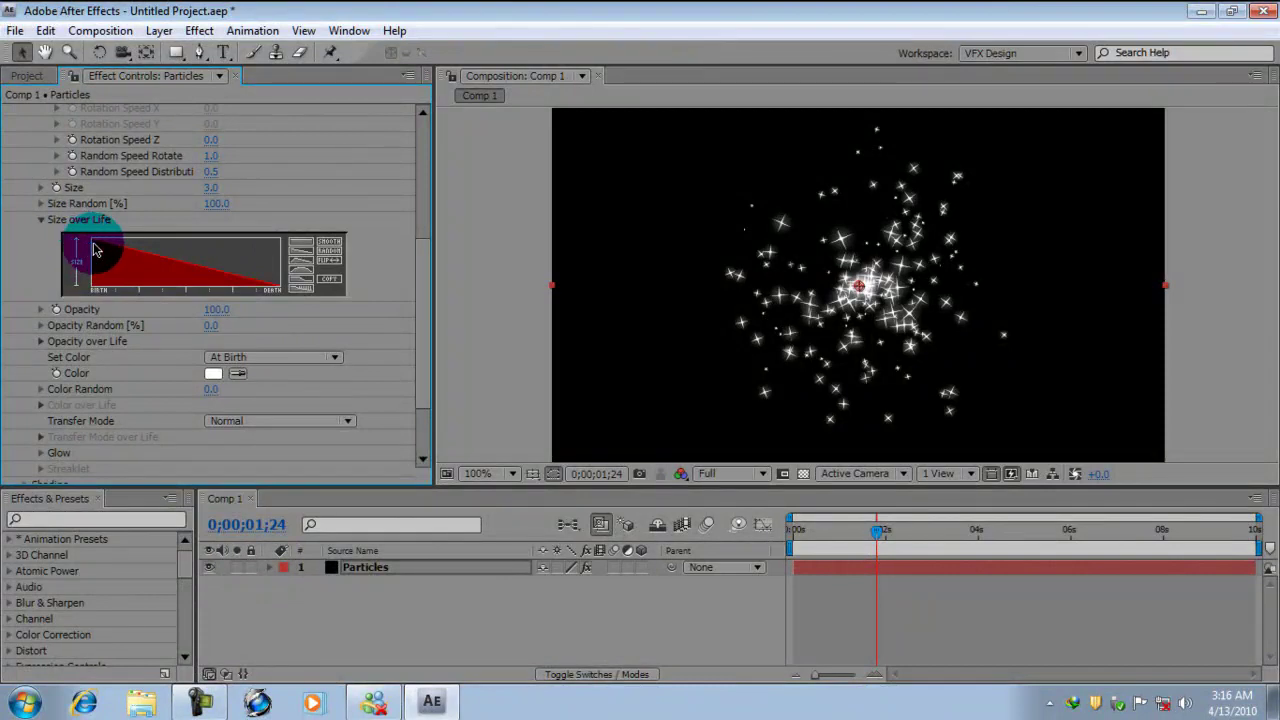
{"action": "mouse_move", "coordinate": [86, 244]}
{"action": "left_mouse_down"}
{"action": "mouse_move", "coordinate": [200, 257]}
{"action": "mouse_move", "coordinate": [284, 292]}
{"action": "left_mouse_up"}
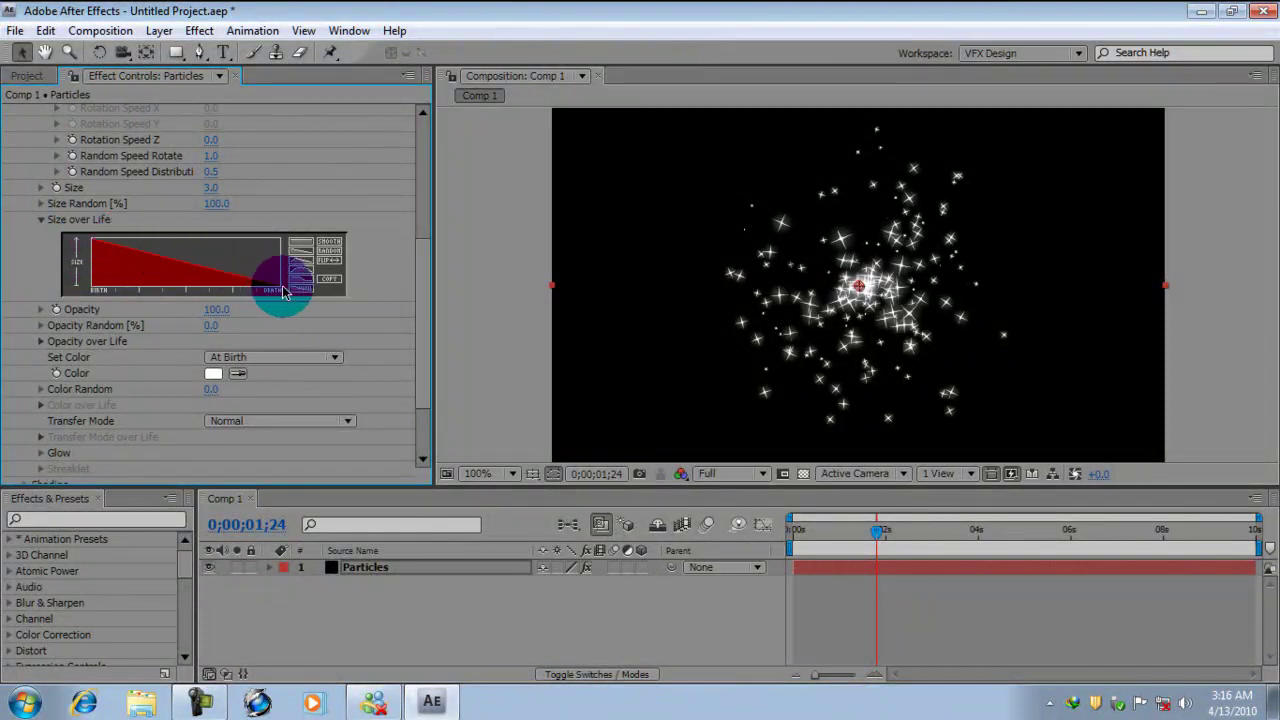
{"action": "left_click", "coordinate": [326, 261]}
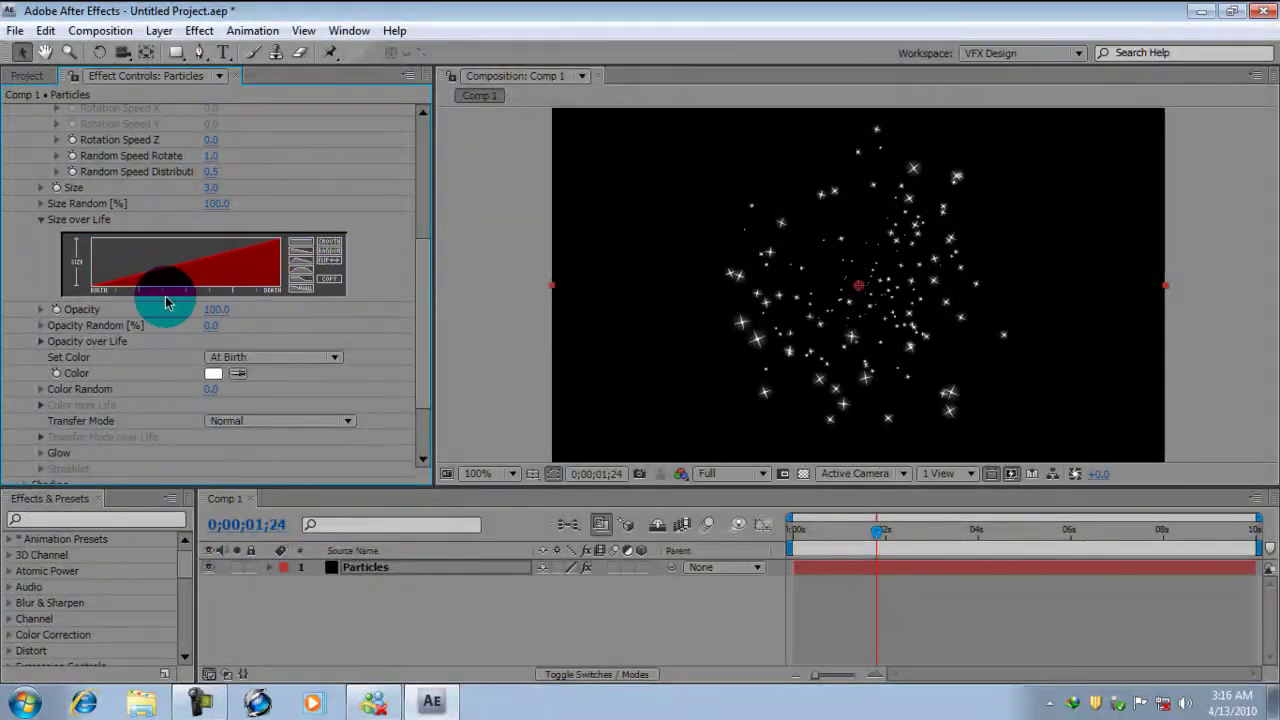
{"action": "mouse_move", "coordinate": [86, 289]}
{"action": "left_mouse_down"}
{"action": "mouse_move", "coordinate": [92, 234]}
{"action": "mouse_move", "coordinate": [90, 298]}
{"action": "left_mouse_up"}
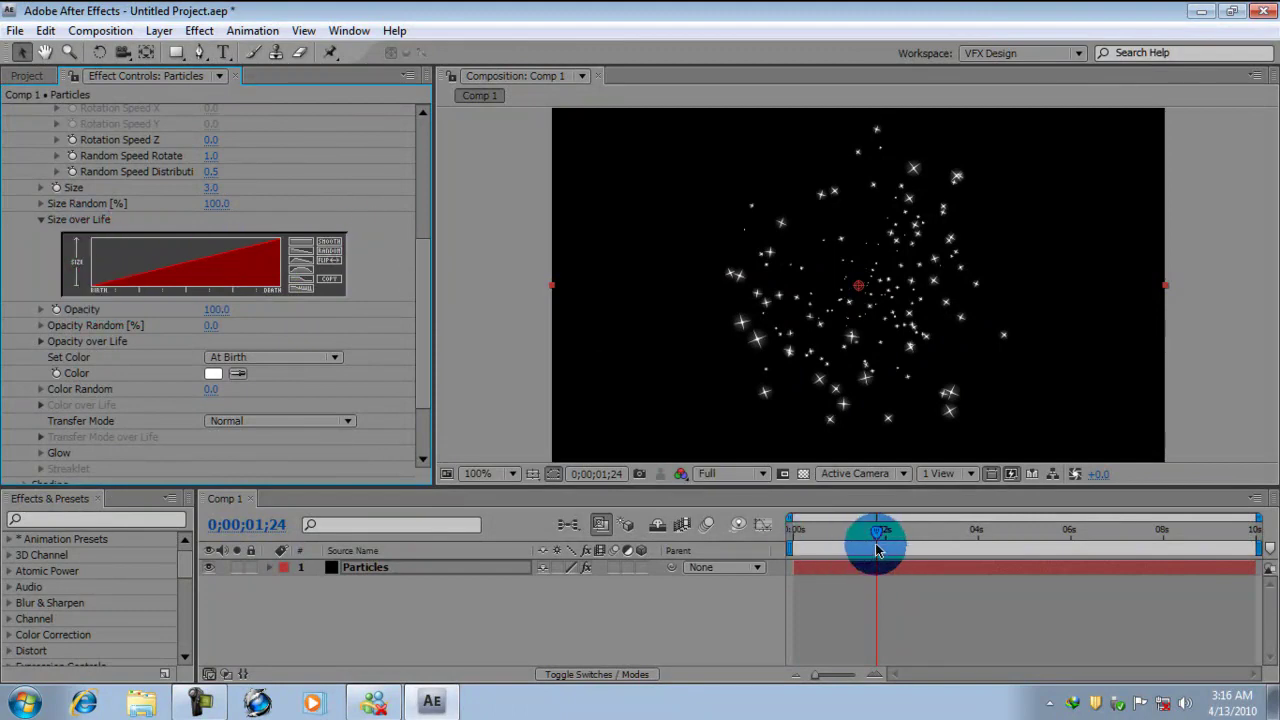
{"action": "left_click_drag", "start_coordinate": [879, 537], "coordinate": [843, 565]}
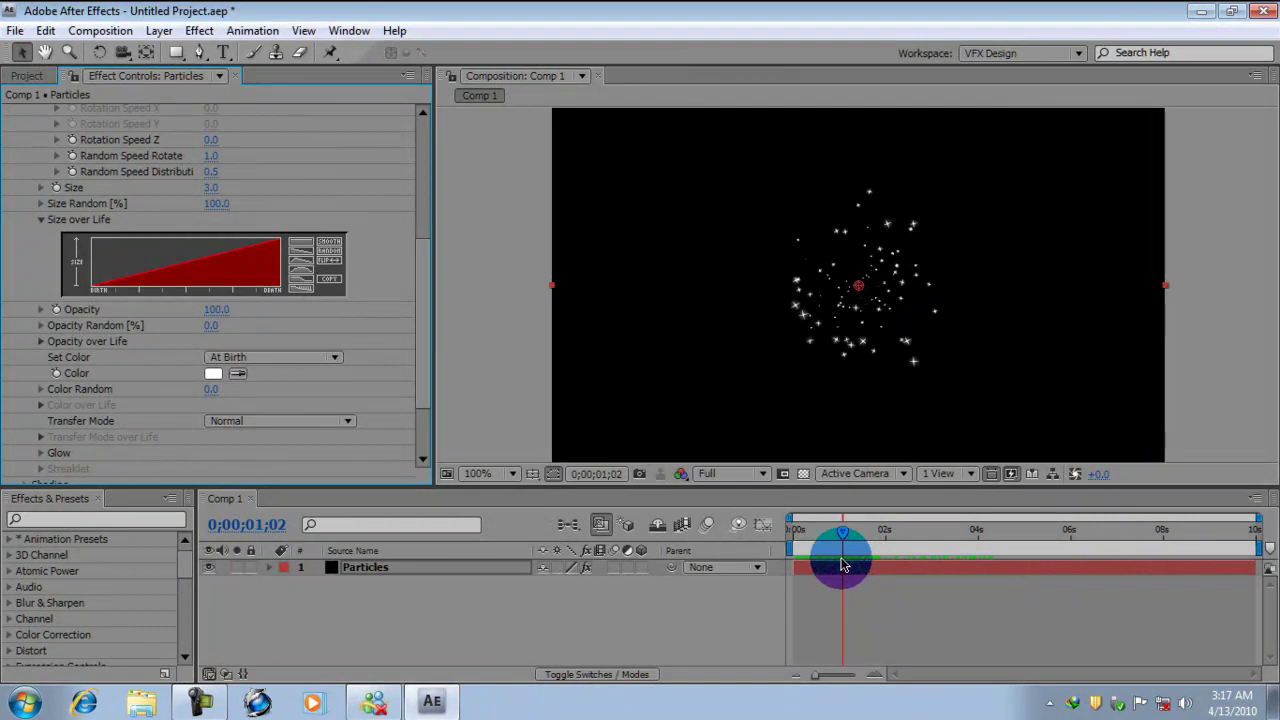
{"action": "left_click_drag", "start_coordinate": [843, 565], "coordinate": [818, 557]}
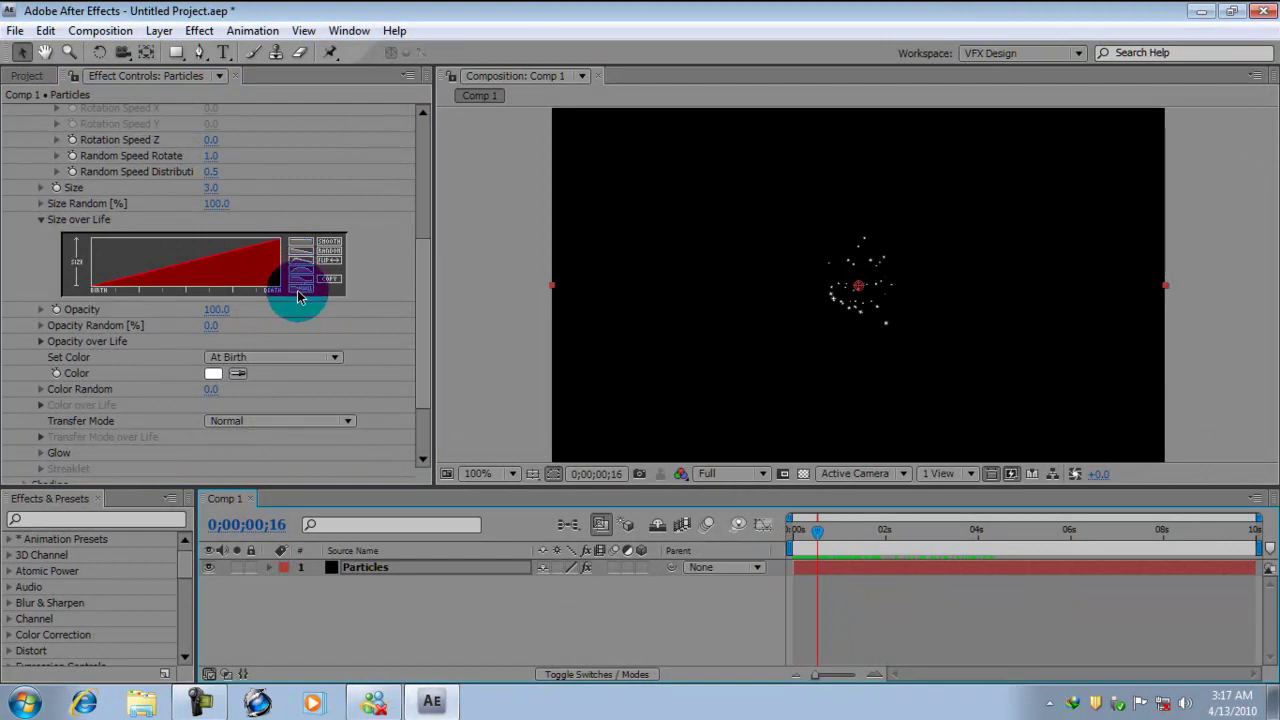
Apply the constant full-size preset to Size over Life, draw a two-hump curve falling towards death over it, and scrub to 0;00;02;04
{"action": "left_click", "coordinate": [300, 248]}
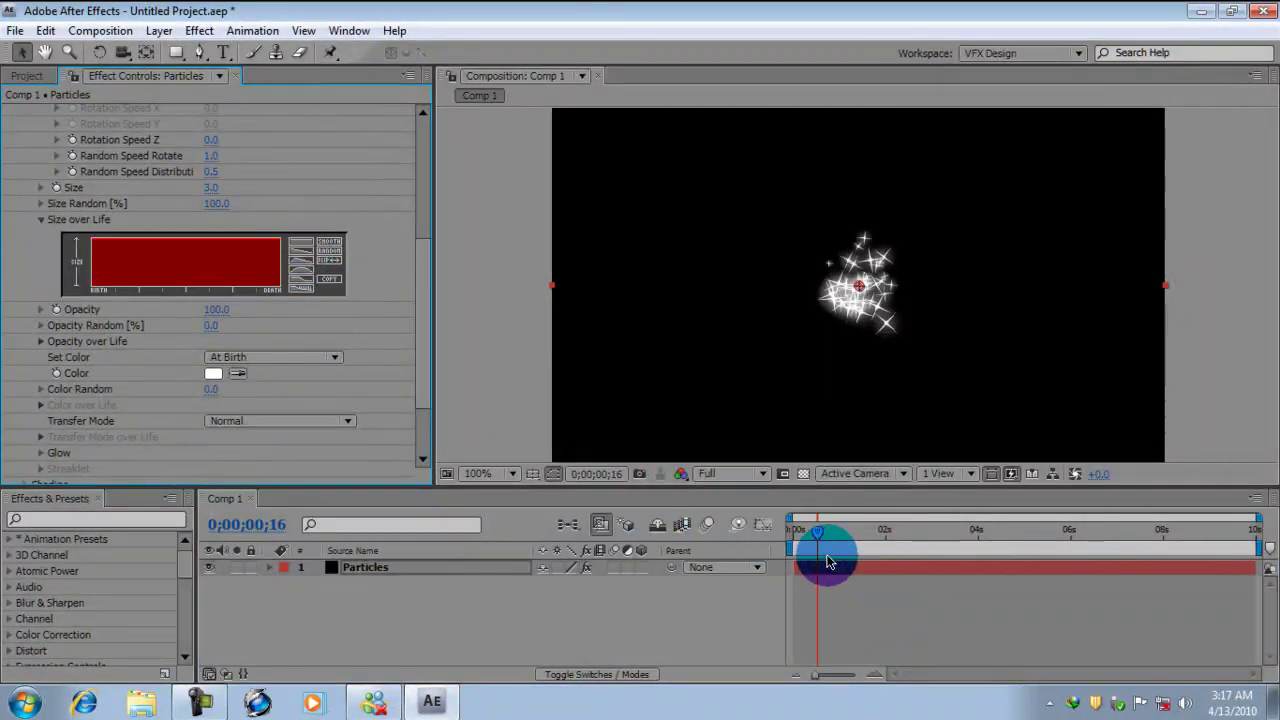
{"action": "left_click_drag", "start_coordinate": [818, 533], "coordinate": [882, 534]}
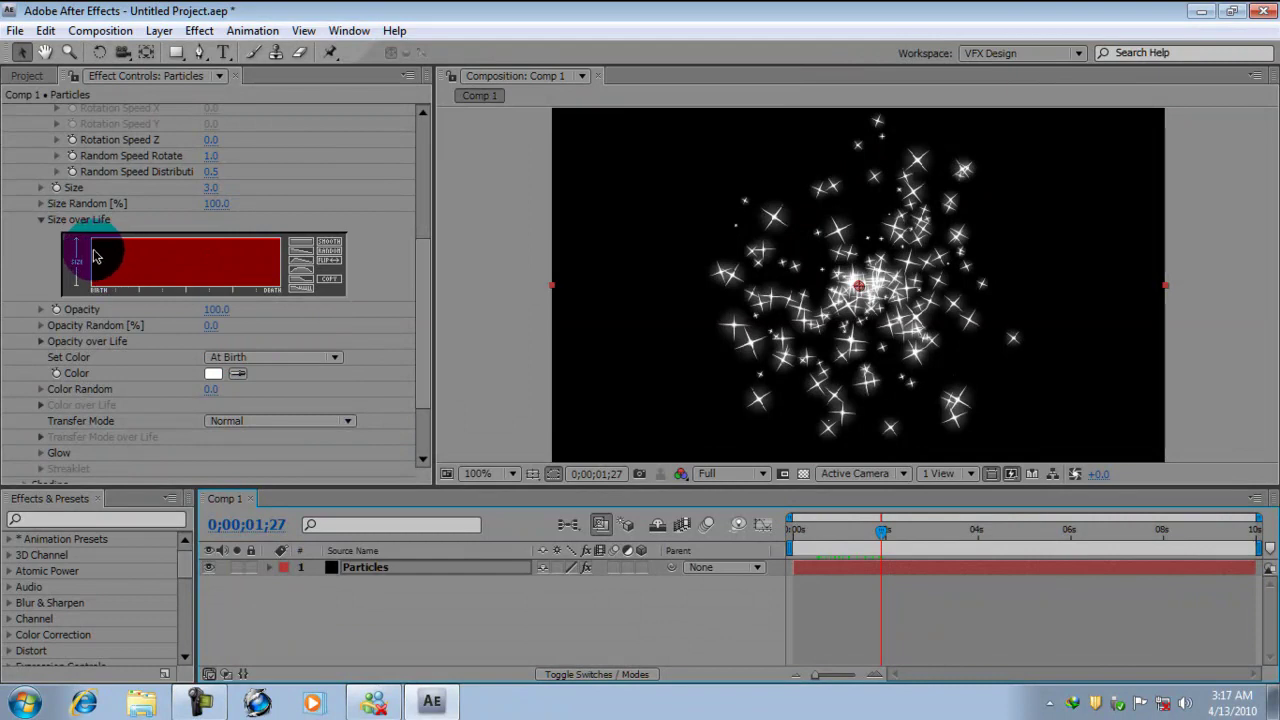
{"action": "left_click_drag", "start_coordinate": [96, 268], "coordinate": [93, 258]}
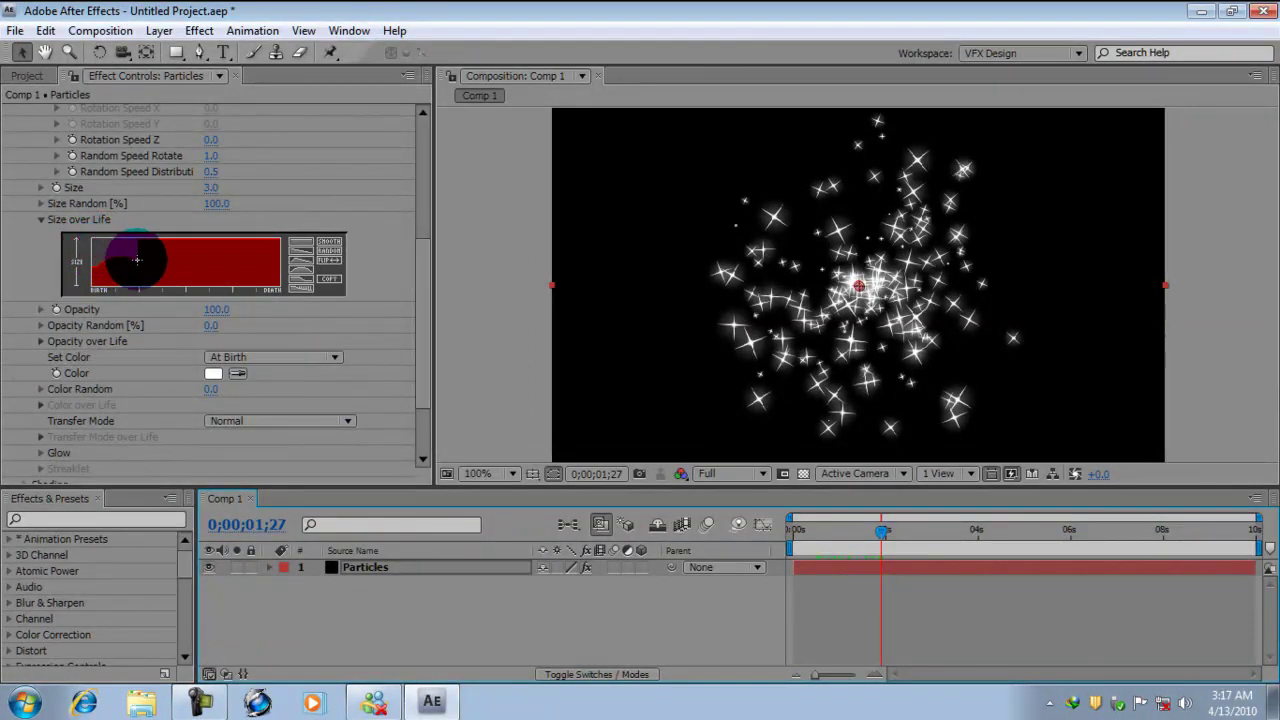
{"action": "mouse_move", "coordinate": [136, 260]}
{"action": "left_mouse_down"}
{"action": "mouse_move", "coordinate": [173, 274]}
{"action": "mouse_move", "coordinate": [198, 243]}
{"action": "mouse_move", "coordinate": [286, 292]}
{"action": "left_mouse_up"}
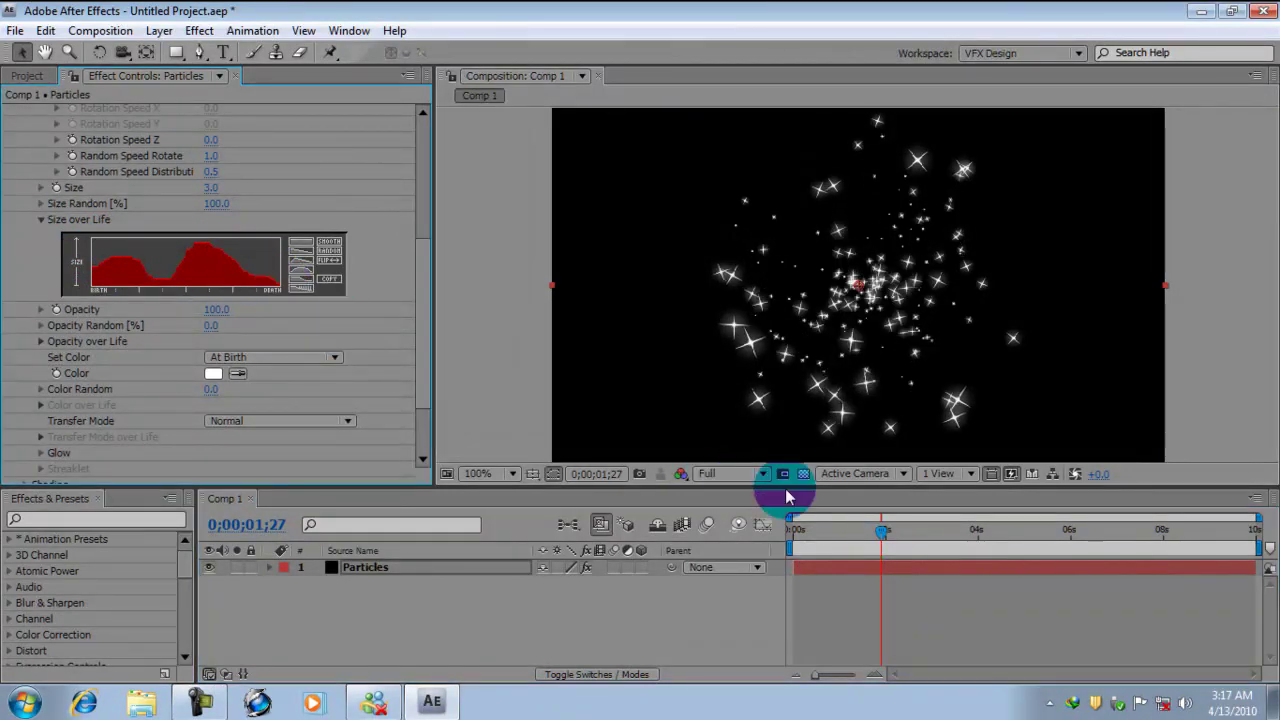
{"action": "mouse_move", "coordinate": [880, 535]}
{"action": "left_mouse_down"}
{"action": "mouse_move", "coordinate": [803, 534]}
{"action": "mouse_move", "coordinate": [951, 535]}
{"action": "mouse_move", "coordinate": [891, 538]}
{"action": "left_mouse_up"}
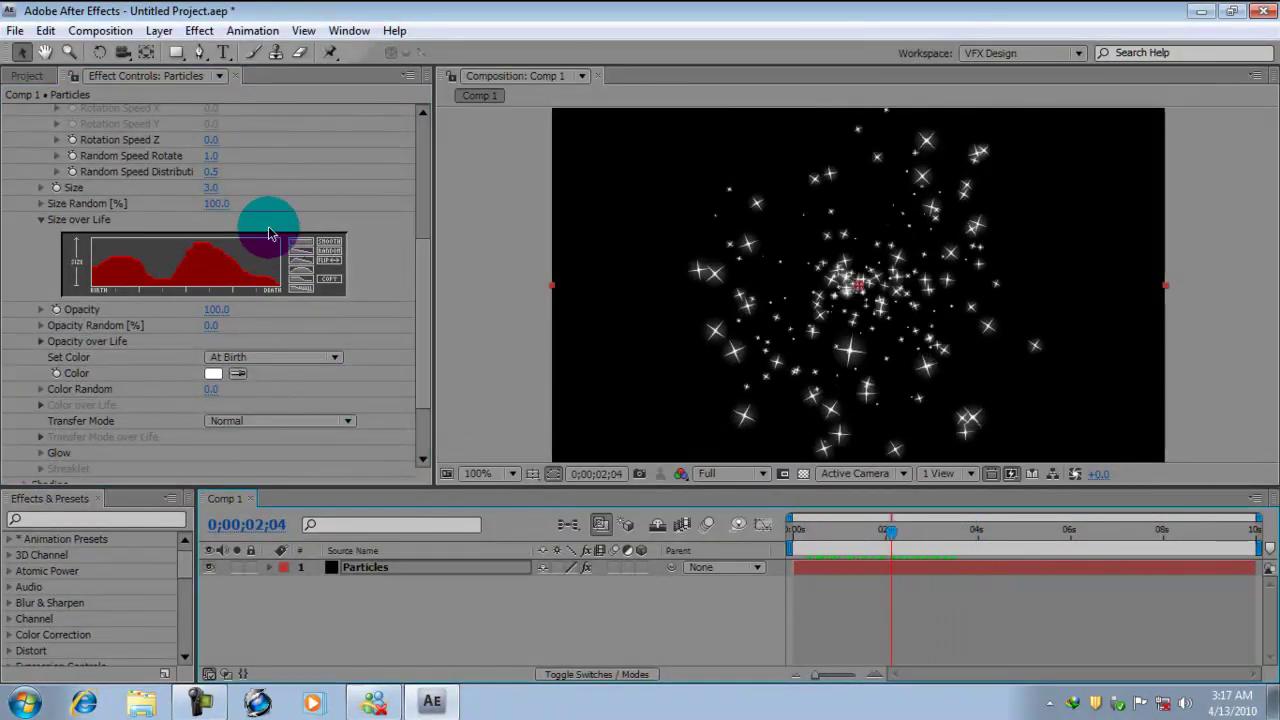
Smooth the hand-drawn Size over Life curve and check the particles back at 0;00;01;15
{"action": "left_click", "coordinate": [323, 248]}
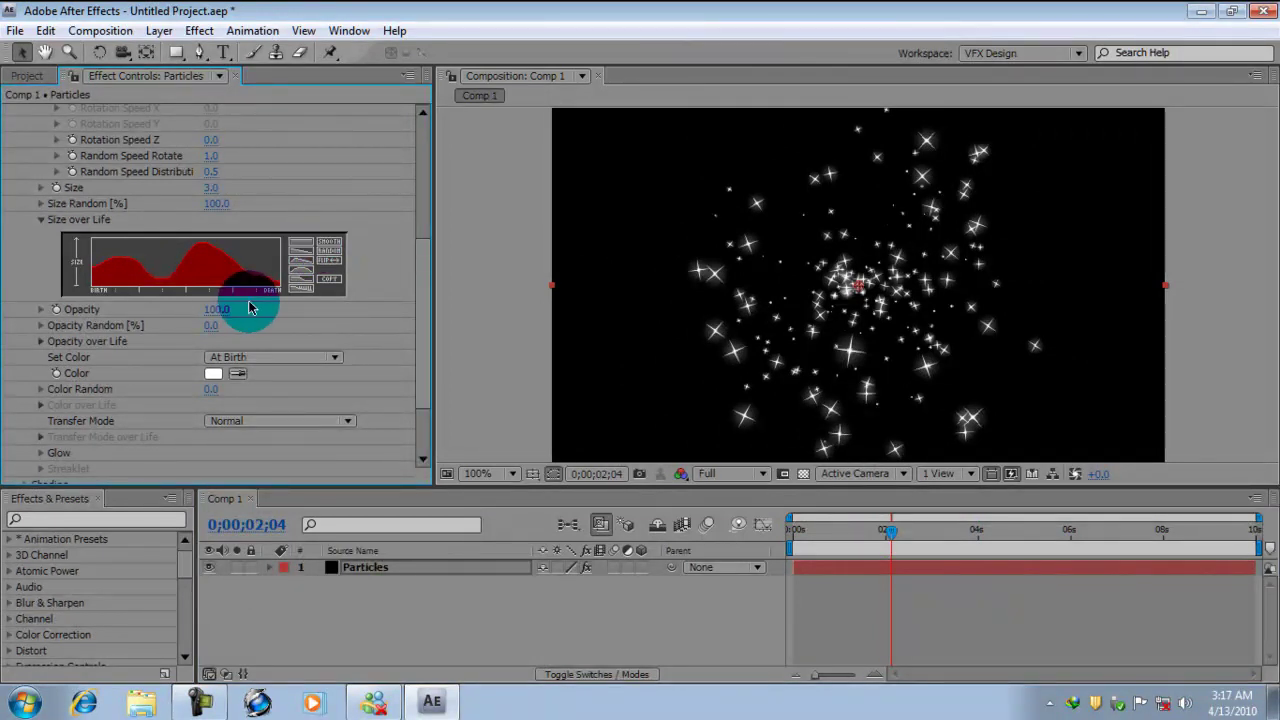
{"action": "mouse_move", "coordinate": [250, 280]}
{"action": "left_mouse_down"}
{"action": "mouse_move", "coordinate": [203, 253]}
{"action": "mouse_move", "coordinate": [156, 280]}
{"action": "mouse_move", "coordinate": [116, 267]}
{"action": "mouse_move", "coordinate": [93, 283]}
{"action": "mouse_move", "coordinate": [107, 264]}
{"action": "mouse_move", "coordinate": [147, 290]}
{"action": "mouse_move", "coordinate": [190, 256]}
{"action": "mouse_move", "coordinate": [272, 289]}
{"action": "mouse_move", "coordinate": [206, 262]}
{"action": "left_mouse_up"}
{"action": "left_click_drag", "start_coordinate": [887, 535], "coordinate": [827, 533]}
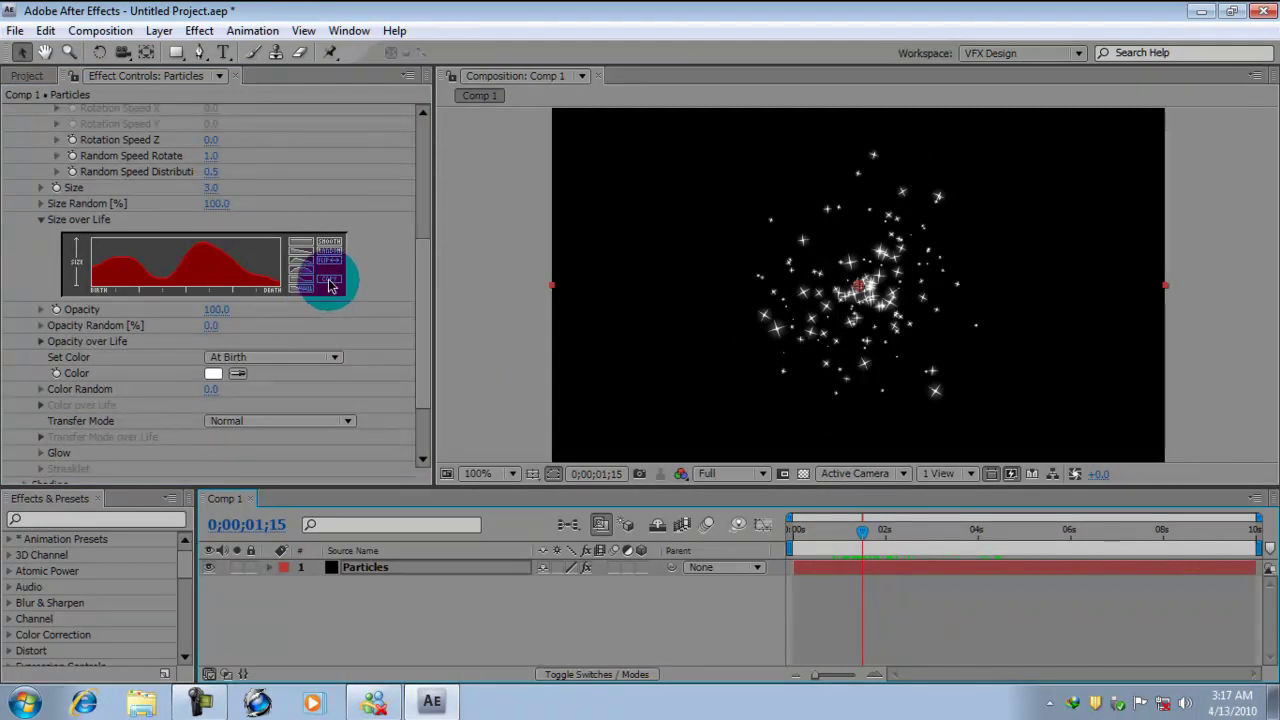
Try Opacity Random at 100% while scrubbing to 0;00;02;01, and settle on 56%
{"action": "mouse_move", "coordinate": [426, 316]}
{"action": "left_mouse_down"}
{"action": "mouse_move", "coordinate": [425, 352]}
{"action": "mouse_move", "coordinate": [425, 334]}
{"action": "left_mouse_up"}
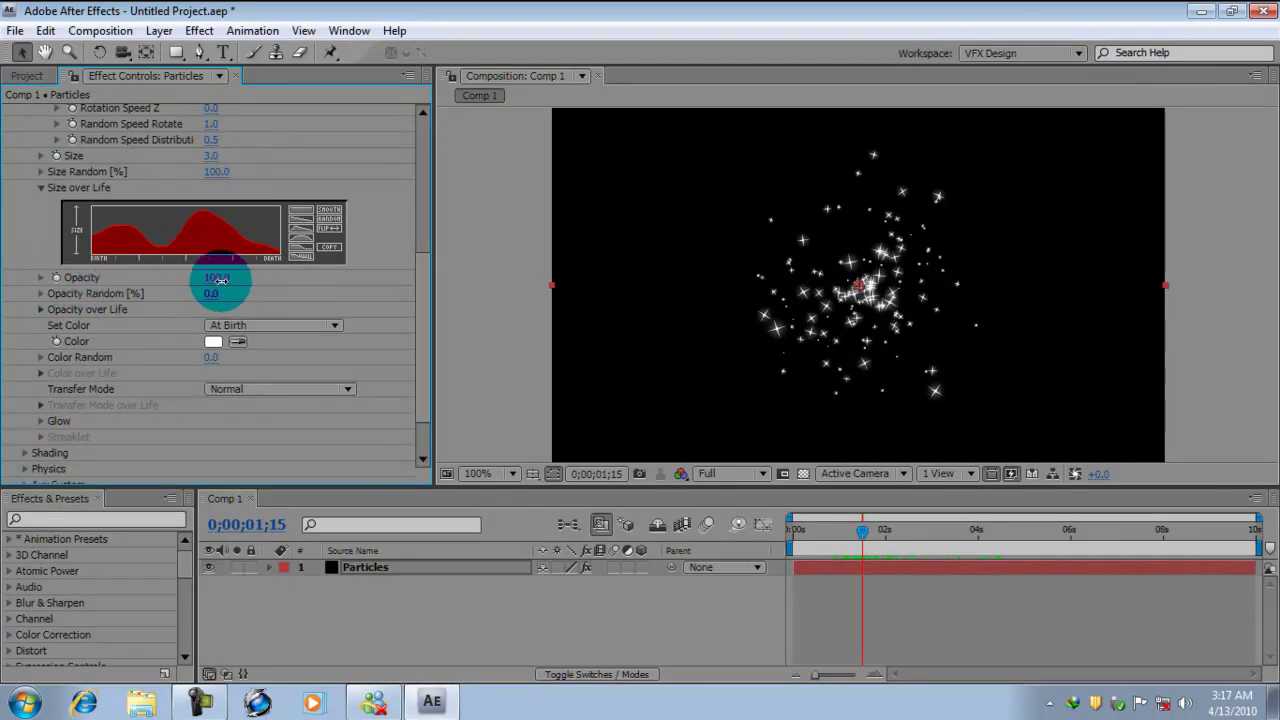
{"action": "left_click_drag", "start_coordinate": [220, 280], "coordinate": [381, 281]}
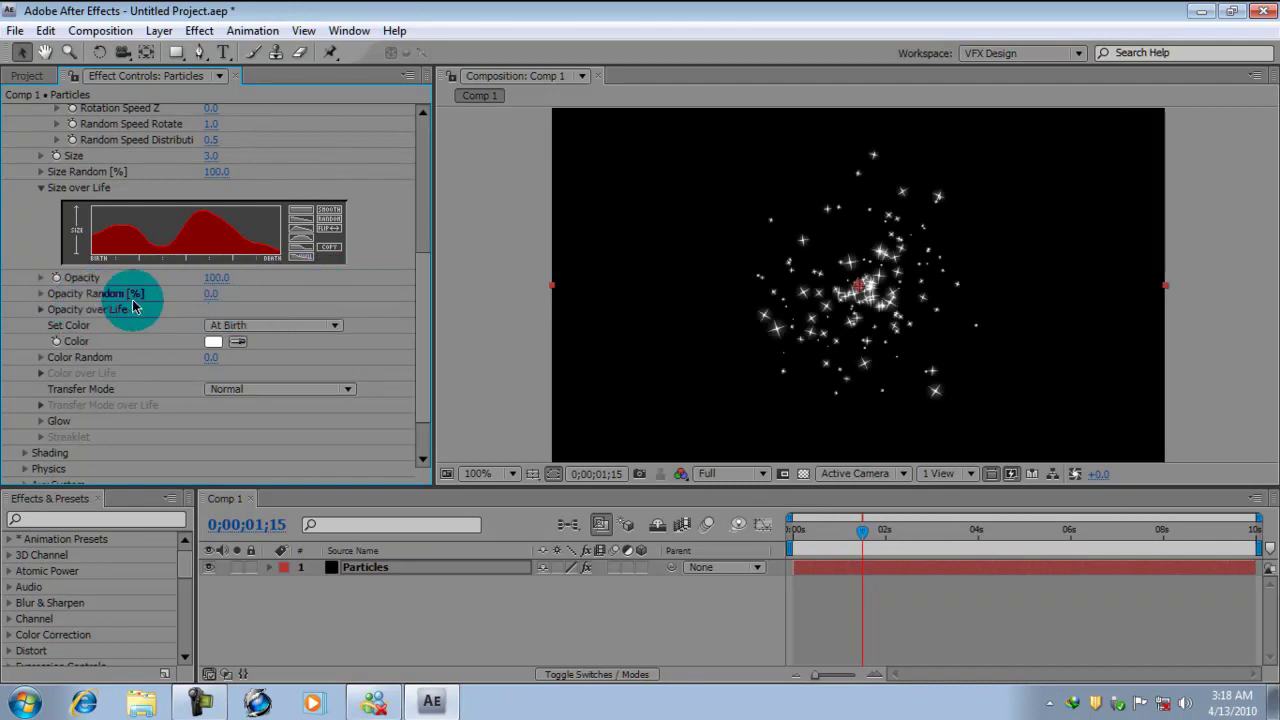
{"action": "left_click_drag", "start_coordinate": [207, 295], "coordinate": [429, 291]}
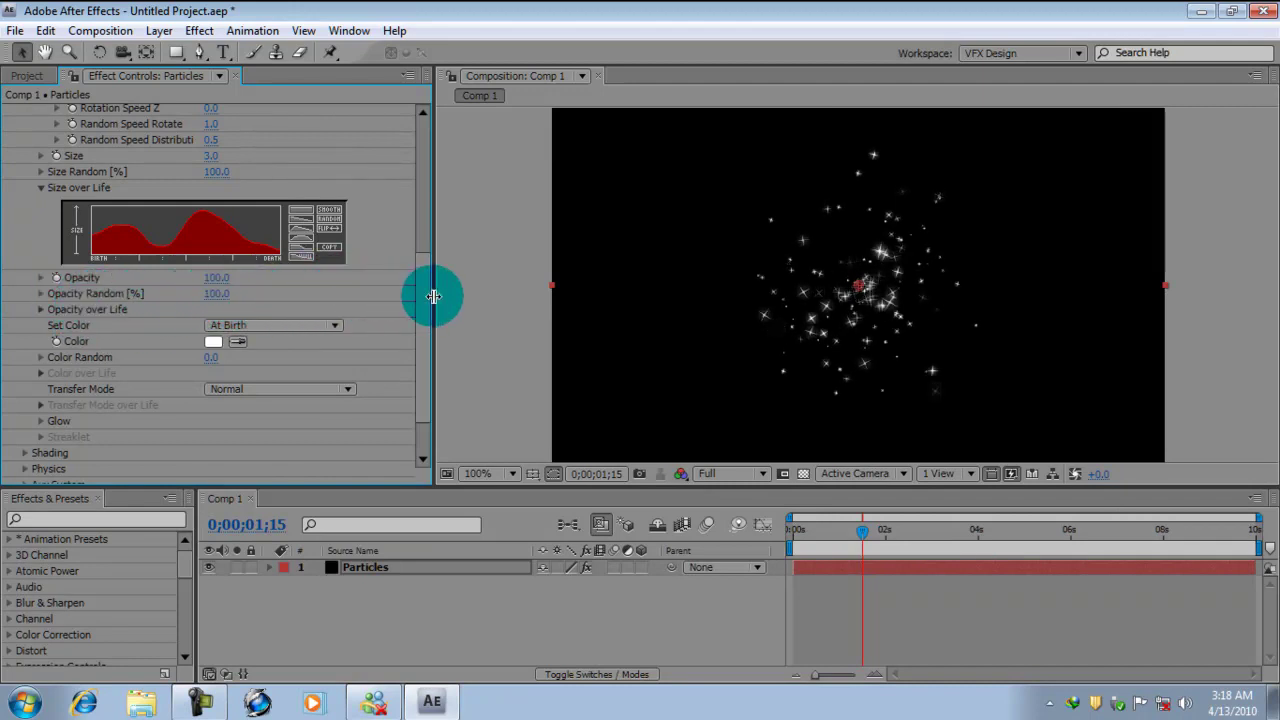
{"action": "left_click", "coordinate": [864, 540]}
{"action": "mouse_move", "coordinate": [864, 540]}
{"action": "left_mouse_down"}
{"action": "mouse_move", "coordinate": [797, 540]}
{"action": "mouse_move", "coordinate": [974, 538]}
{"action": "mouse_move", "coordinate": [857, 538]}
{"action": "mouse_move", "coordinate": [888, 540]}
{"action": "left_mouse_up"}
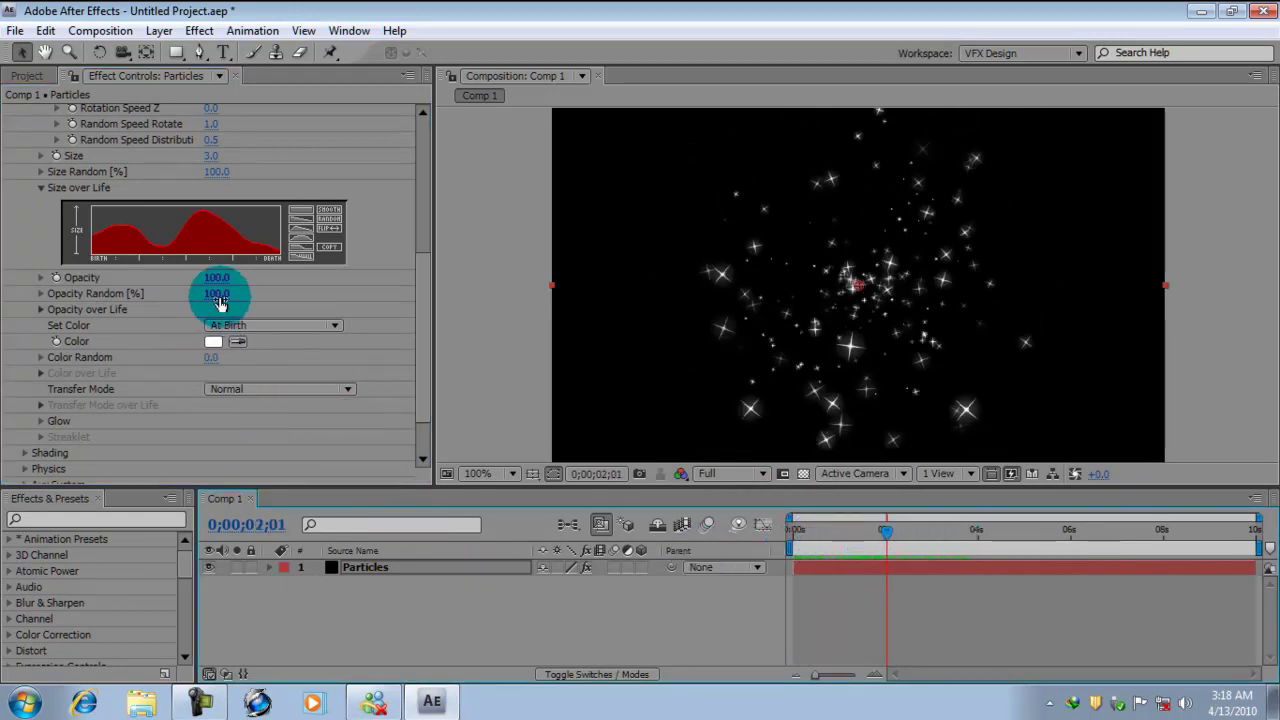
{"action": "left_click_drag", "start_coordinate": [214, 294], "coordinate": [184, 302]}
{"action": "left_click", "coordinate": [385, 393]}
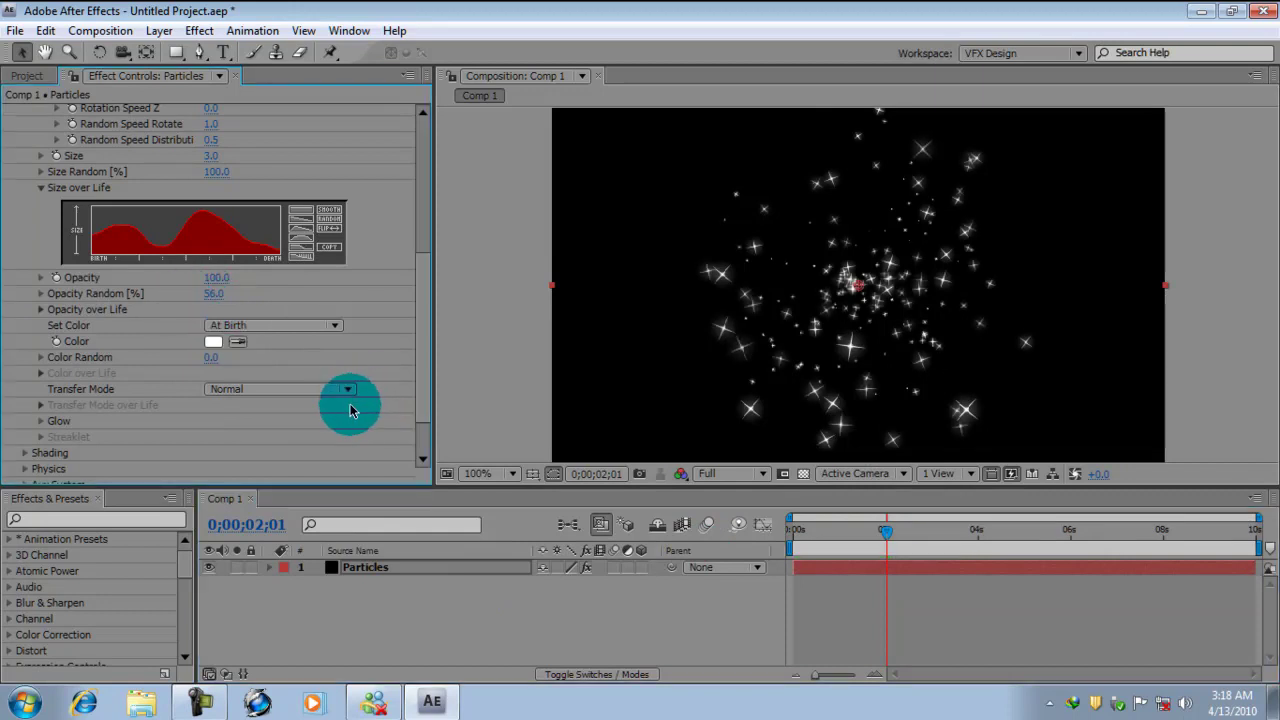
Expand Opacity over Life, paste the Size over Life curve into its graph, and check the particles up to 0;00;02;25
{"action": "left_click", "coordinate": [41, 311]}
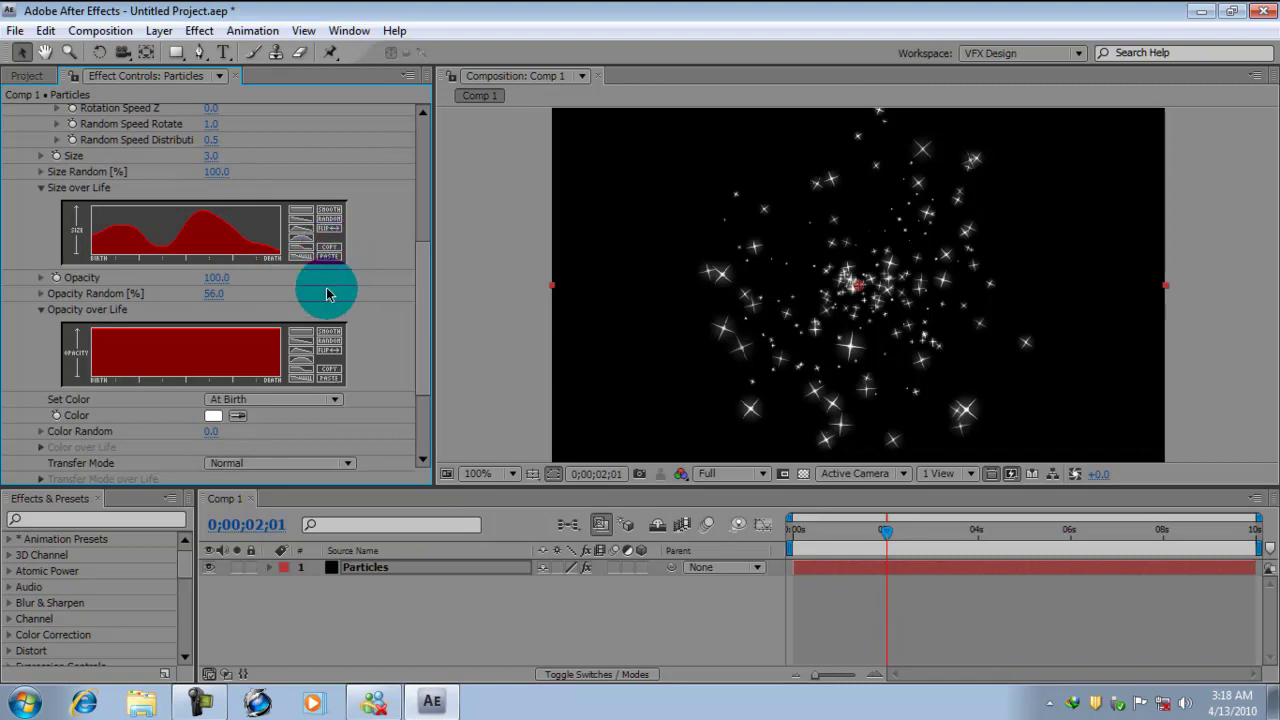
{"action": "left_click", "coordinate": [329, 380]}
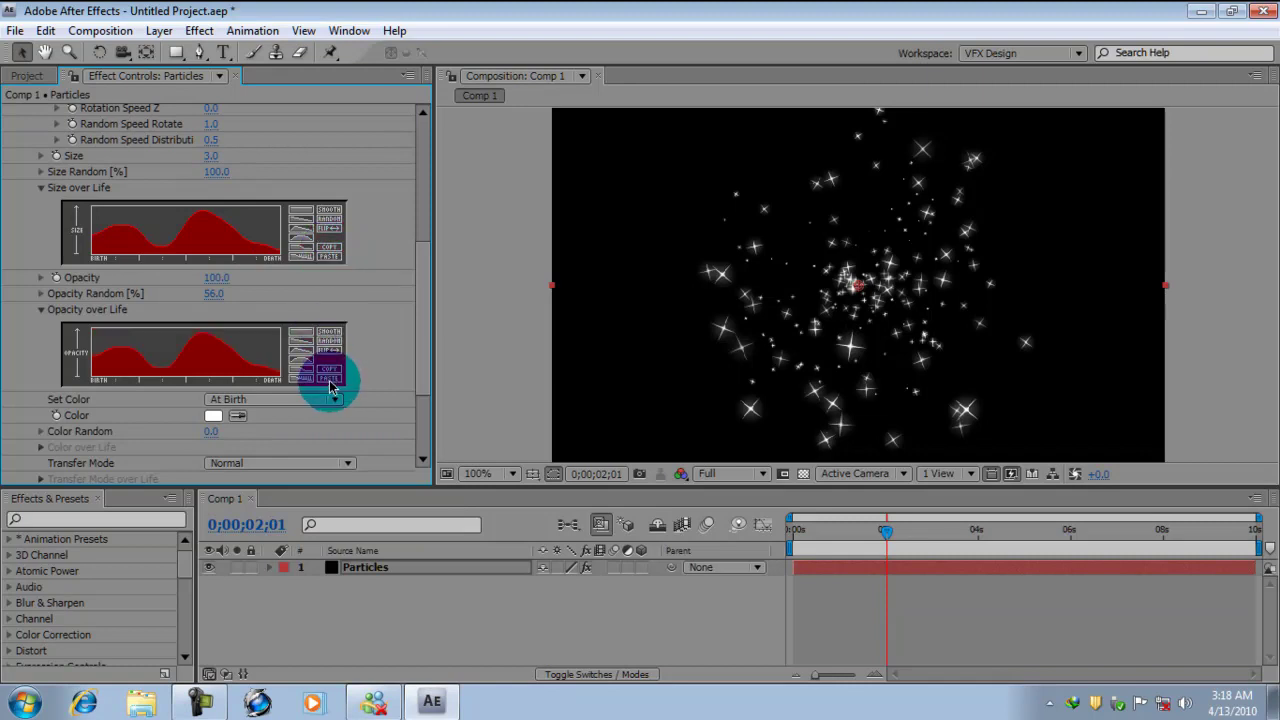
{"action": "left_click", "coordinate": [885, 533]}
{"action": "left_click_drag", "start_coordinate": [885, 533], "coordinate": [922, 546]}
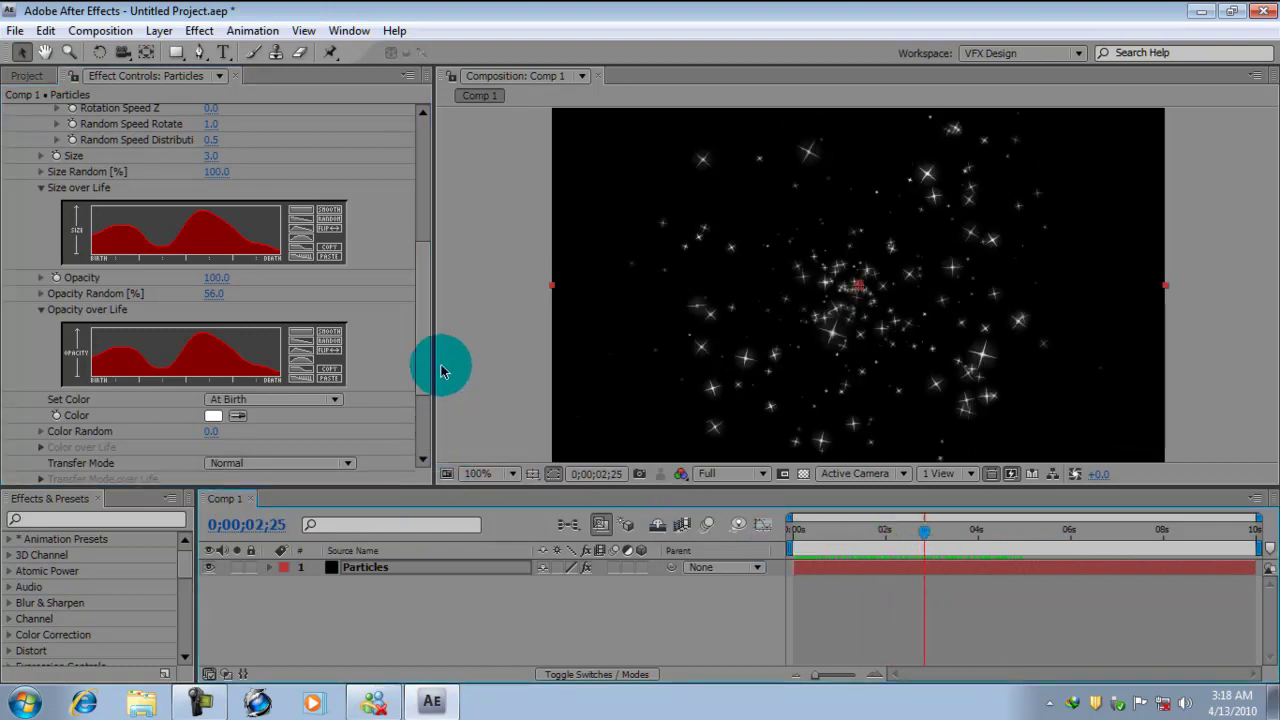
Flip the Opacity over Life curve horizontally and scrub to 0;00;04;10 to check the fading stars
{"action": "left_click_drag", "start_coordinate": [420, 357], "coordinate": [432, 424]}
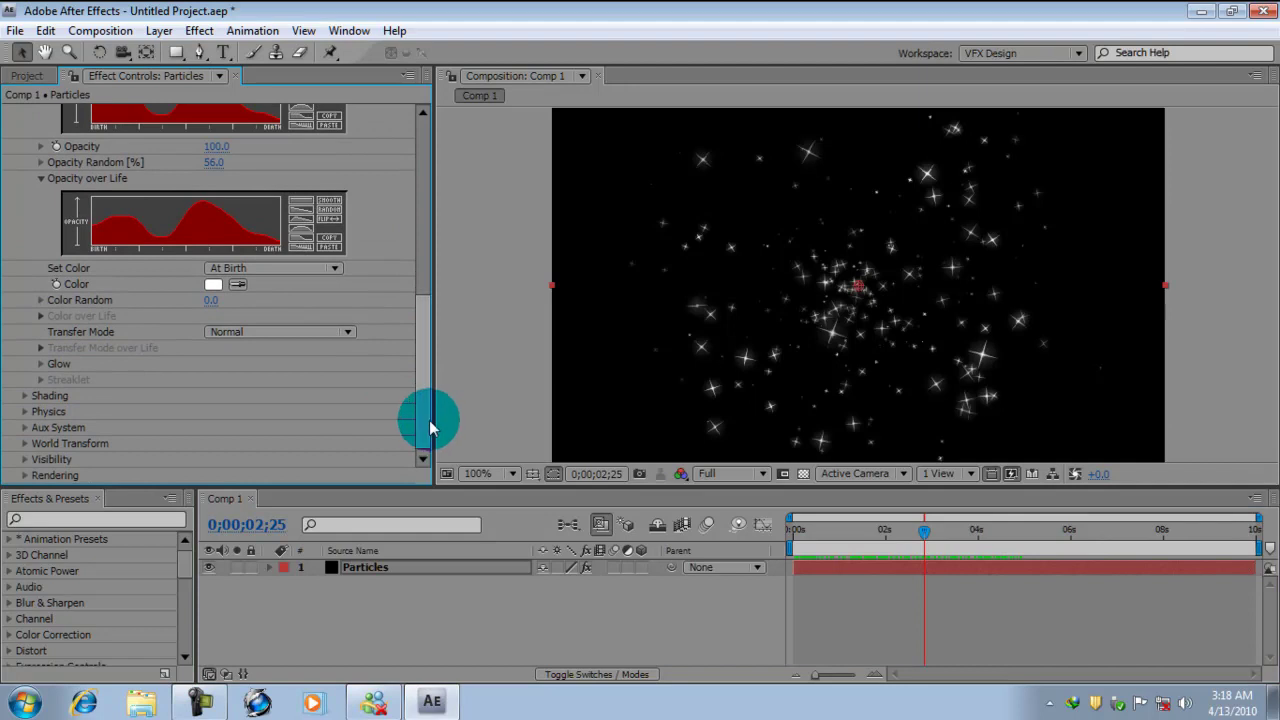
{"action": "left_click", "coordinate": [317, 224]}
{"action": "left_click_drag", "start_coordinate": [923, 534], "coordinate": [994, 531]}
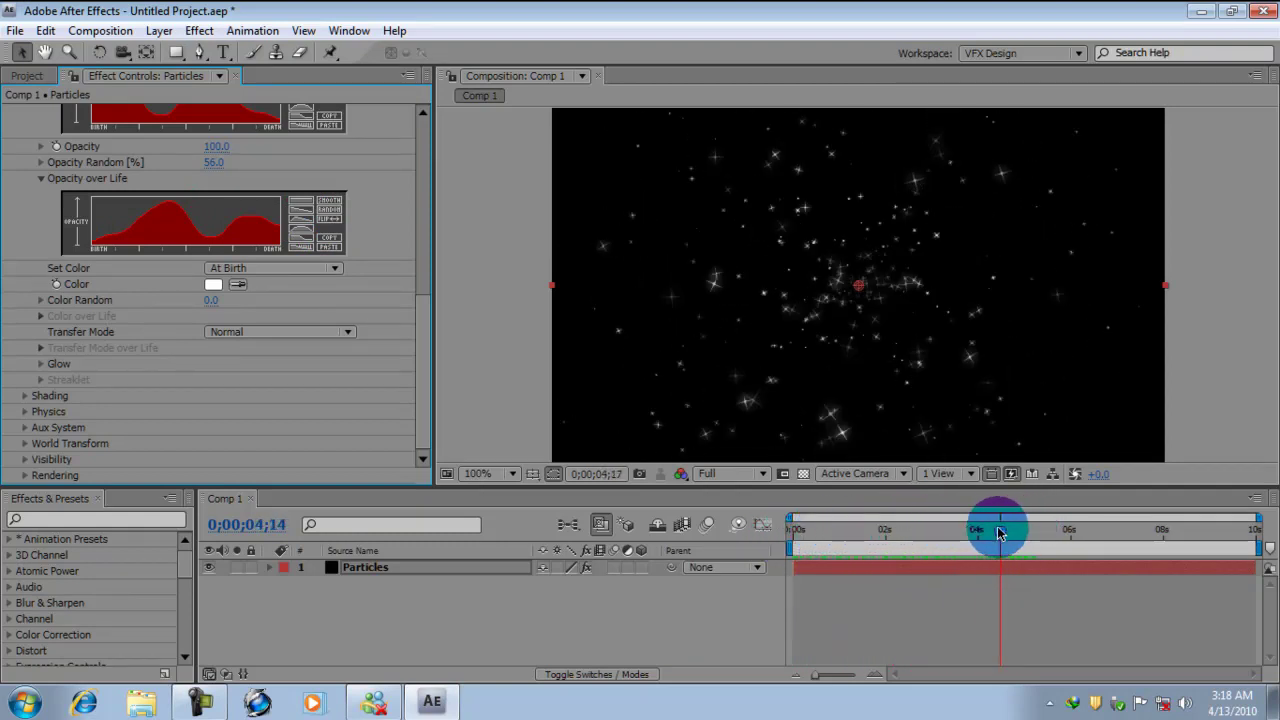
{"action": "left_click", "coordinate": [330, 229]}
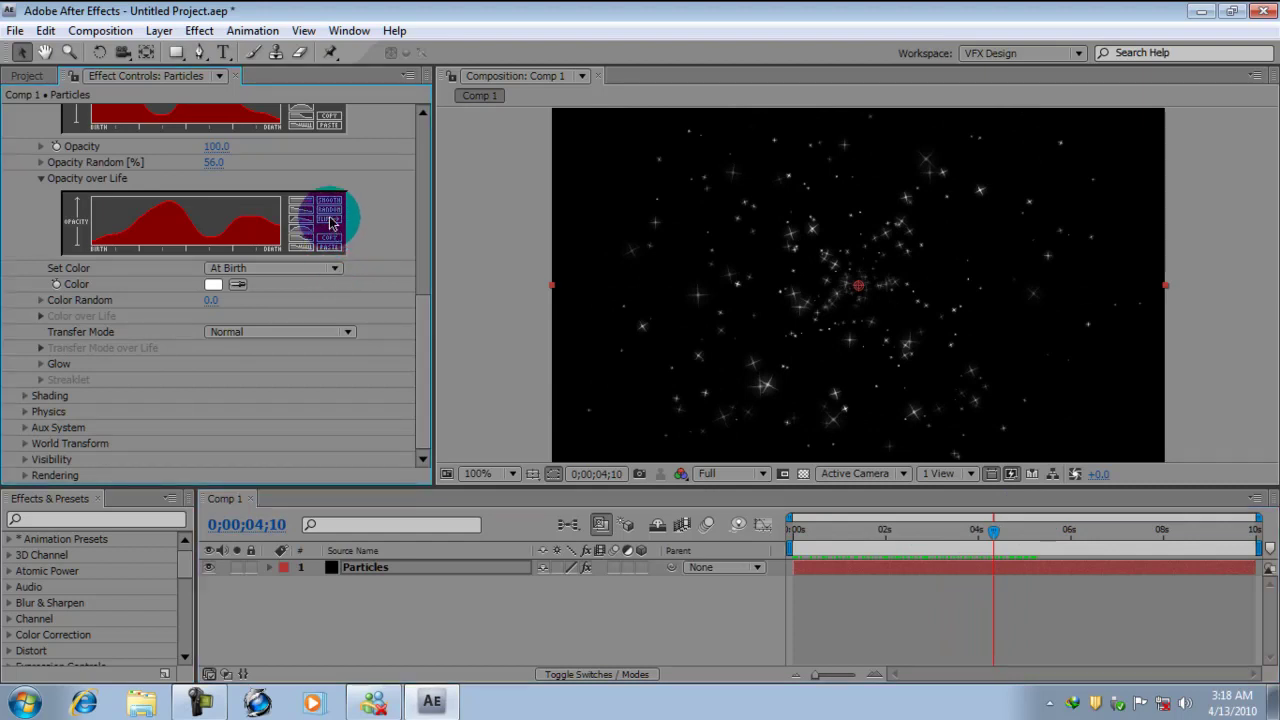
{"action": "left_click", "coordinate": [327, 220]}
Apply the Opacity over Life preset that fades in, holds at full and fades out, and check it at 0;00;02;20
{"action": "left_click", "coordinate": [307, 236]}
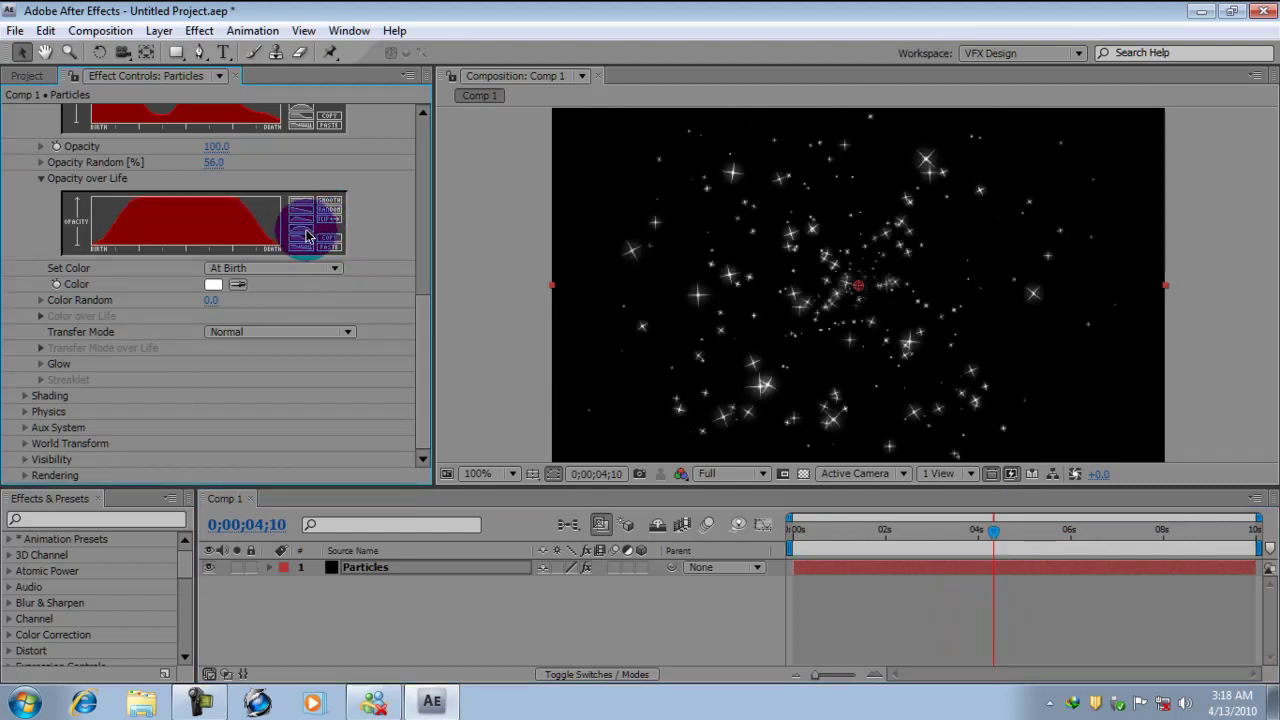
{"action": "left_click", "coordinate": [928, 537]}
{"action": "mouse_move", "coordinate": [928, 537]}
{"action": "left_mouse_down"}
{"action": "mouse_move", "coordinate": [803, 536]}
{"action": "mouse_move", "coordinate": [912, 537]}
{"action": "left_mouse_up"}
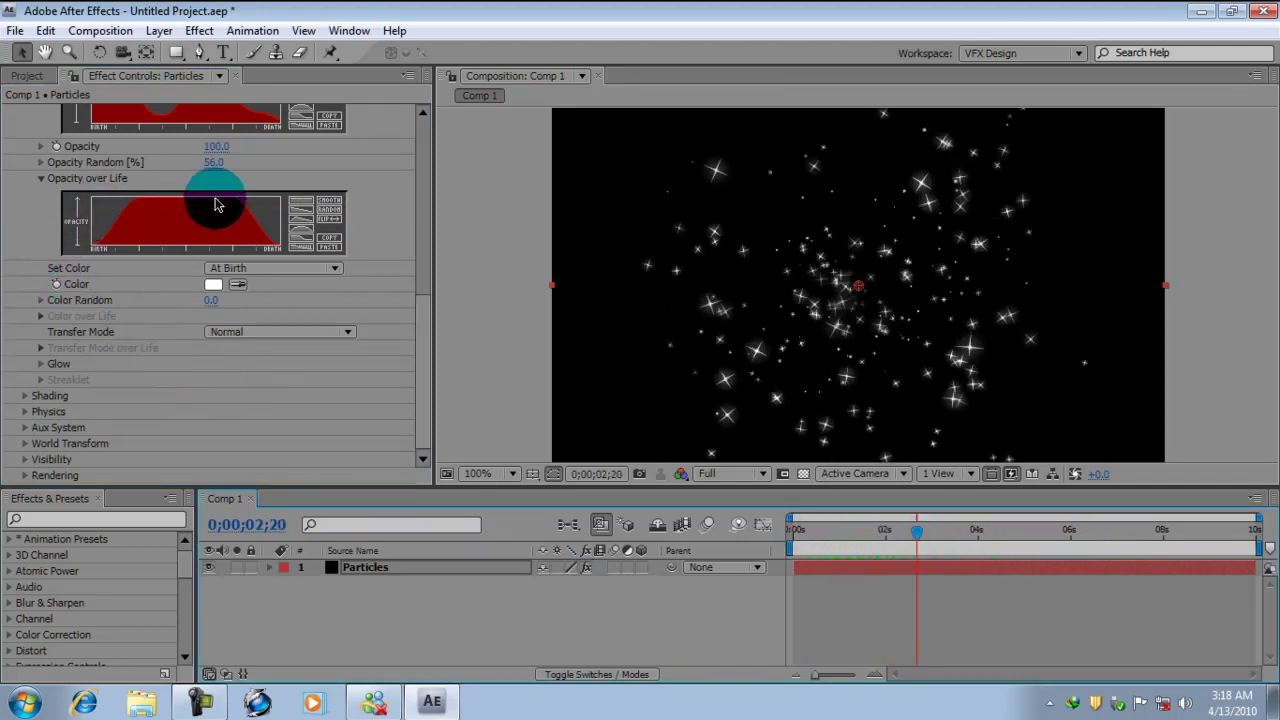
Redraw the end of the Opacity over Life curve so opacity stays full until death, and check it at 0;00;02;27
{"action": "mouse_move", "coordinate": [215, 204]}
{"action": "left_mouse_down"}
{"action": "mouse_move", "coordinate": [252, 215]}
{"action": "mouse_move", "coordinate": [280, 246]}
{"action": "mouse_move", "coordinate": [257, 248]}
{"action": "left_mouse_up"}
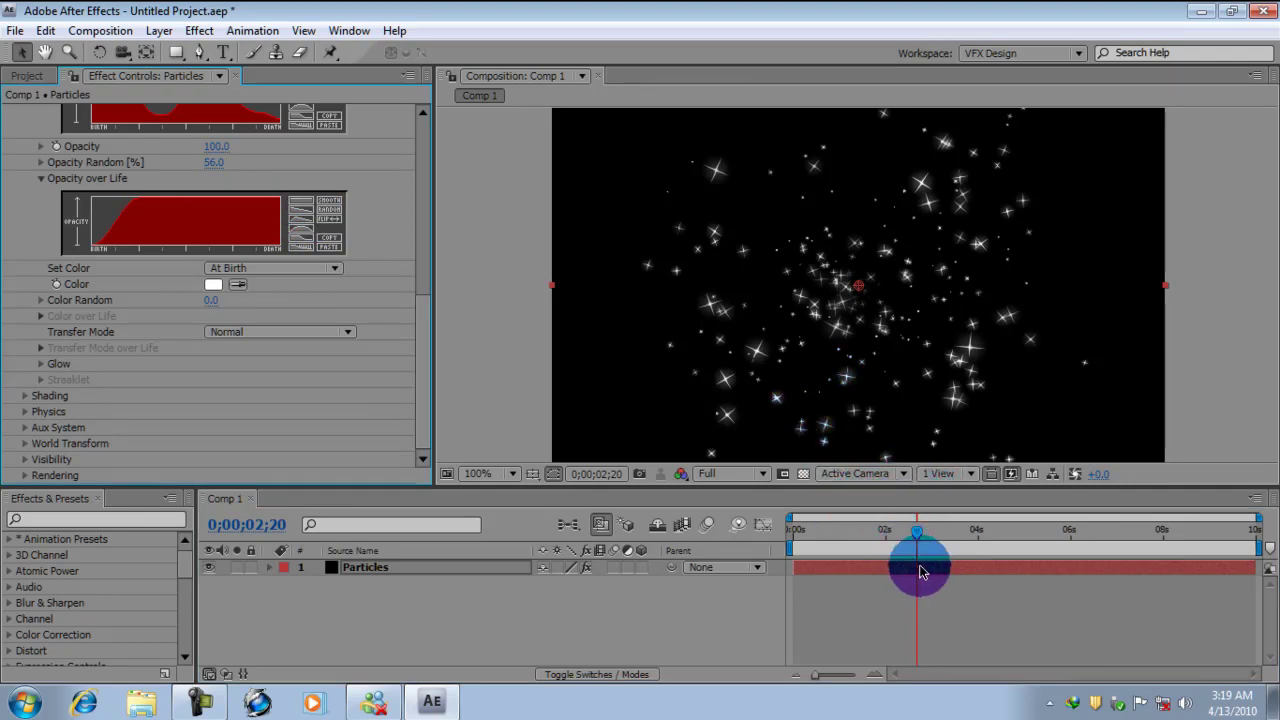
{"action": "mouse_move", "coordinate": [914, 527]}
{"action": "left_mouse_down"}
{"action": "mouse_move", "coordinate": [857, 529]}
{"action": "mouse_move", "coordinate": [927, 533]}
{"action": "left_mouse_up"}
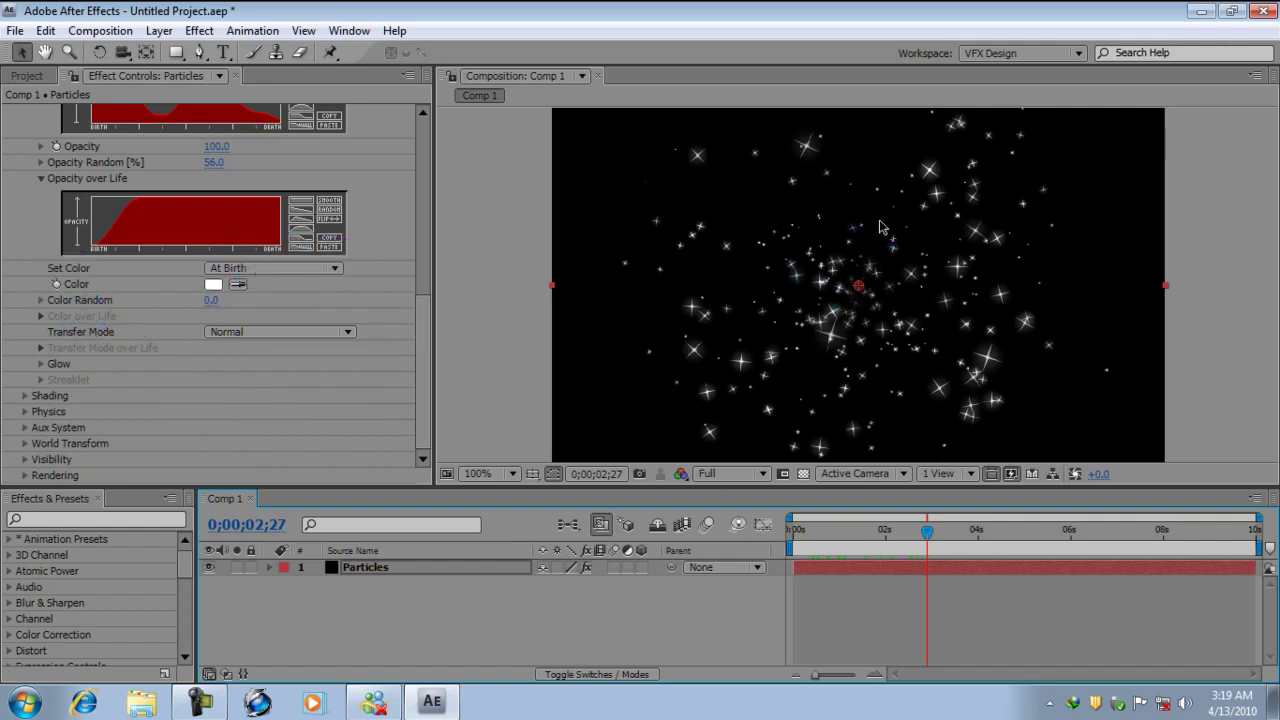
{"action": "left_click", "coordinate": [510, 413]}
{"action": "left_click", "coordinate": [486, 412]}
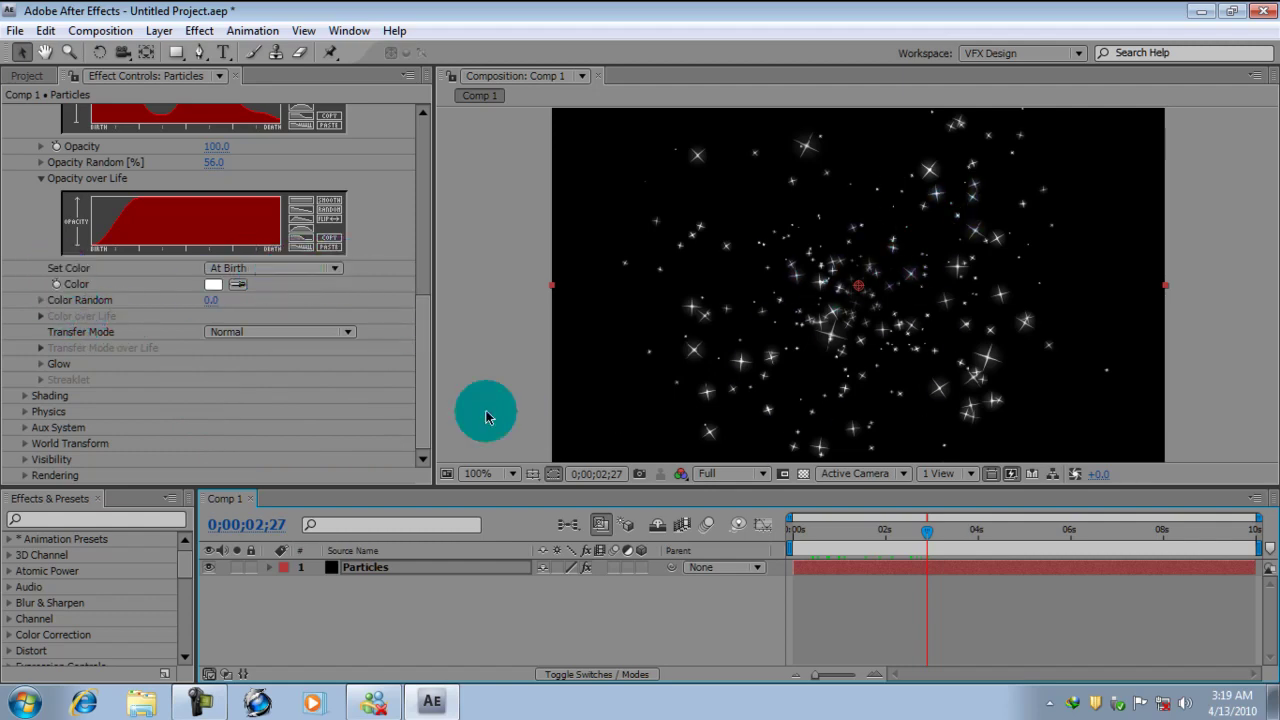
Set the particle Color to light blue 36C4D4 and check the stars at 0;00;03;03
{"action": "left_click", "coordinate": [227, 297]}
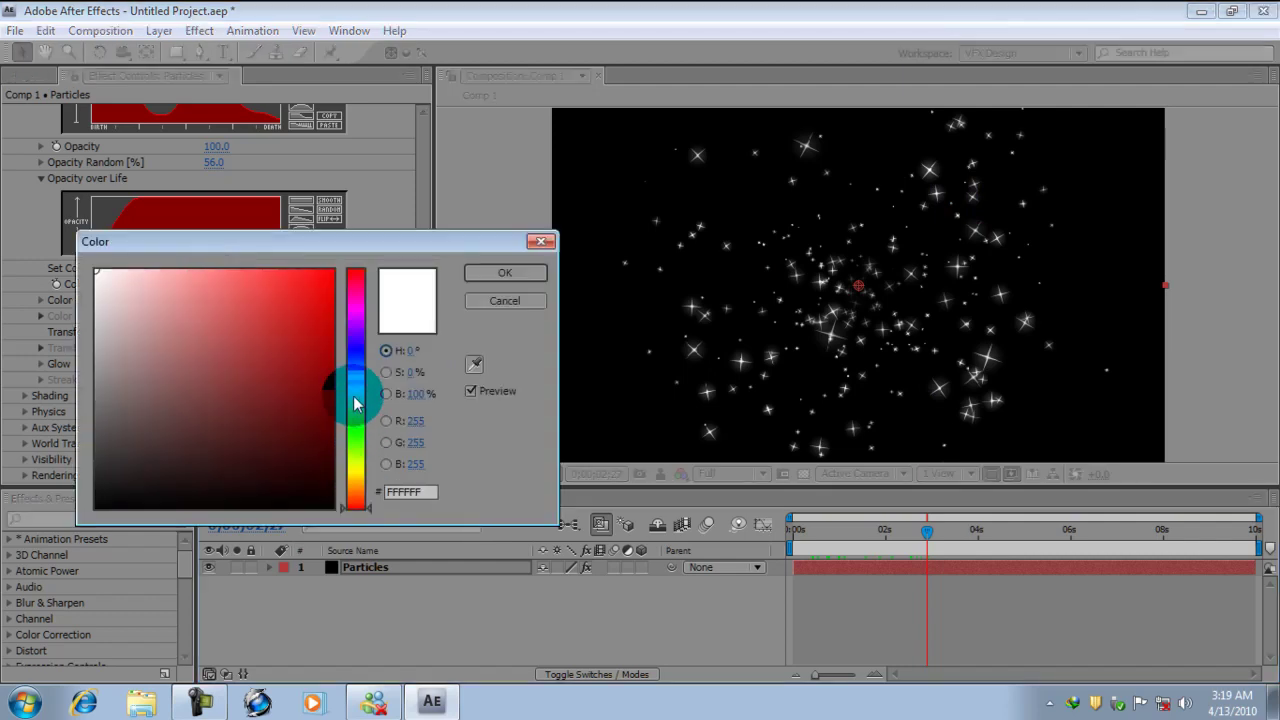
{"action": "left_click", "coordinate": [355, 392]}
{"action": "left_click_drag", "start_coordinate": [354, 382], "coordinate": [354, 379]}
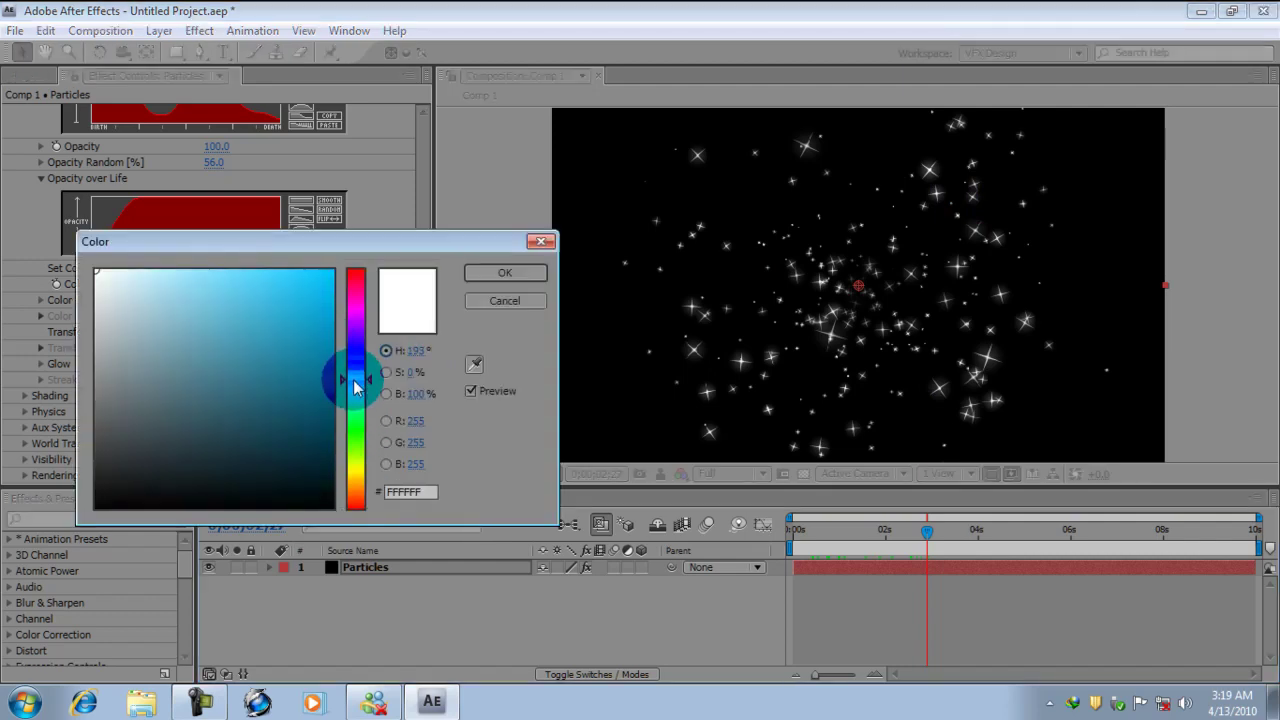
{"action": "left_click", "coordinate": [295, 315]}
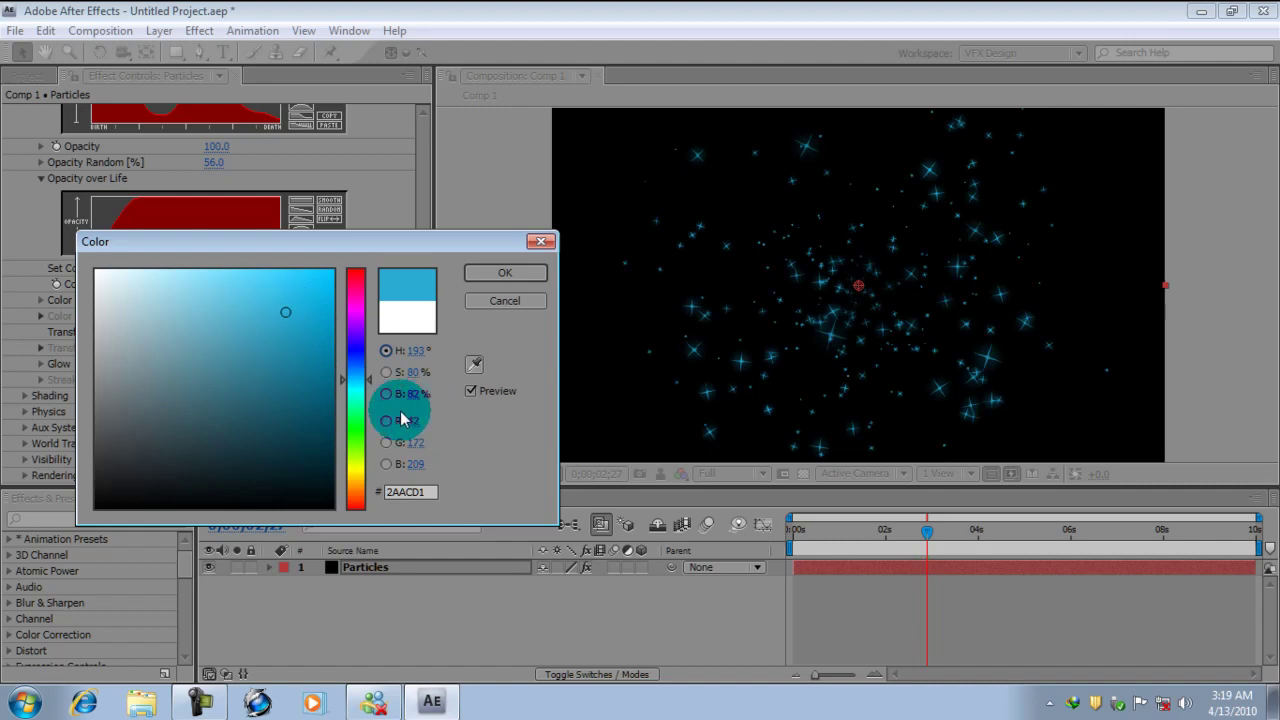
{"action": "left_click", "coordinate": [357, 393]}
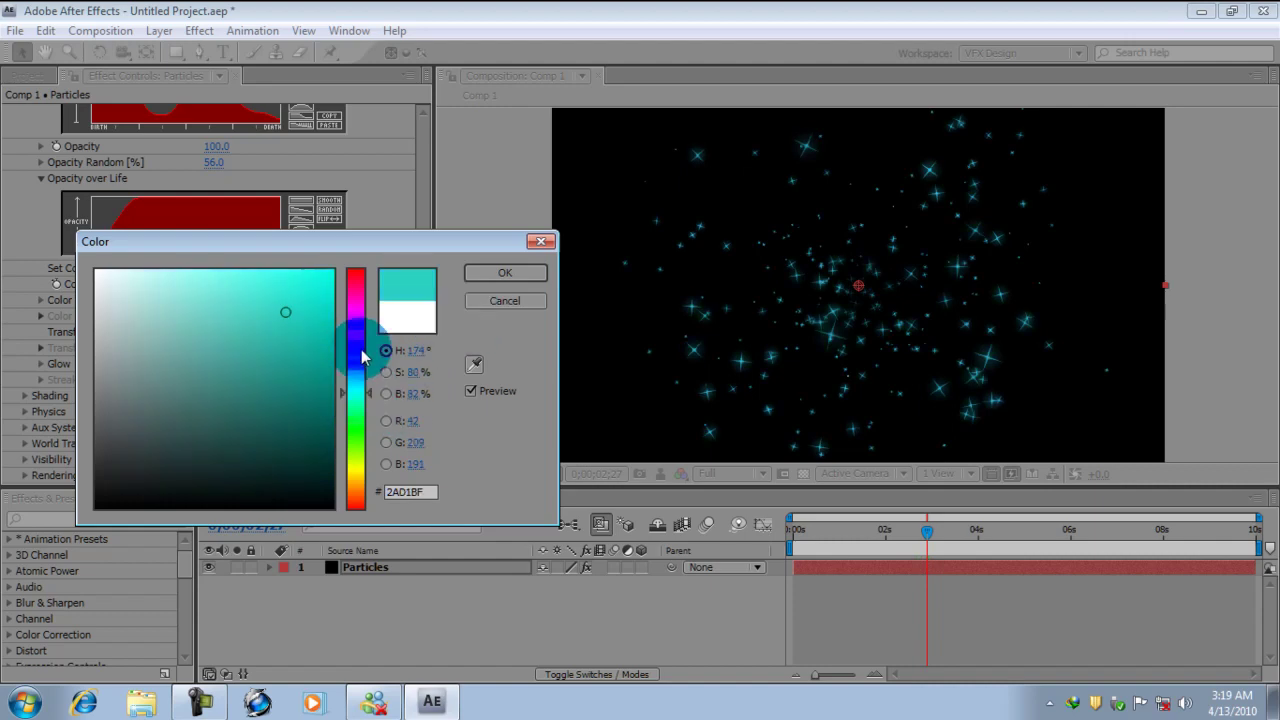
{"action": "left_click_drag", "start_coordinate": [362, 393], "coordinate": [356, 385]}
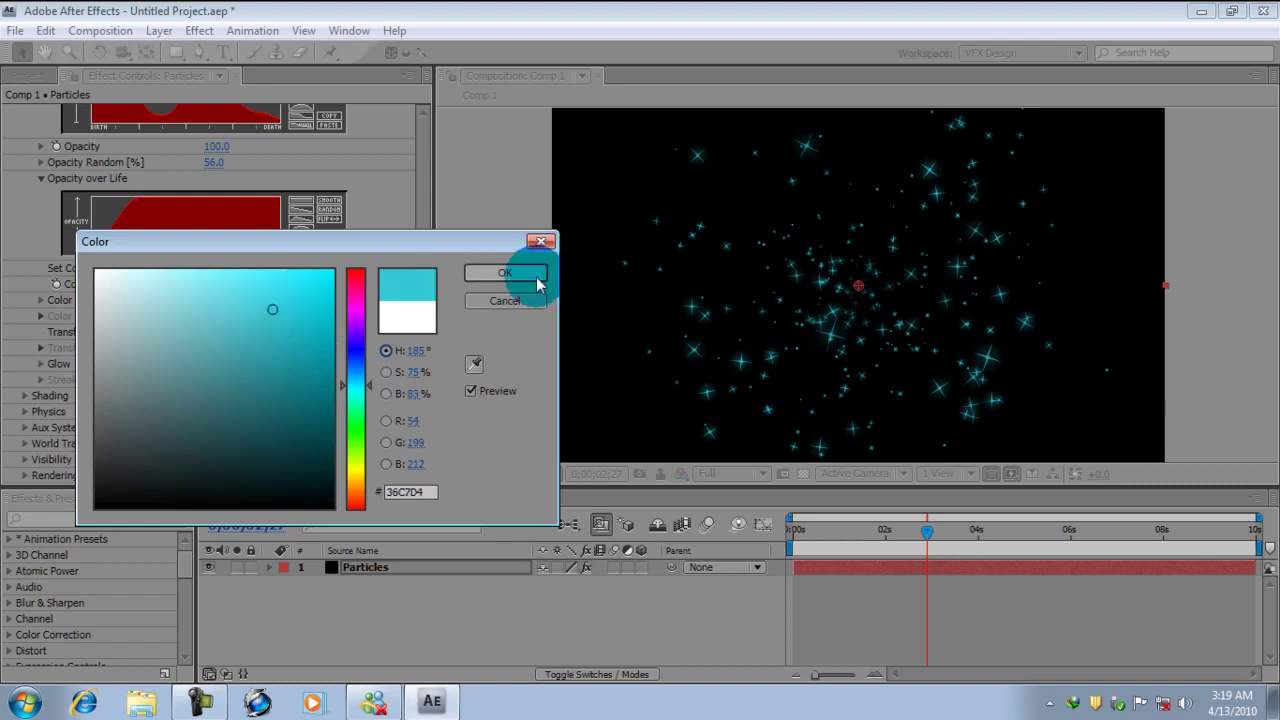
{"action": "left_click_drag", "start_coordinate": [420, 351], "coordinate": [415, 354]}
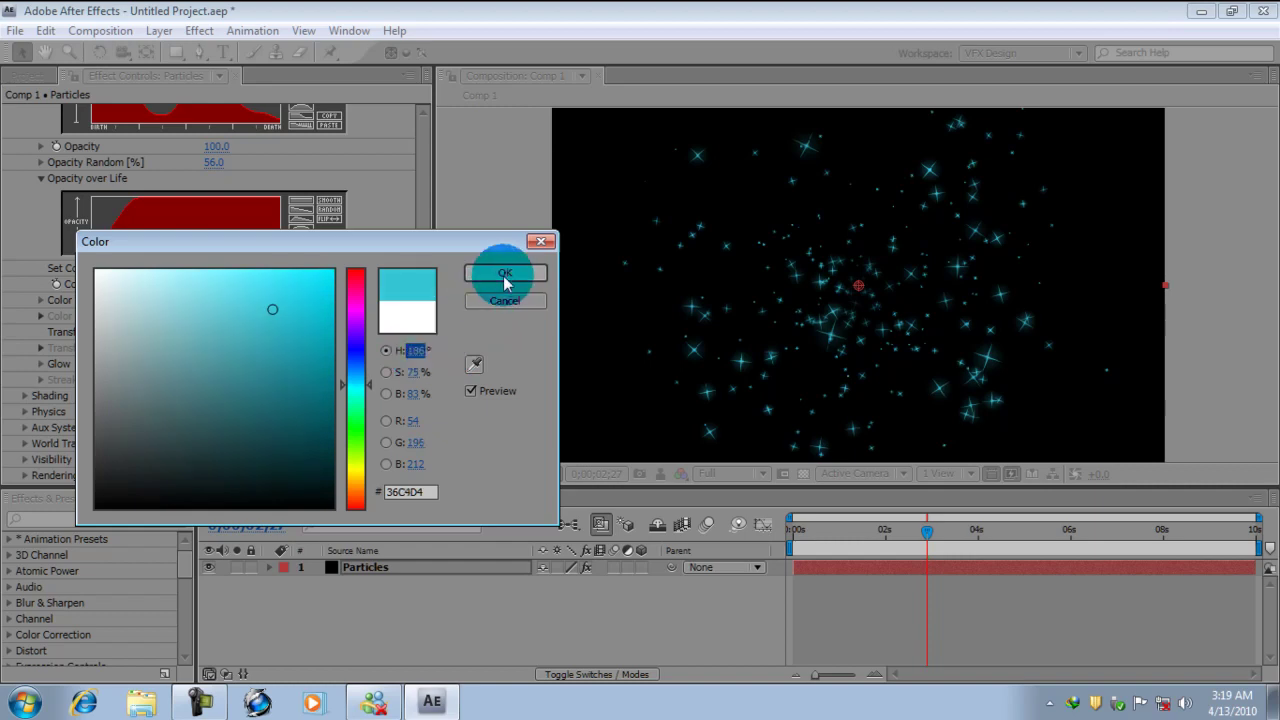
{"action": "left_click", "coordinate": [503, 272]}
{"action": "mouse_move", "coordinate": [945, 535]}
{"action": "left_mouse_down"}
{"action": "mouse_move", "coordinate": [869, 533]}
{"action": "mouse_move", "coordinate": [936, 535]}
{"action": "left_mouse_up"}
Set the particles' Color Random to 43
{"action": "left_click", "coordinate": [208, 300]}
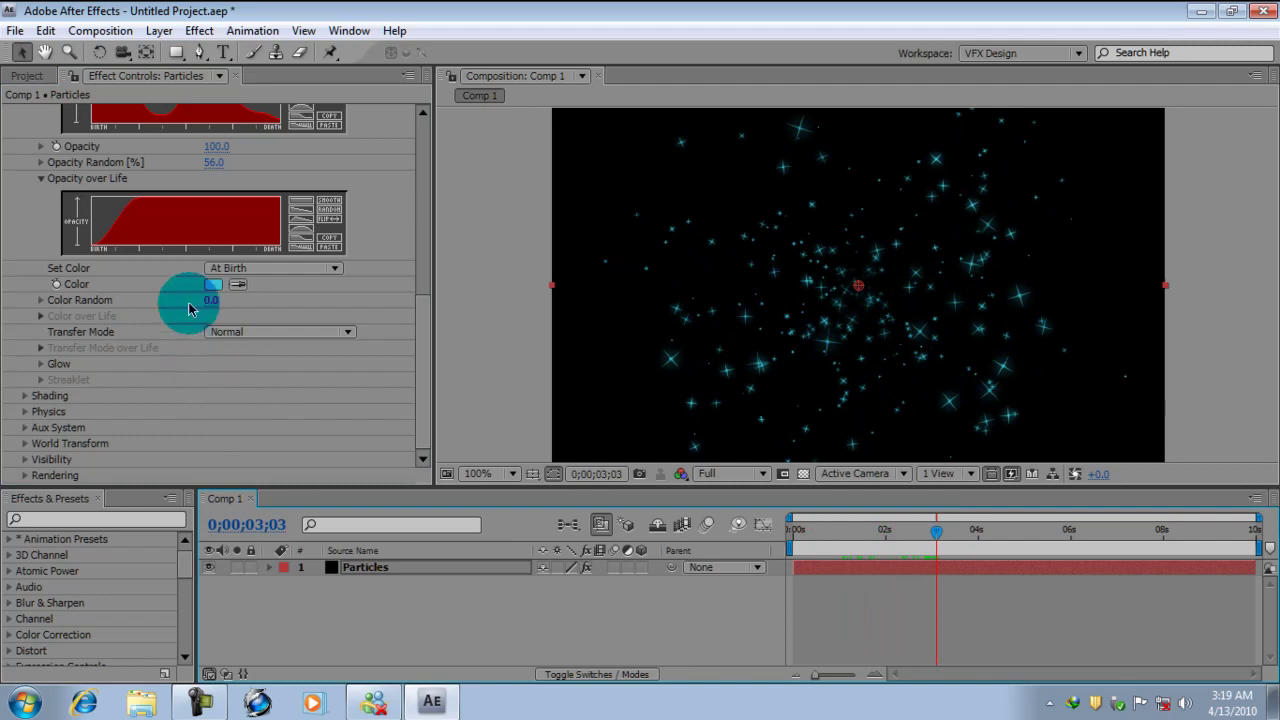
{"action": "key", "text": "Return"}
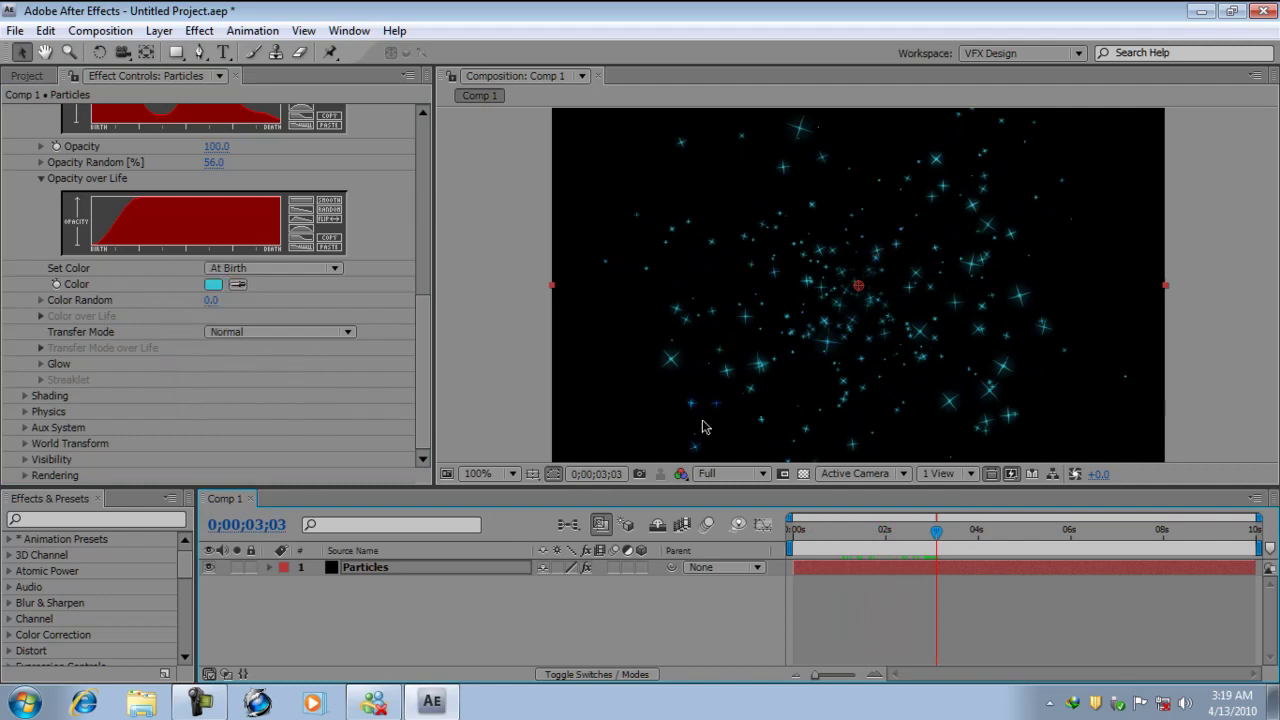
{"action": "left_click_drag", "start_coordinate": [210, 300], "coordinate": [258, 314]}
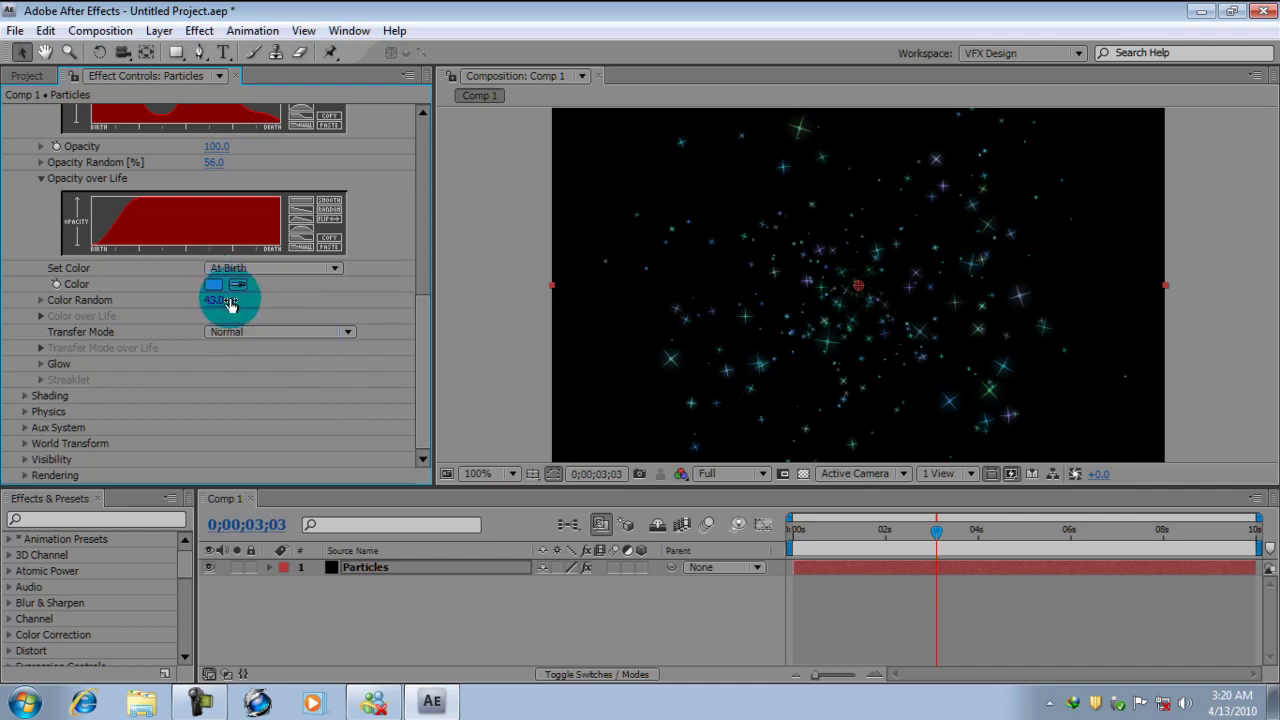
Switch Set Color to Over Life, expand the Color over Life gradient, and check the particles at 0;00;03;10
{"action": "left_click", "coordinate": [268, 268]}
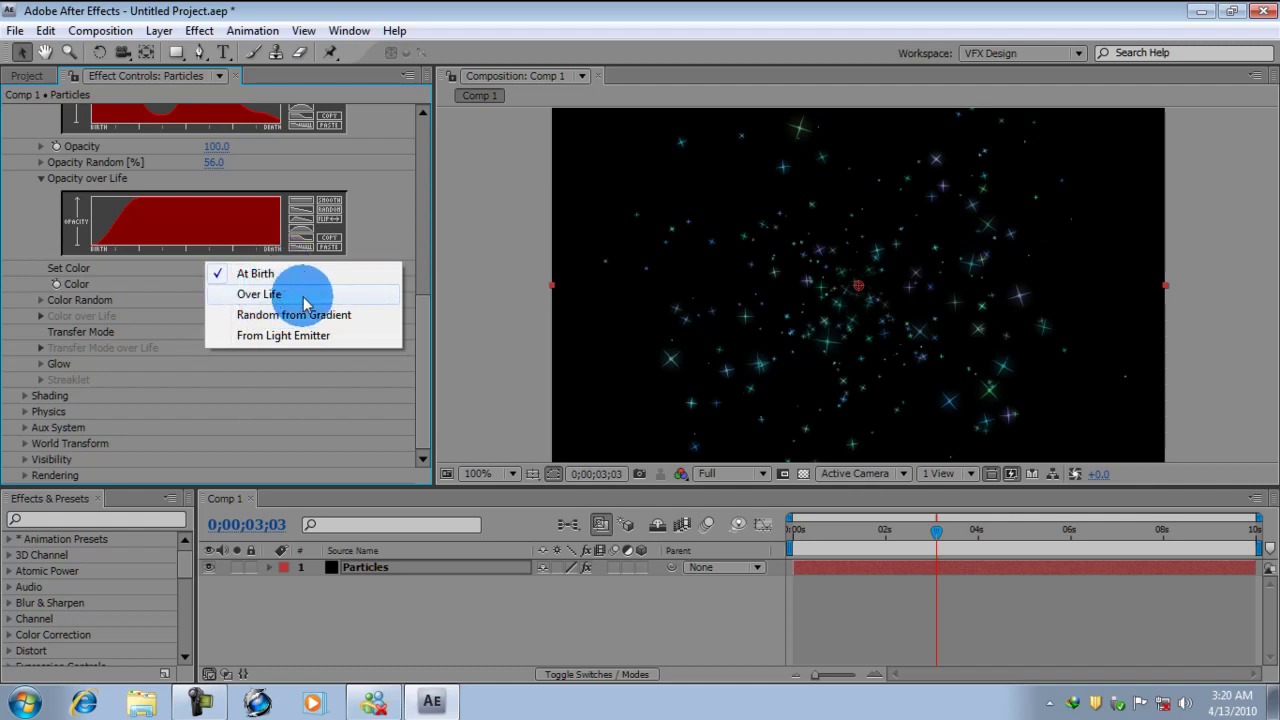
{"action": "left_click", "coordinate": [304, 296]}
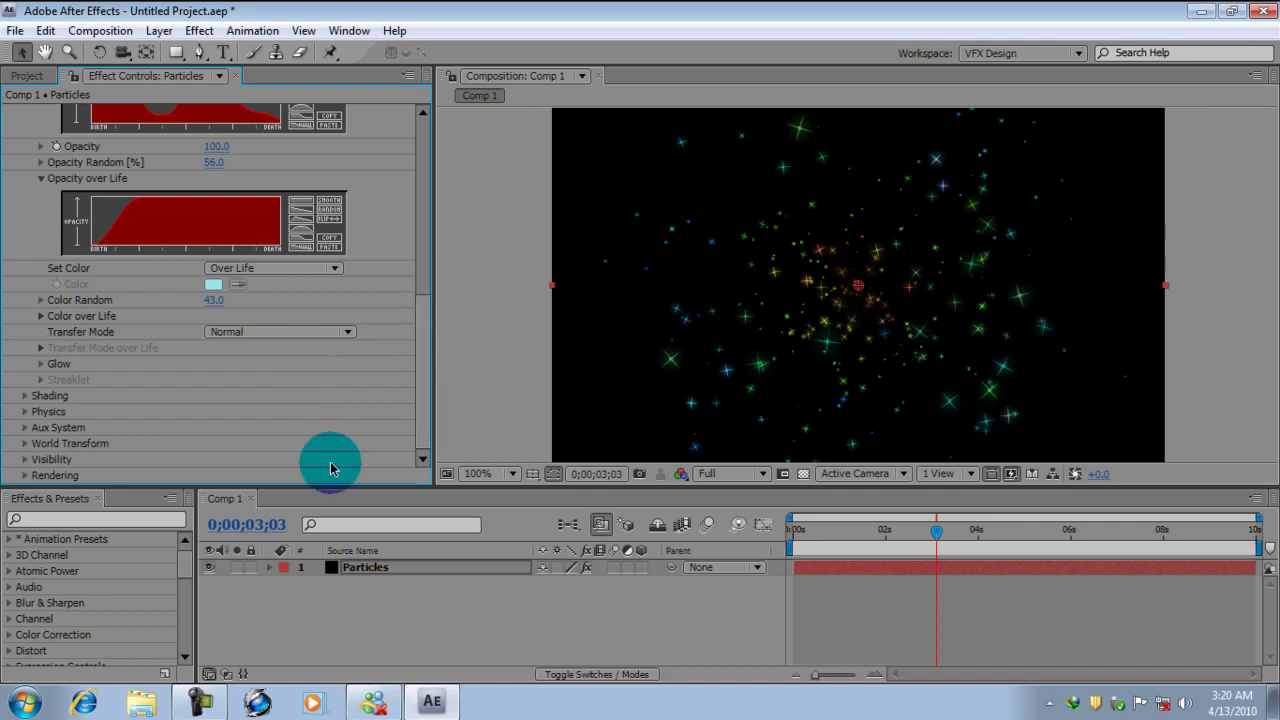
{"action": "left_click", "coordinate": [41, 316]}
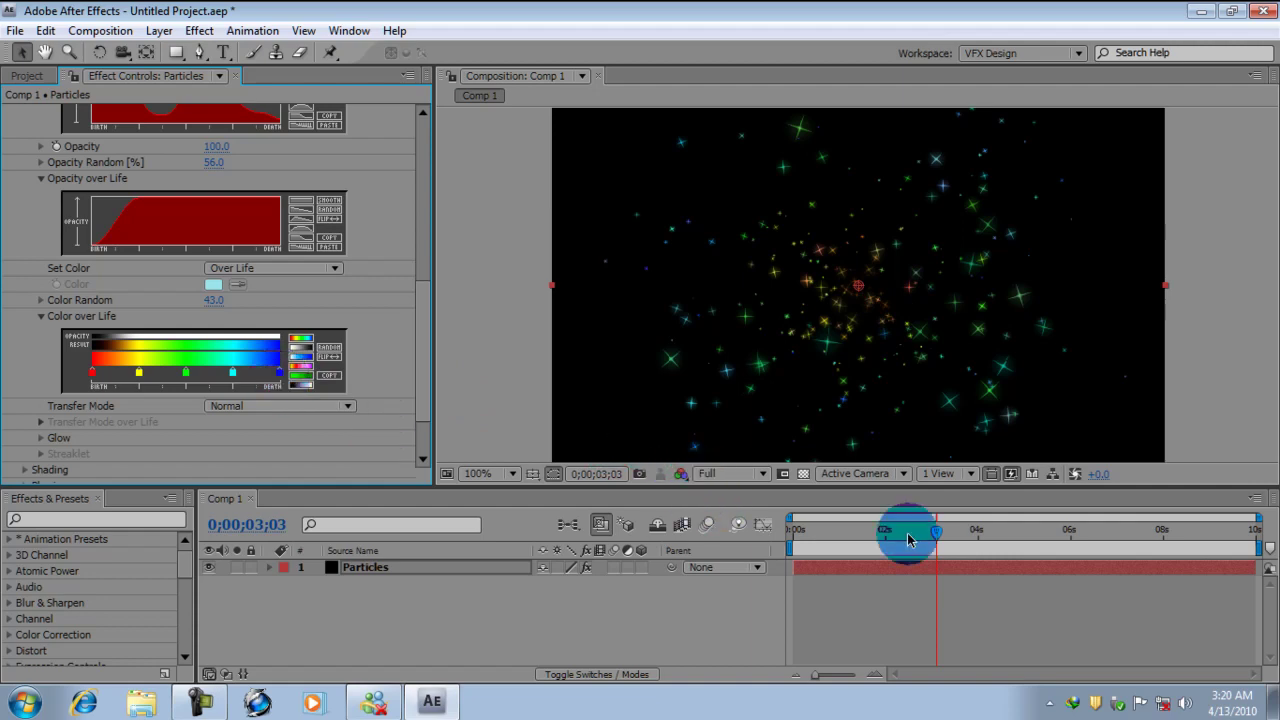
{"action": "mouse_move", "coordinate": [940, 534]}
{"action": "left_mouse_down"}
{"action": "mouse_move", "coordinate": [817, 543]}
{"action": "mouse_move", "coordinate": [947, 546]}
{"action": "left_mouse_up"}
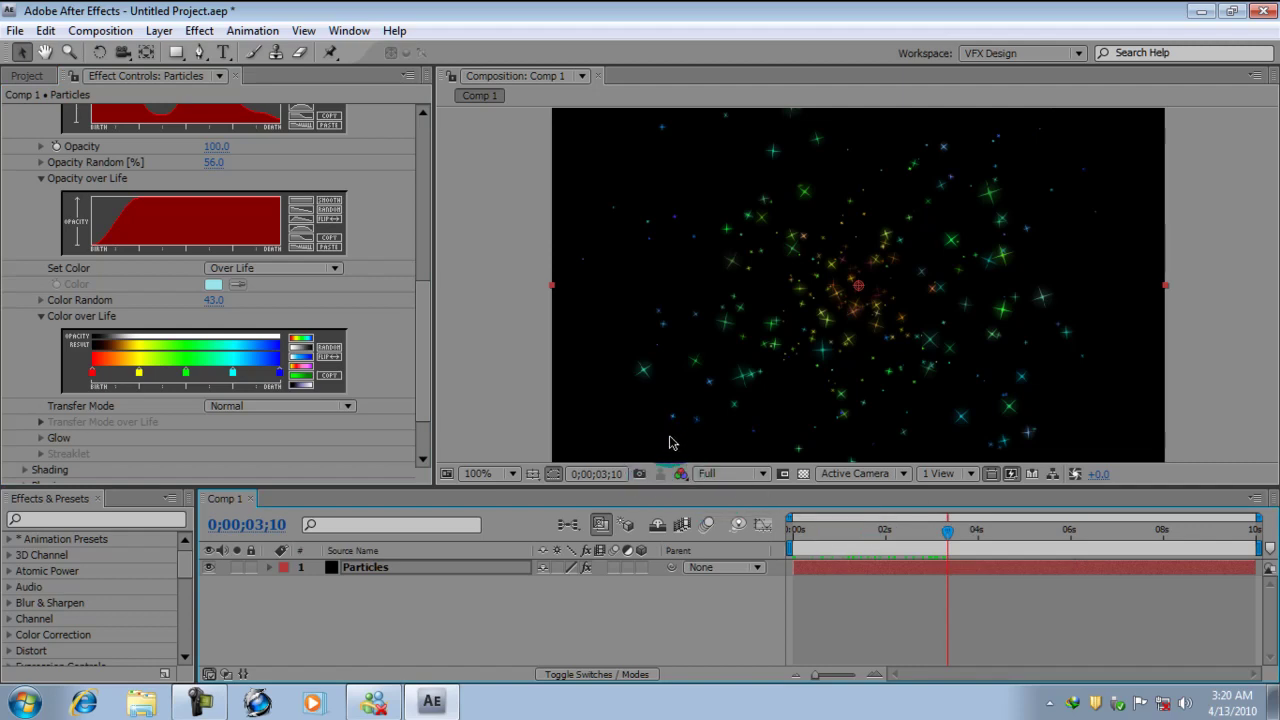
Apply the white-cyan-blue gradient preset to Color over Life at 0;00;03;28 and set the particle Transfer Mode to Add
{"action": "left_click", "coordinate": [305, 360]}
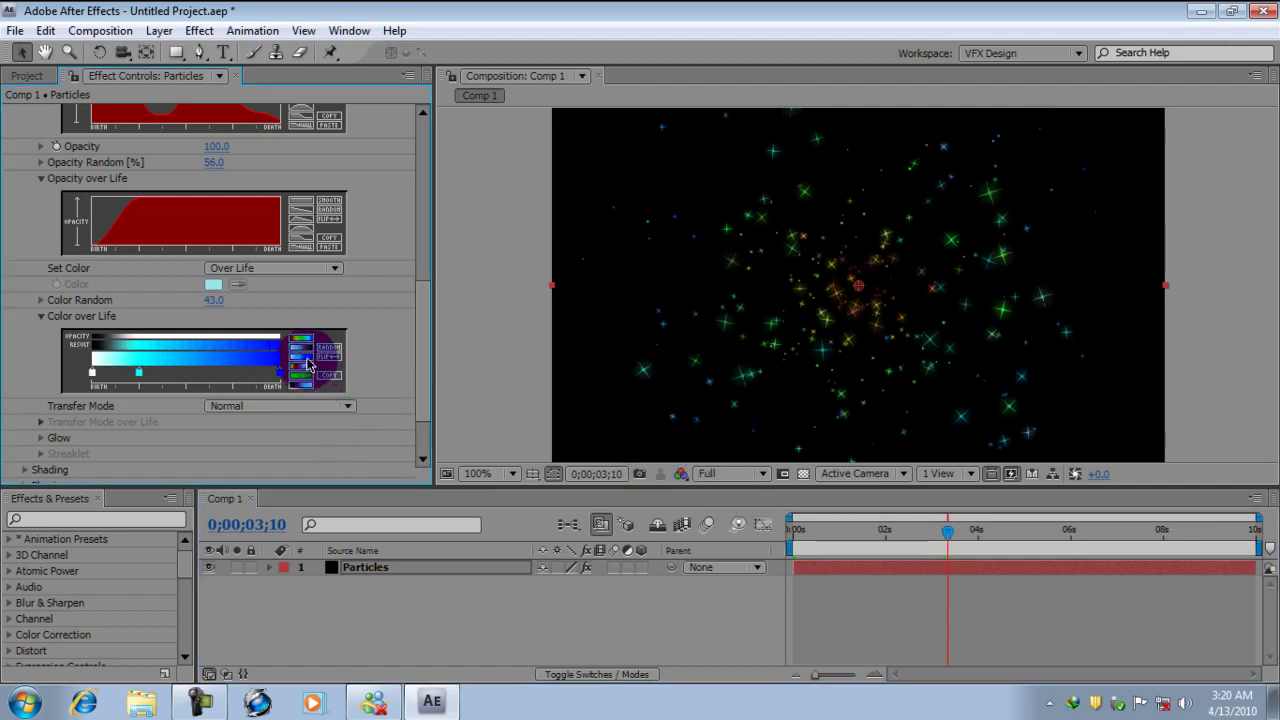
{"action": "mouse_move", "coordinate": [967, 549]}
{"action": "left_mouse_down"}
{"action": "mouse_move", "coordinate": [808, 537]}
{"action": "mouse_move", "coordinate": [948, 545]}
{"action": "mouse_move", "coordinate": [975, 534]}
{"action": "left_mouse_up"}
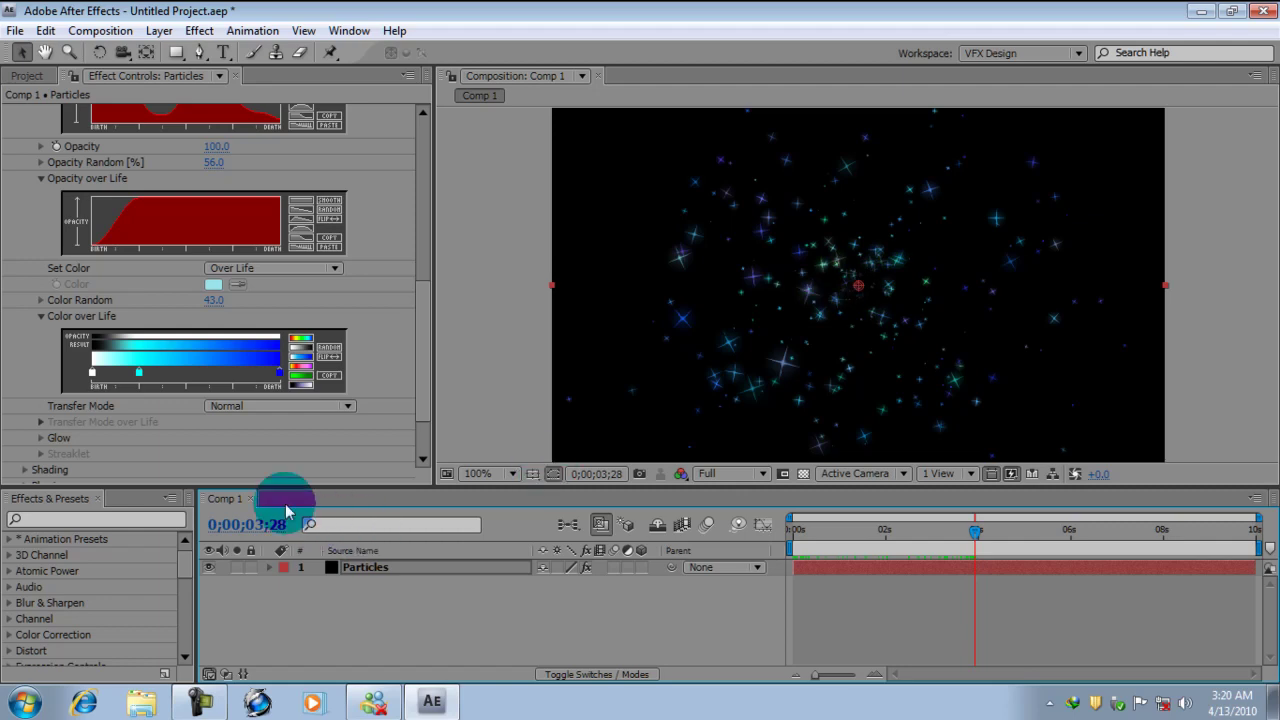
{"action": "left_click", "coordinate": [270, 407]}
{"action": "left_click", "coordinate": [250, 432]}
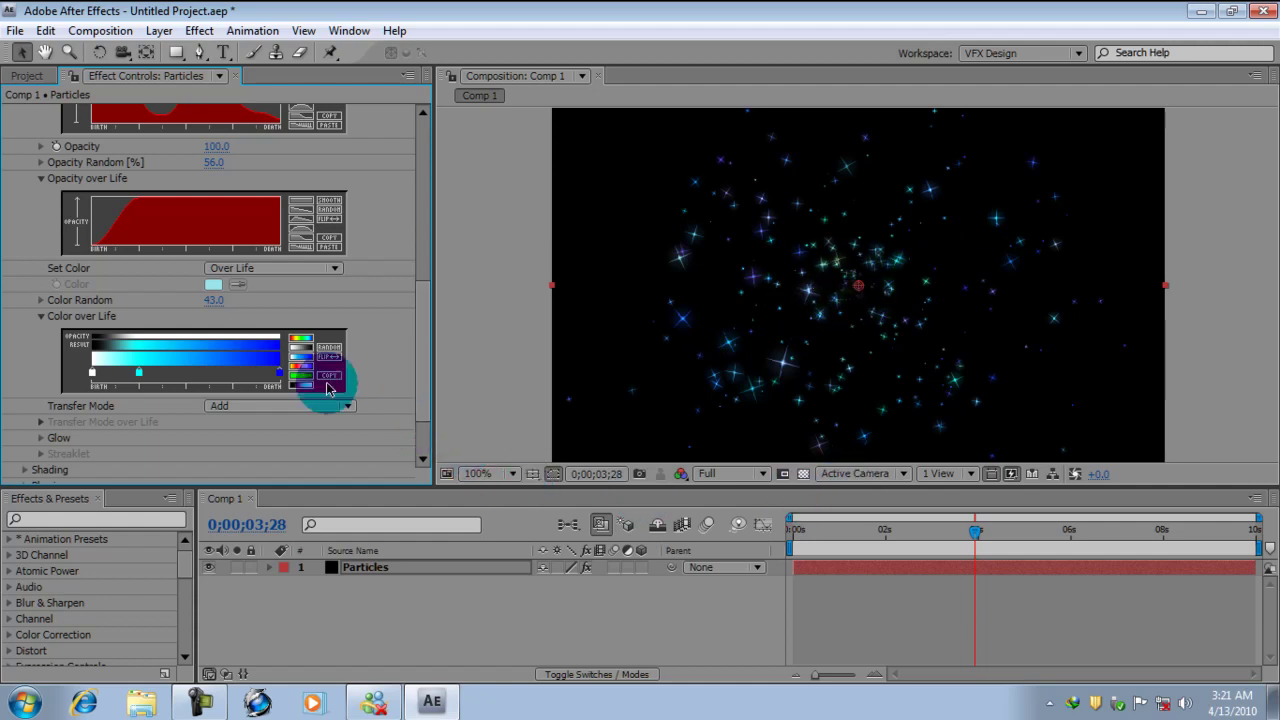
Switch Set Color to Random from Gradient and copy the Color over Life gradient, leaving the chosen color option in place
{"action": "left_click", "coordinate": [288, 270]}
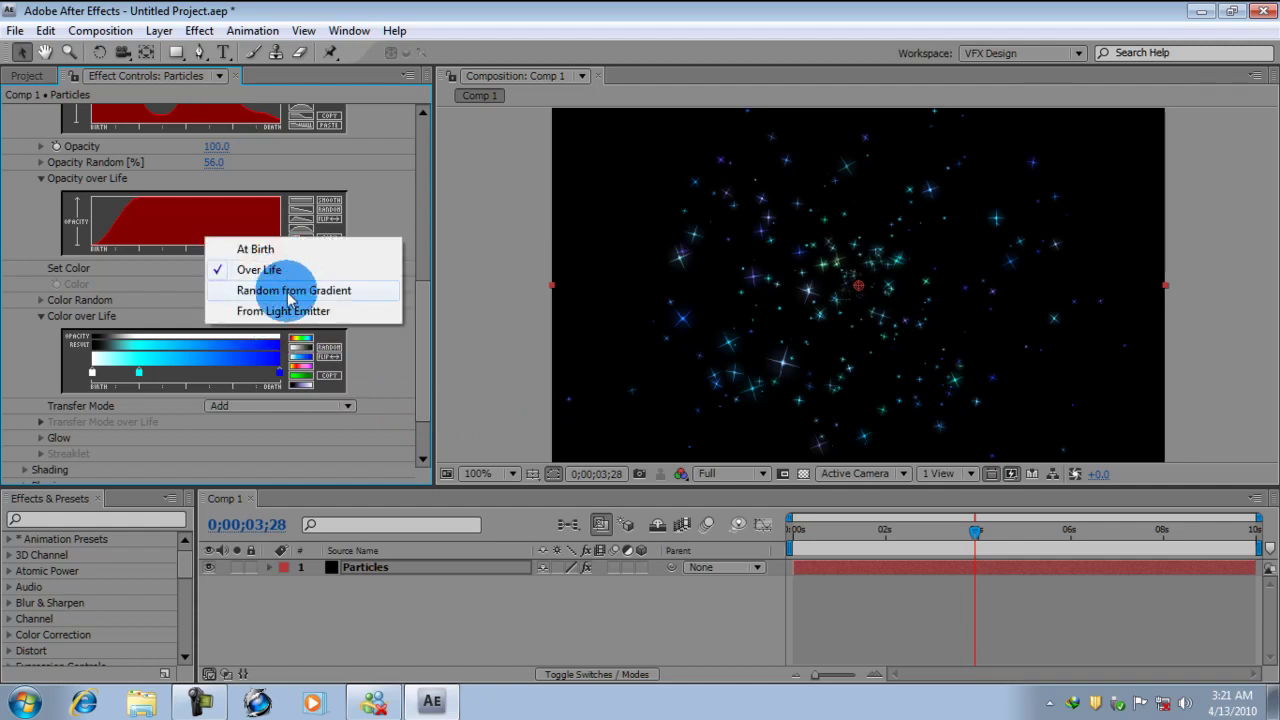
{"action": "left_click", "coordinate": [300, 291]}
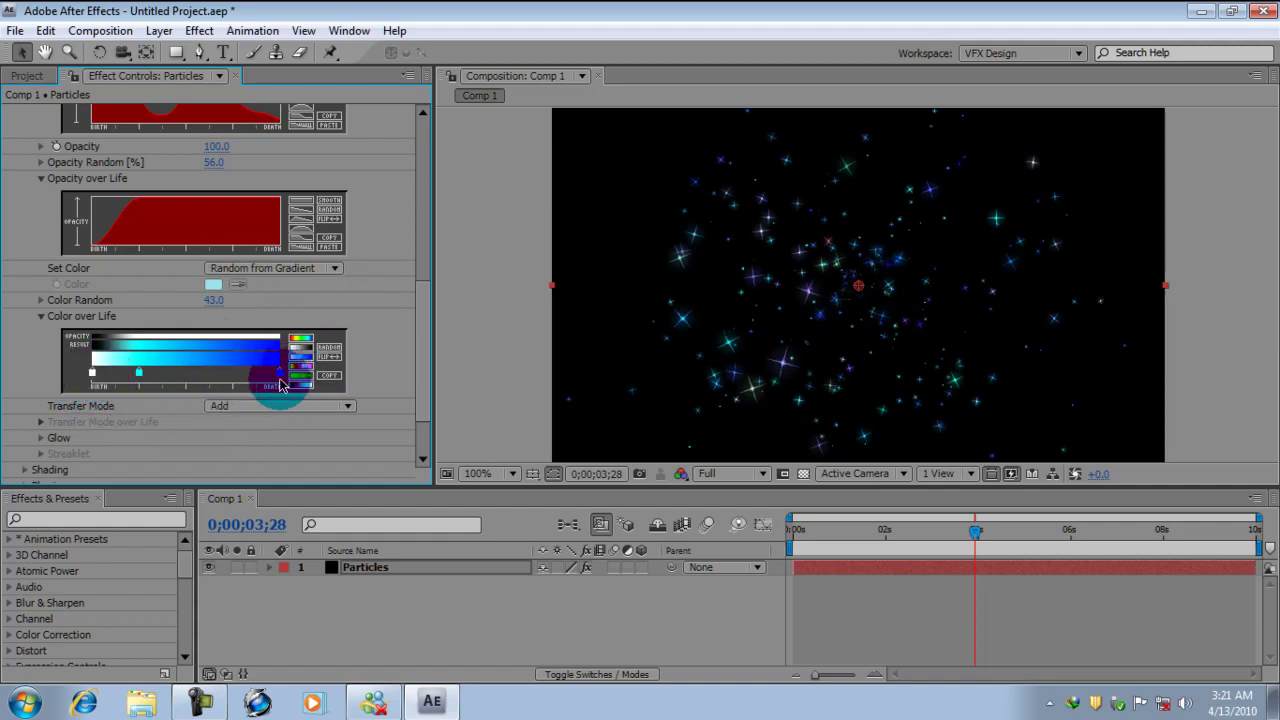
{"action": "left_click_drag", "start_coordinate": [242, 387], "coordinate": [275, 375]}
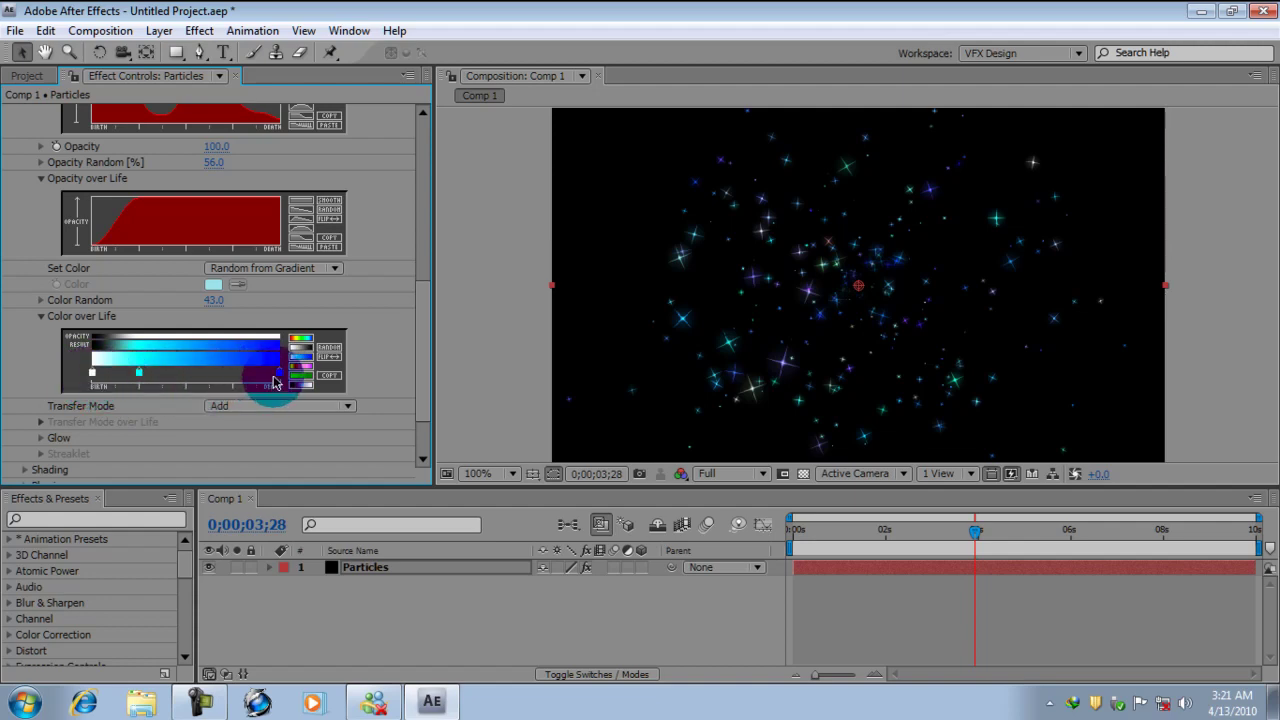
{"action": "left_click", "coordinate": [333, 374]}
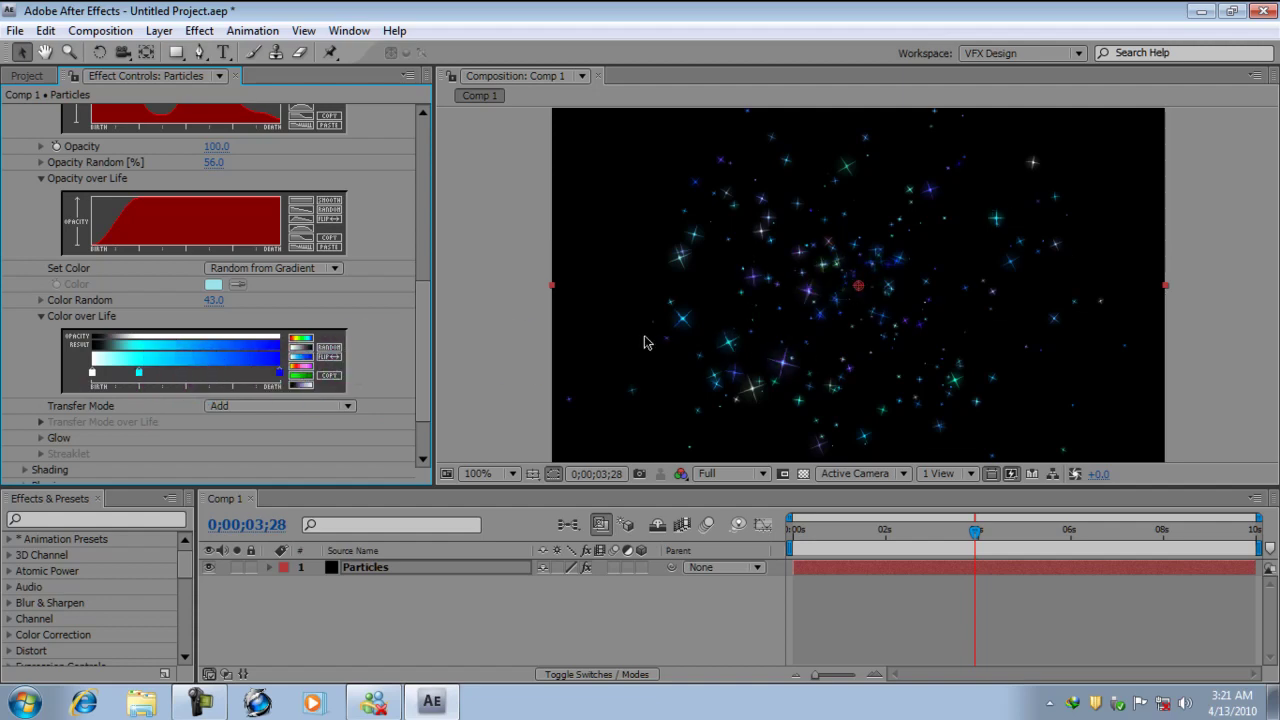
{"action": "mouse_move", "coordinate": [496, 365]}
{"action": "left_mouse_down"}
{"action": "mouse_move", "coordinate": [429, 349]}
{"action": "mouse_move", "coordinate": [335, 273]}
{"action": "left_mouse_up"}
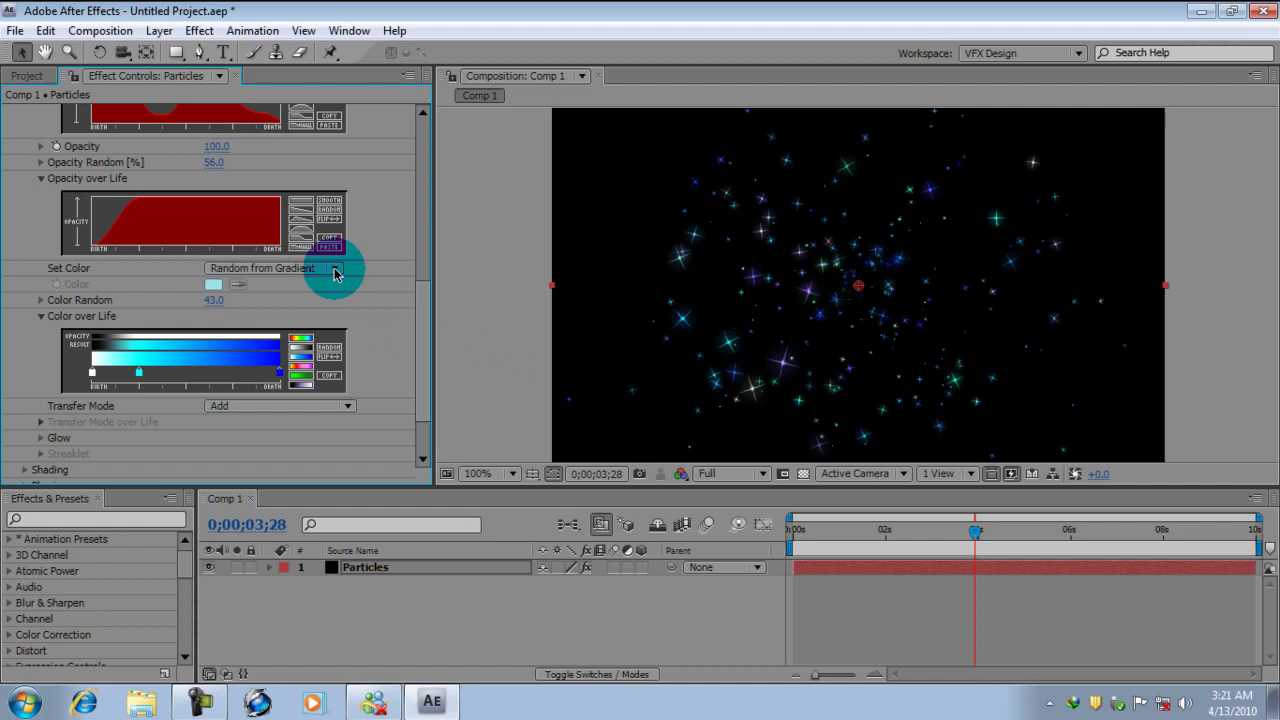
{"action": "left_click", "coordinate": [335, 273]}
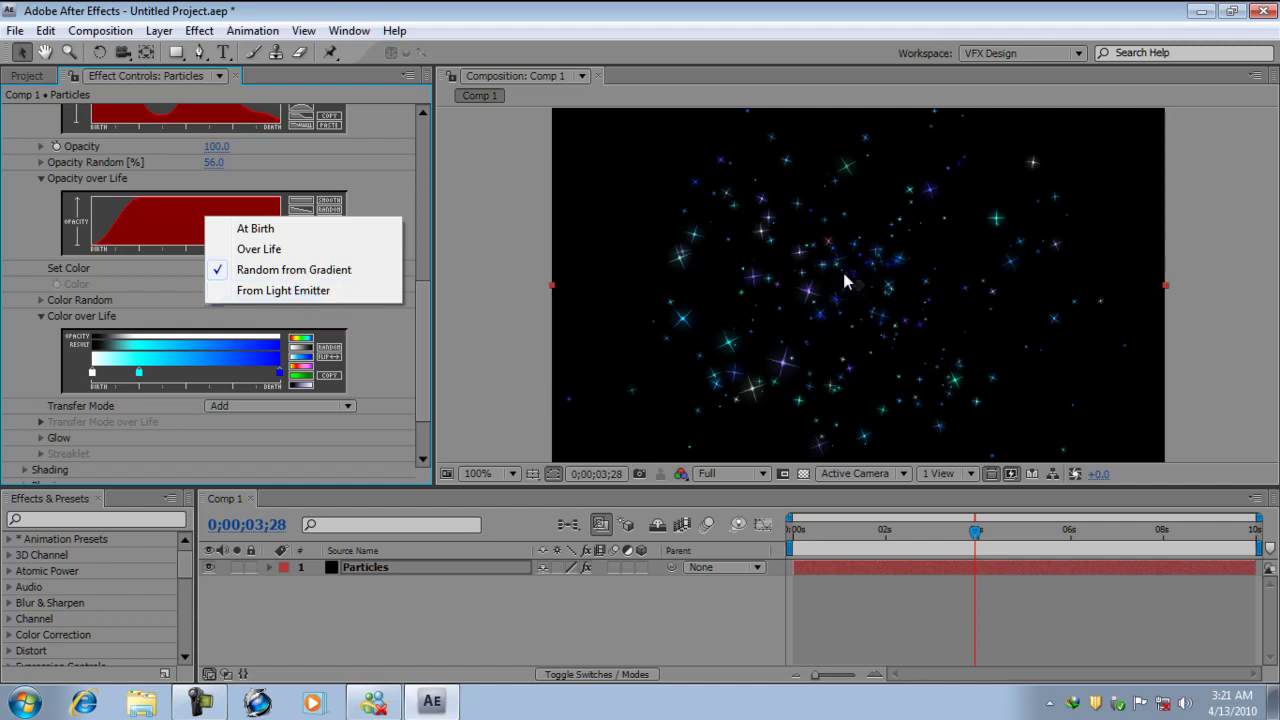
{"action": "left_click", "coordinate": [426, 355]}
Expand Glow and set its Size to 650, Opacity to 32 and Transfer Mode to Add
{"action": "left_click_drag", "start_coordinate": [426, 355], "coordinate": [428, 394]}
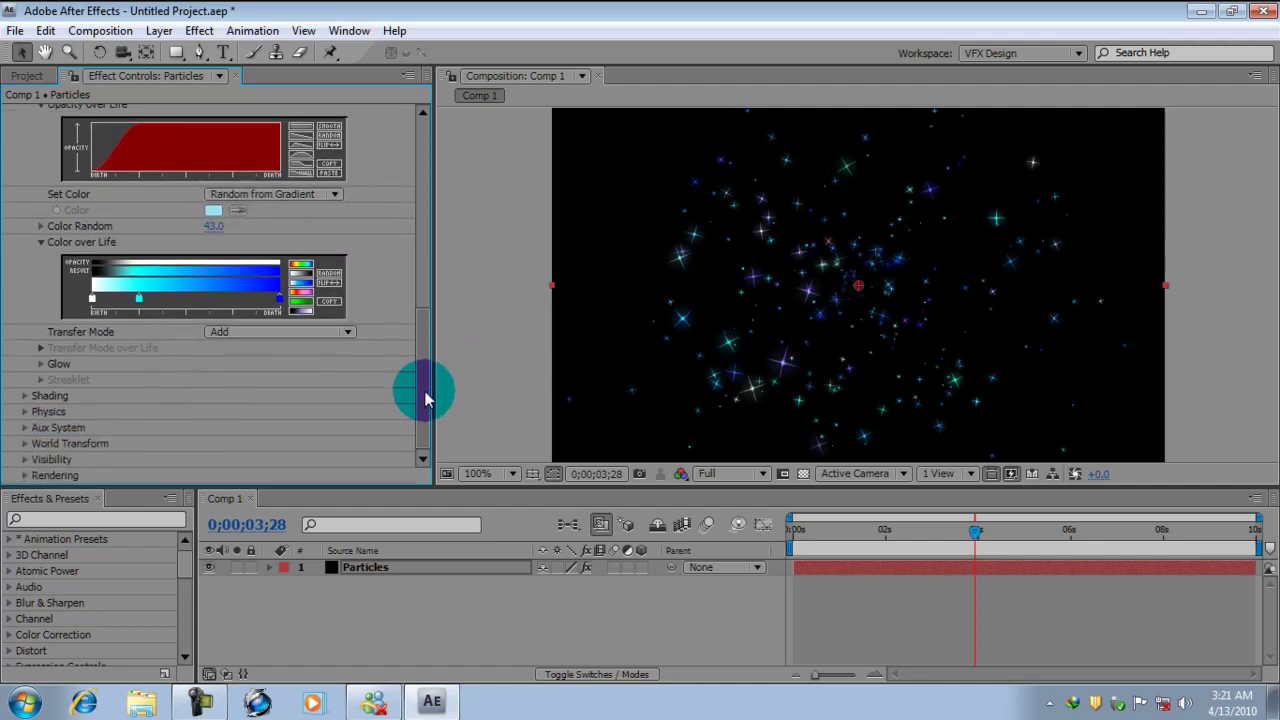
{"action": "left_click", "coordinate": [41, 366]}
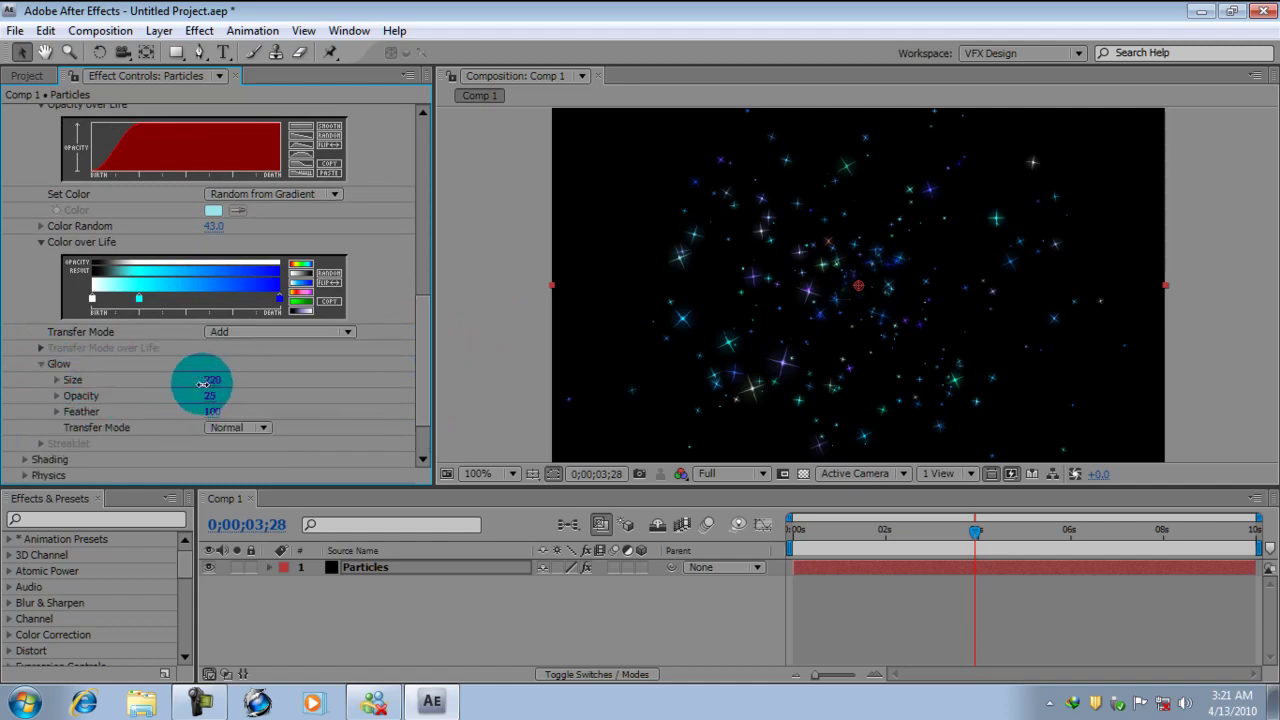
{"action": "left_click_drag", "start_coordinate": [202, 384], "coordinate": [217, 420]}
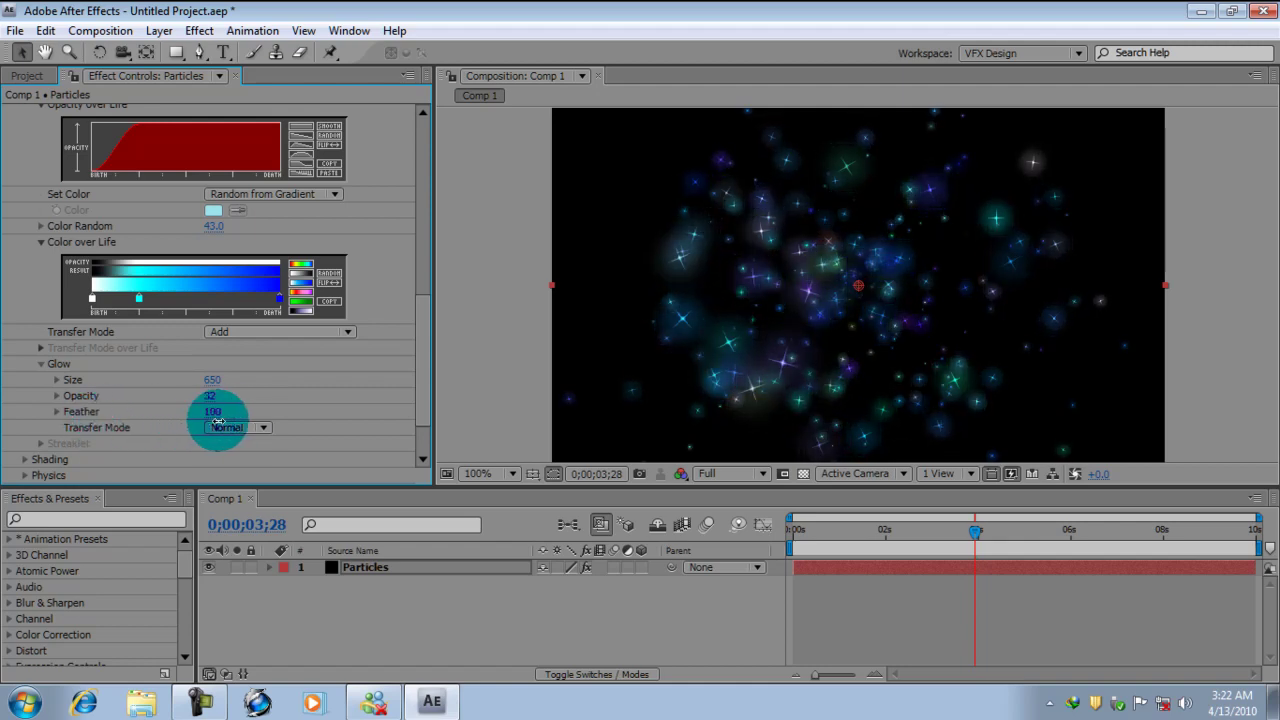
{"action": "left_click", "coordinate": [262, 427]}
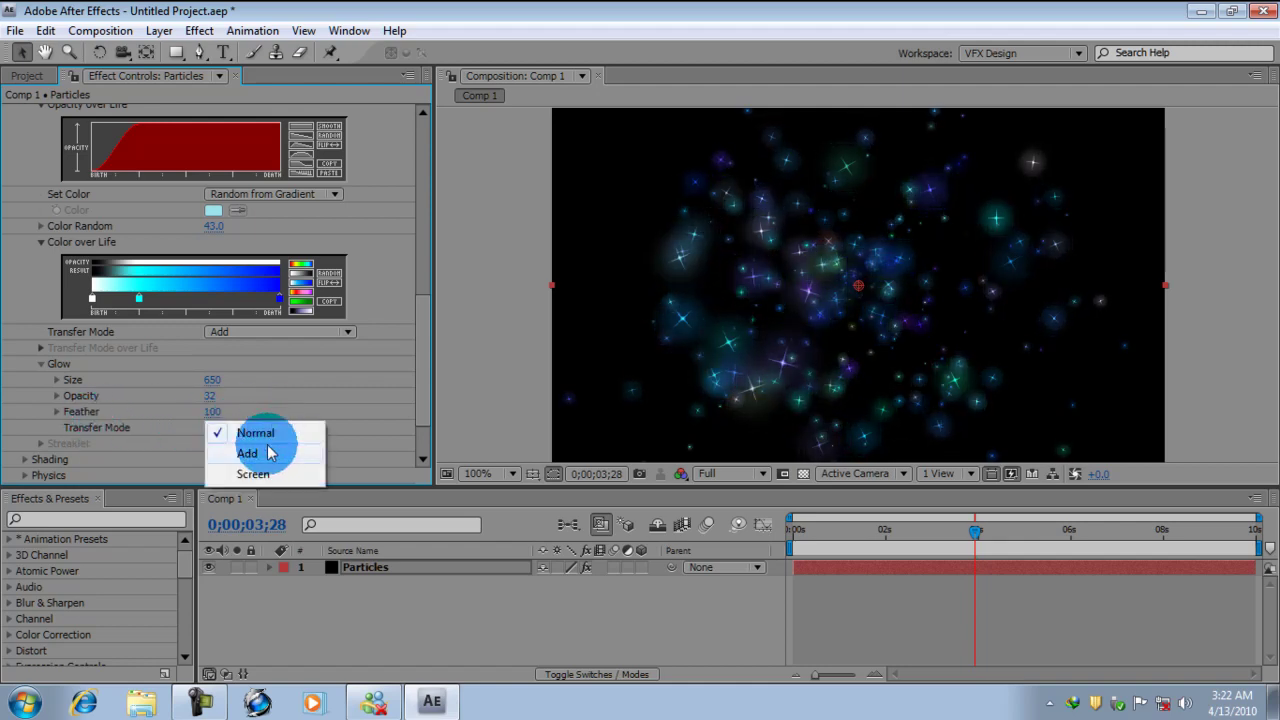
{"action": "left_click", "coordinate": [268, 453]}
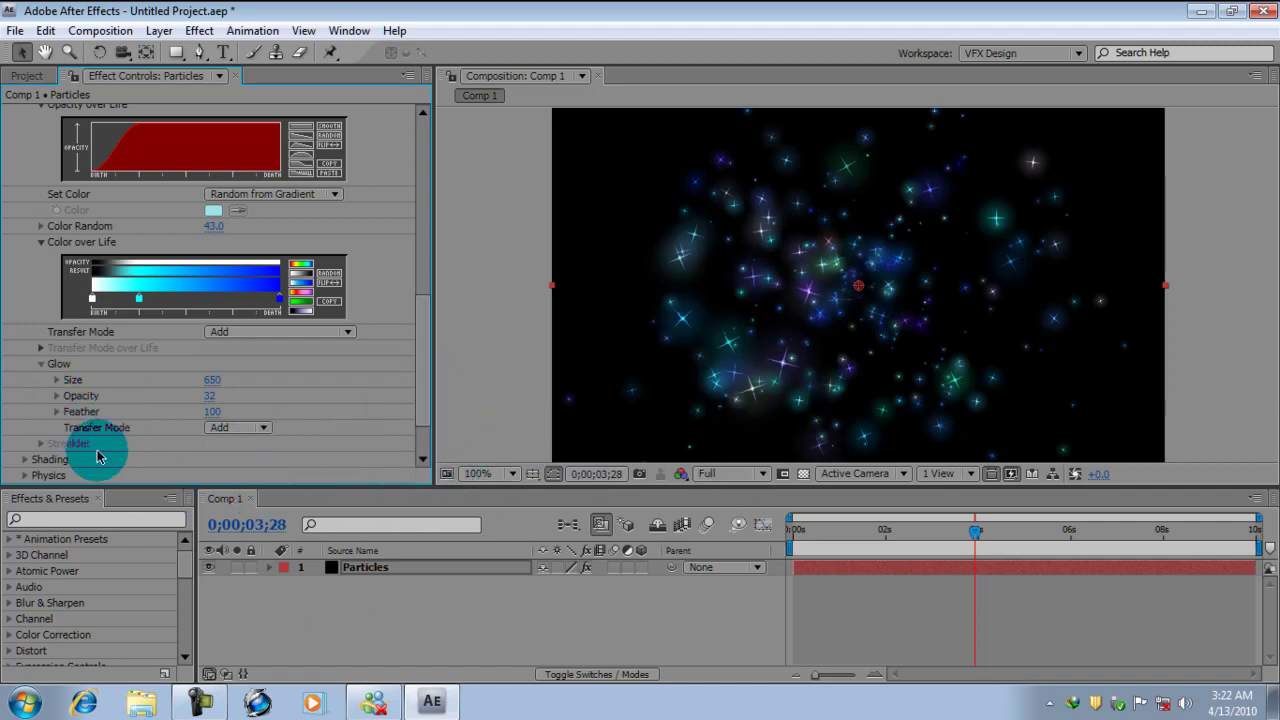
Review the available Particle Type options without changing the Star (No DOF) type, and return to the start of Particular's settings
{"action": "mouse_move", "coordinate": [423, 380]}
{"action": "left_mouse_down"}
{"action": "mouse_move", "coordinate": [424, 352]}
{"action": "mouse_move", "coordinate": [428, 440]}
{"action": "mouse_move", "coordinate": [434, 207]}
{"action": "mouse_move", "coordinate": [436, 426]}
{"action": "left_mouse_up"}
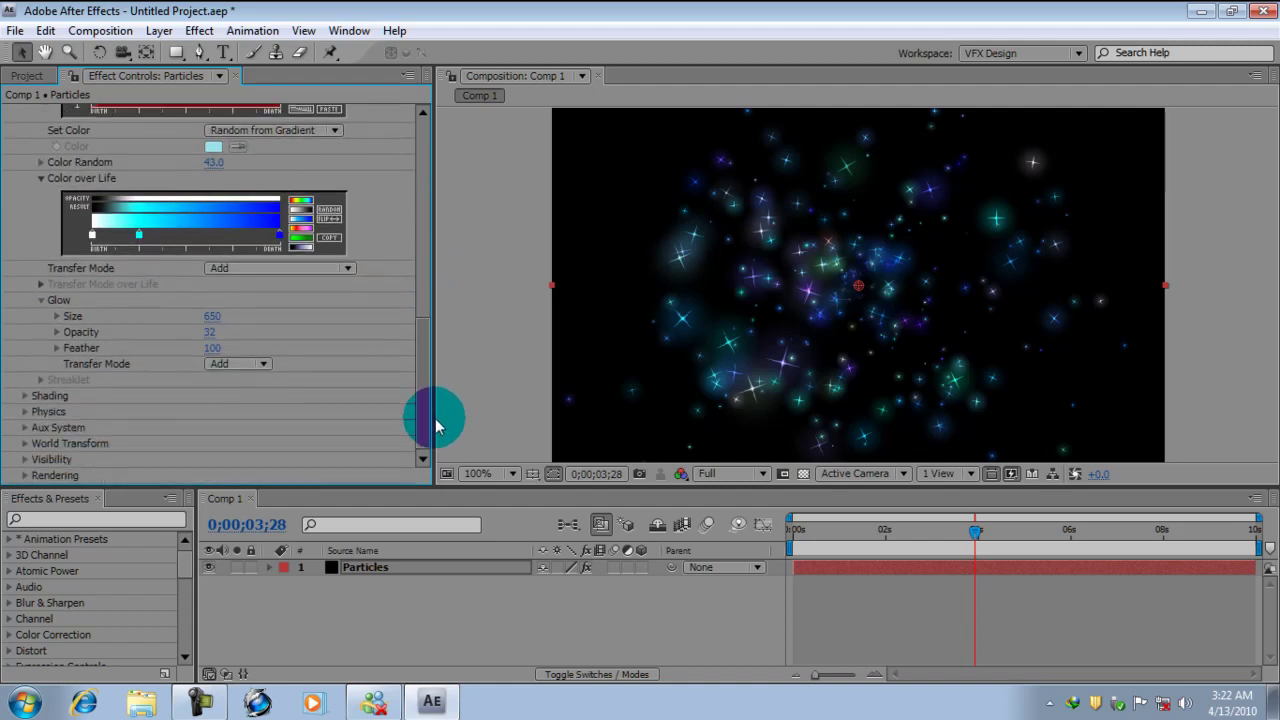
{"action": "left_click_drag", "start_coordinate": [436, 426], "coordinate": [430, 236]}
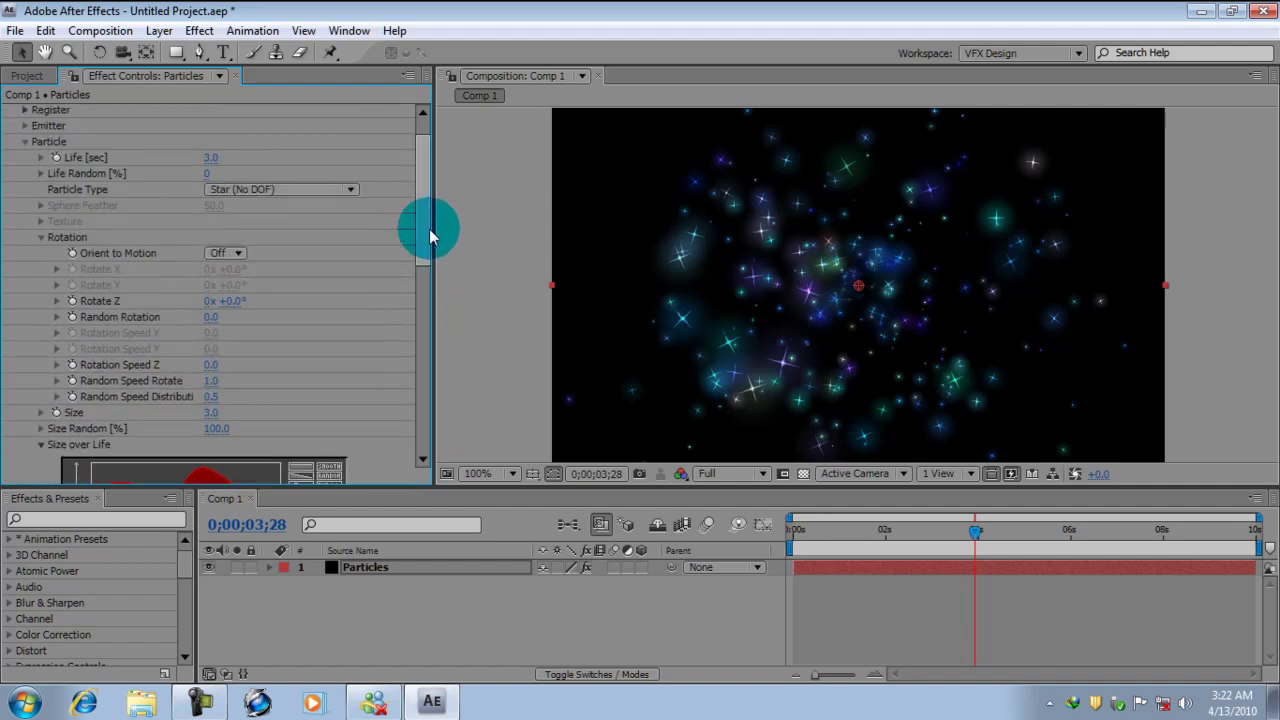
{"action": "left_click", "coordinate": [304, 191]}
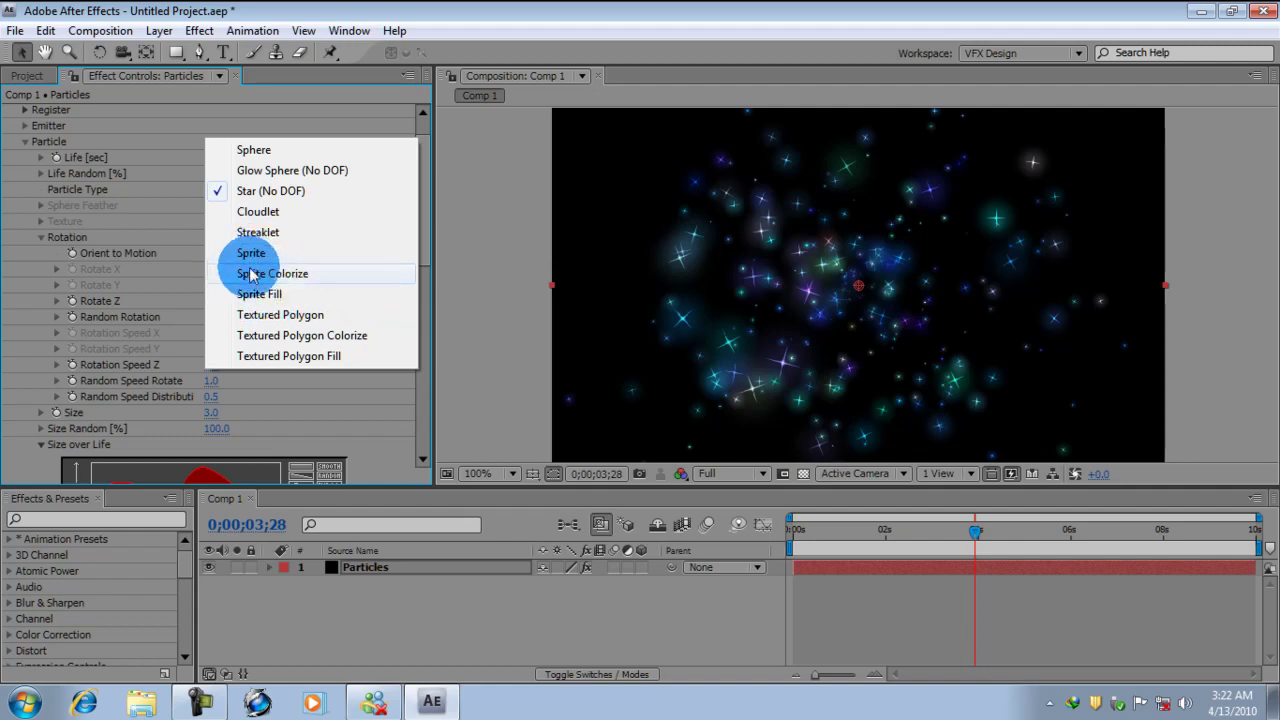
{"action": "left_click", "coordinate": [423, 243]}
{"action": "left_click_drag", "start_coordinate": [423, 243], "coordinate": [416, 184]}
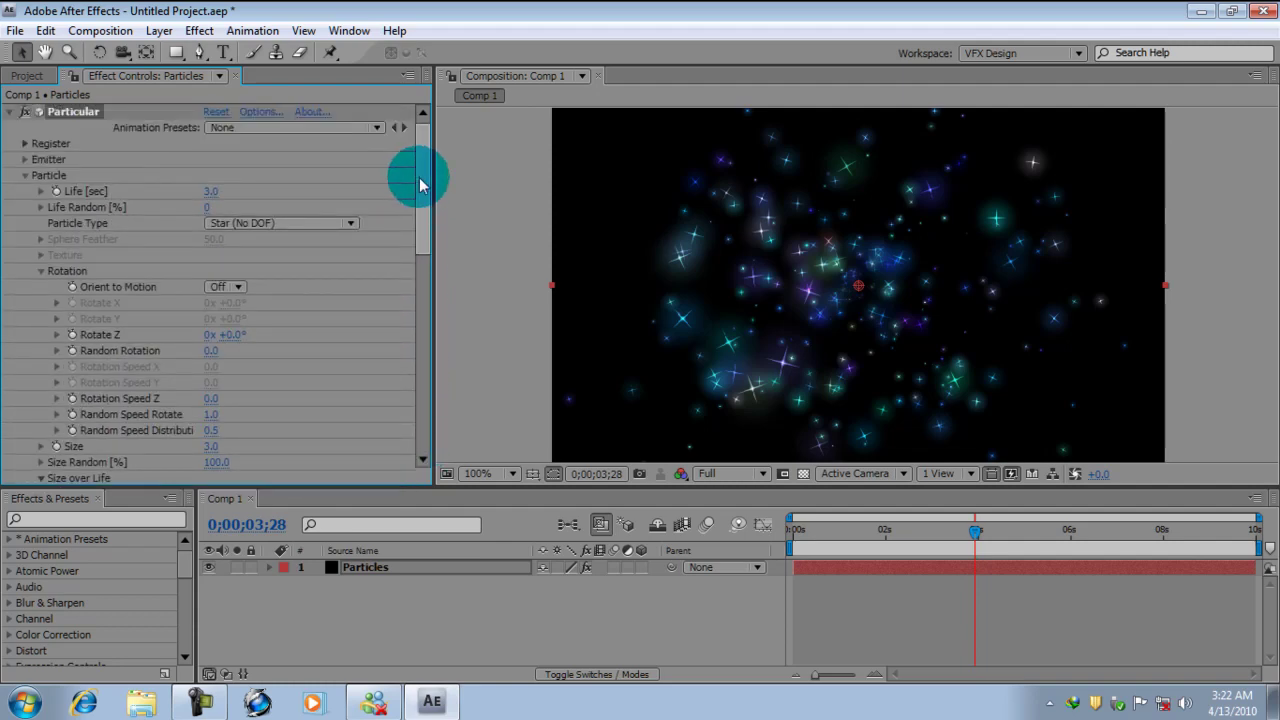